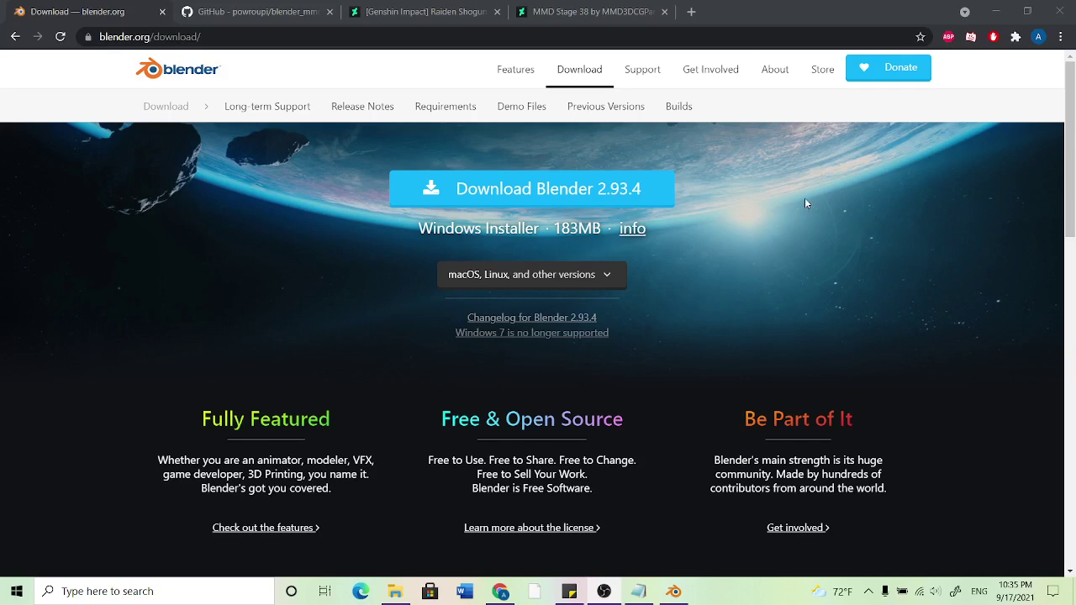
Step: Check the other Blender download versions and confirm the 2.93.4 installer is in Downloads
click(614, 273)
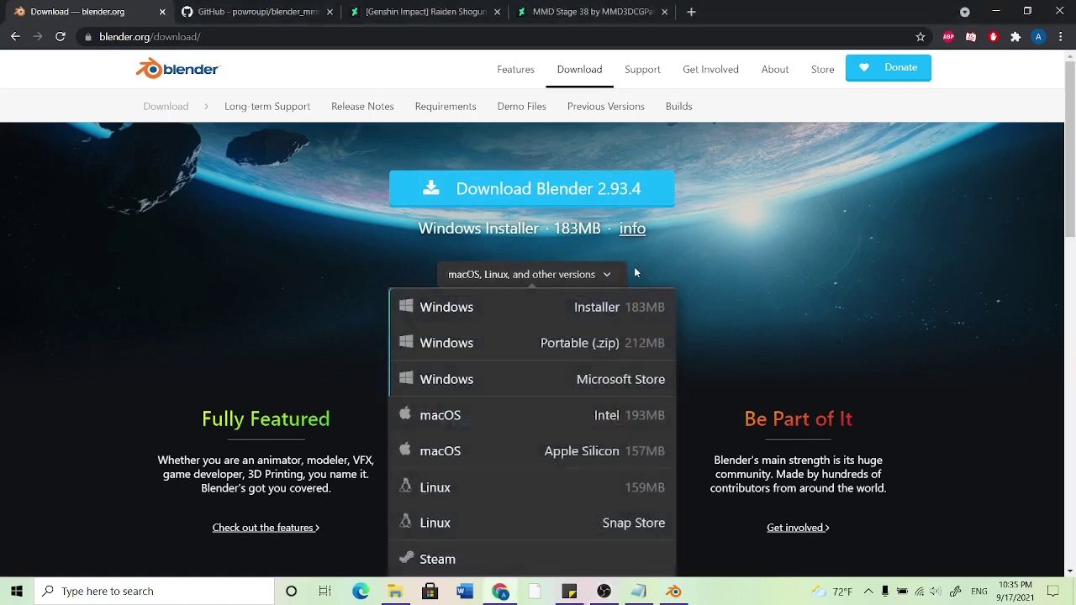
click(613, 271)
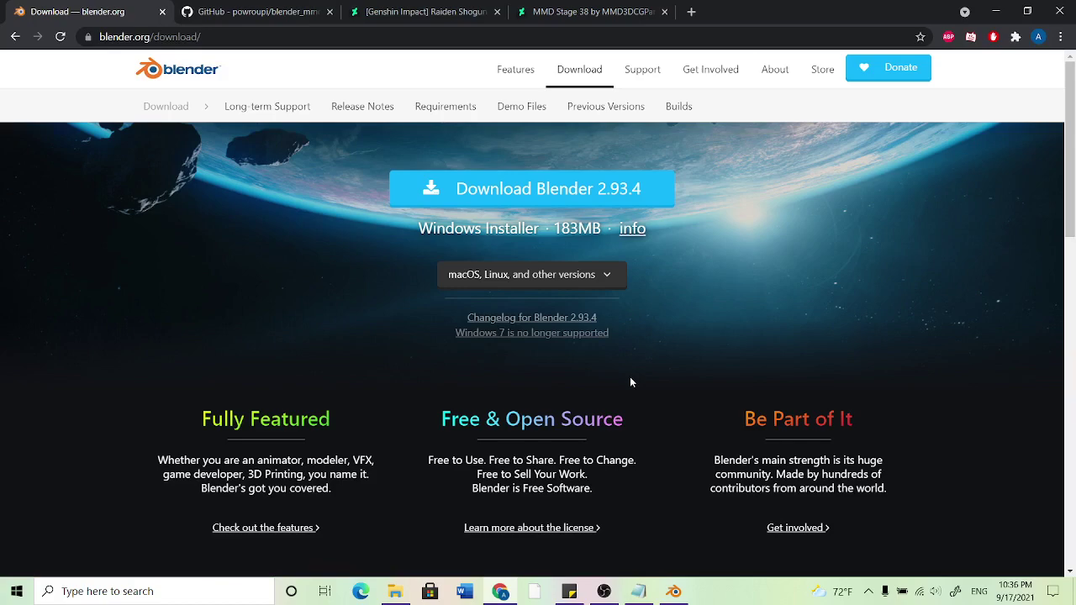
click(393, 590)
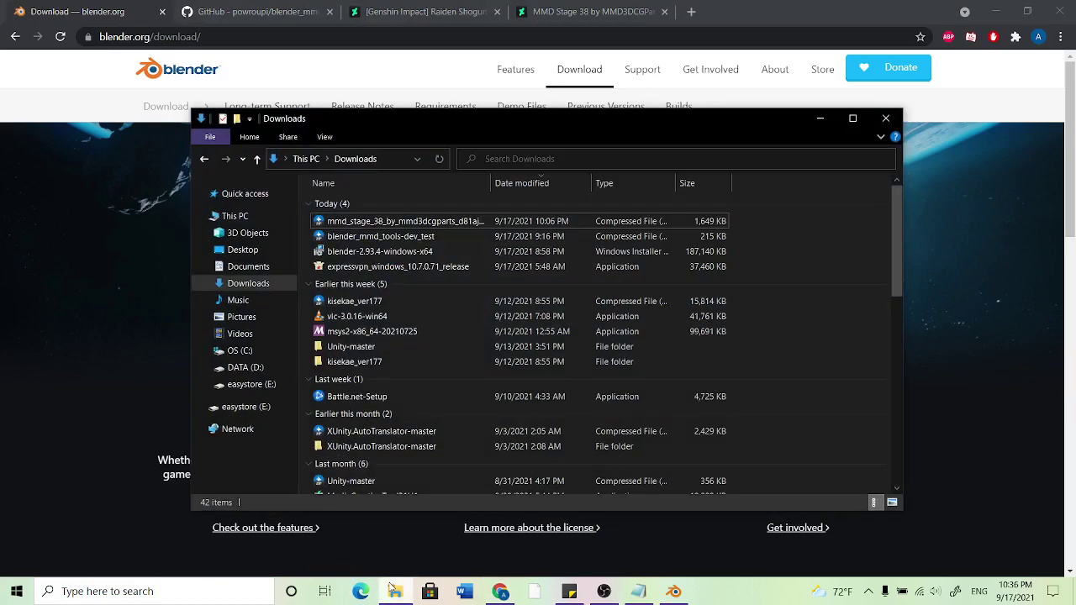
click(439, 251)
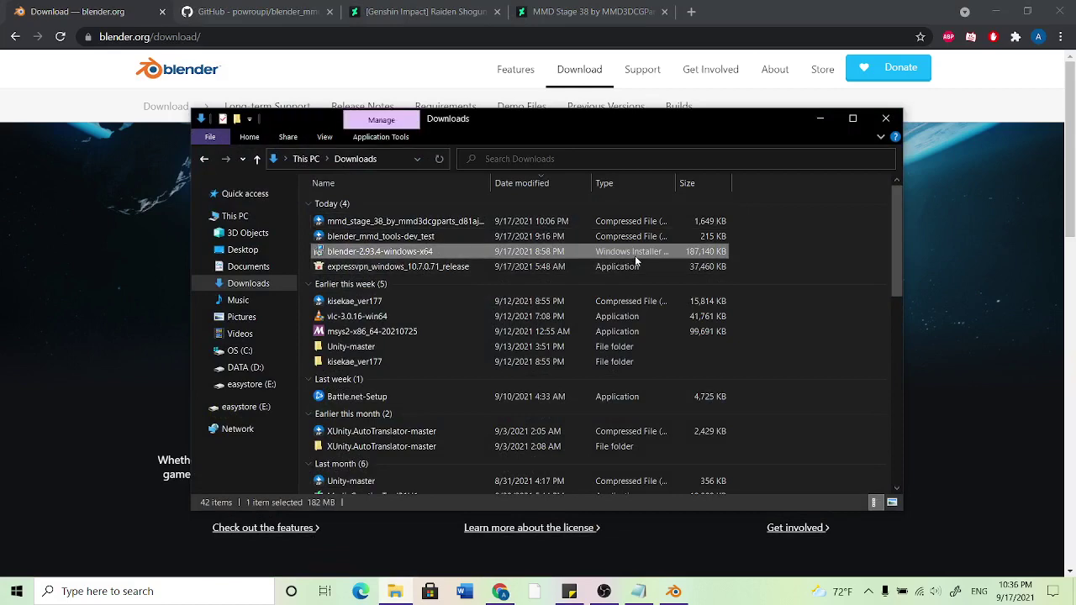
click(816, 124)
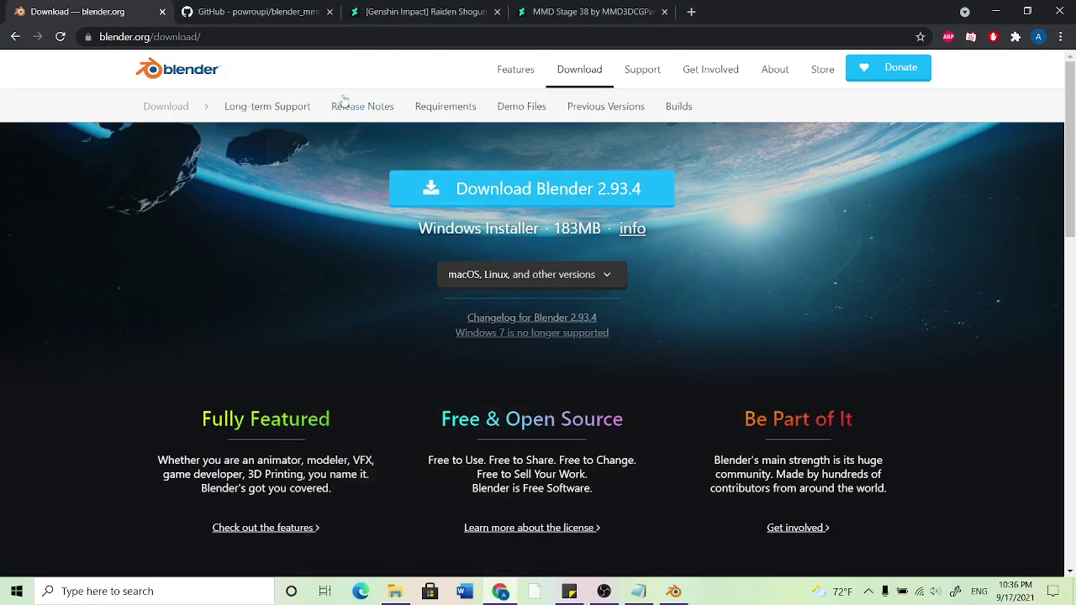
Step: View the blender_mmd_tools Code download options and confirm the dev_test zip is in Downloads
click(289, 17)
mouse_move(340, 75)
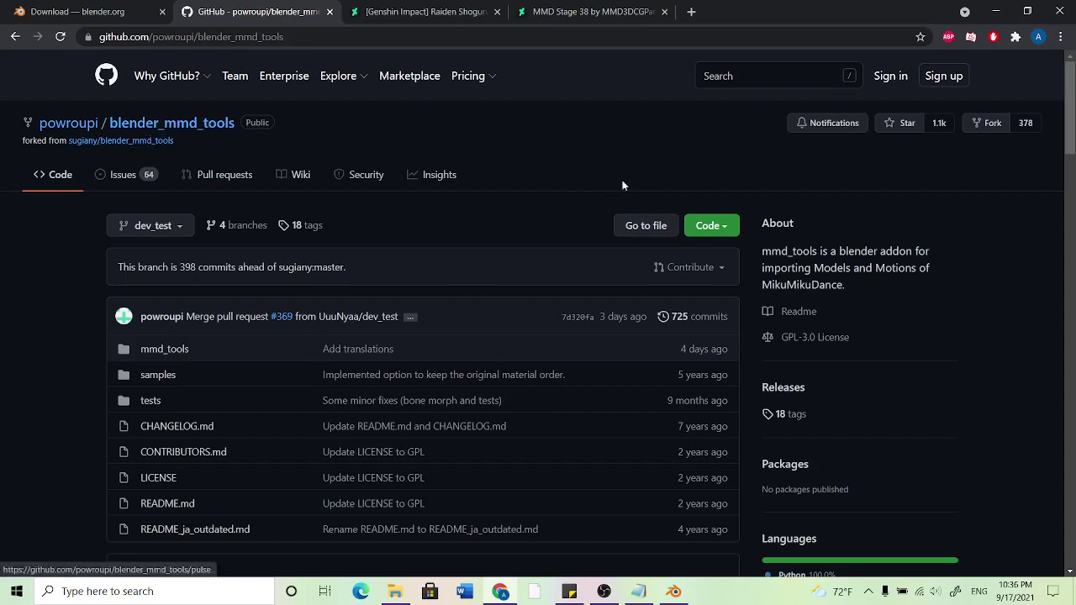
click(730, 229)
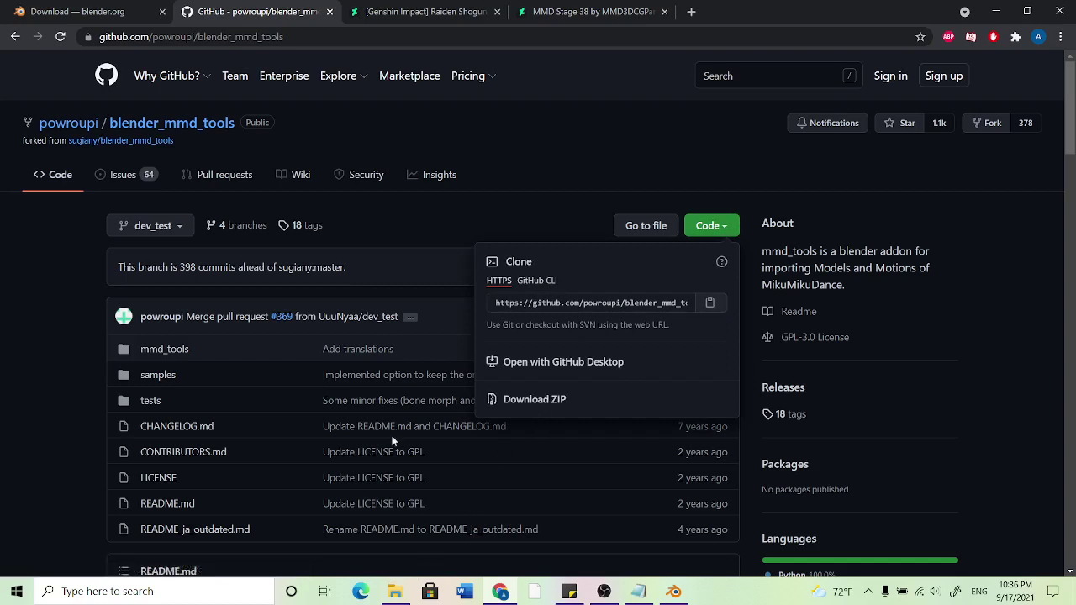
click(392, 599)
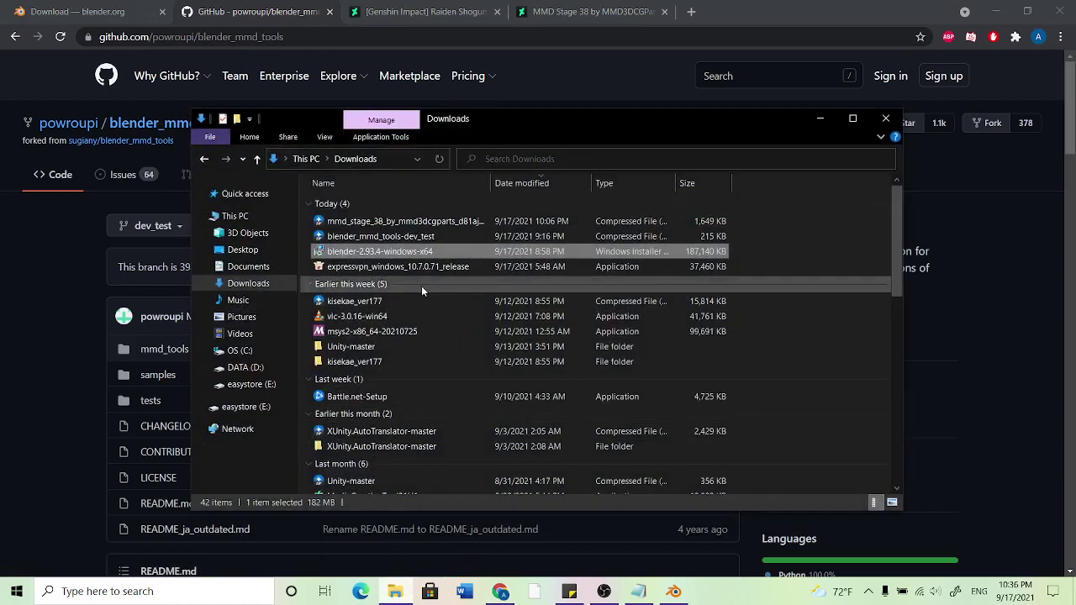
click(376, 239)
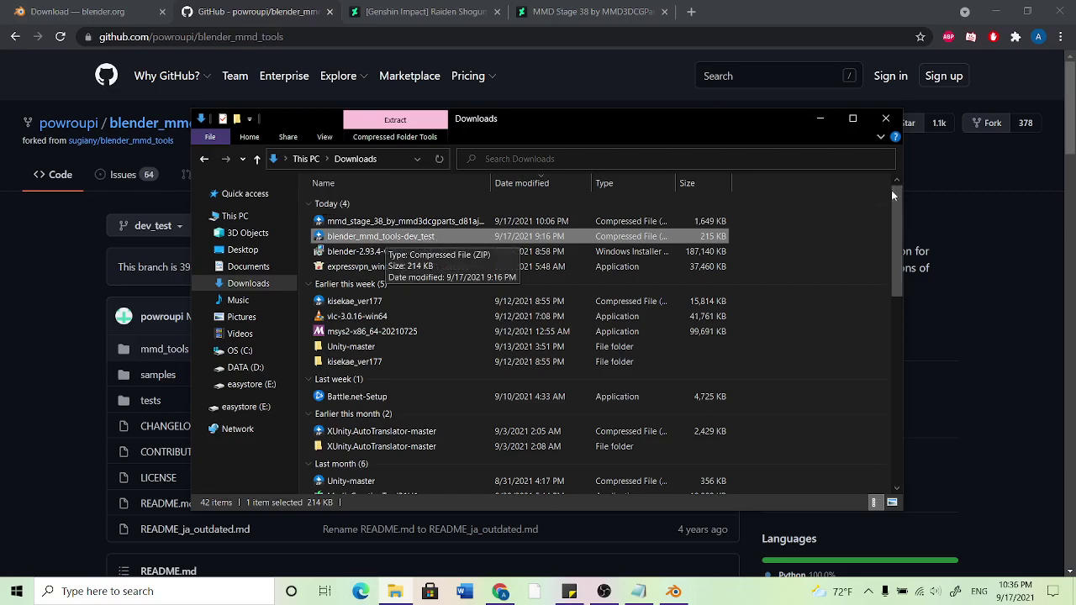
click(832, 126)
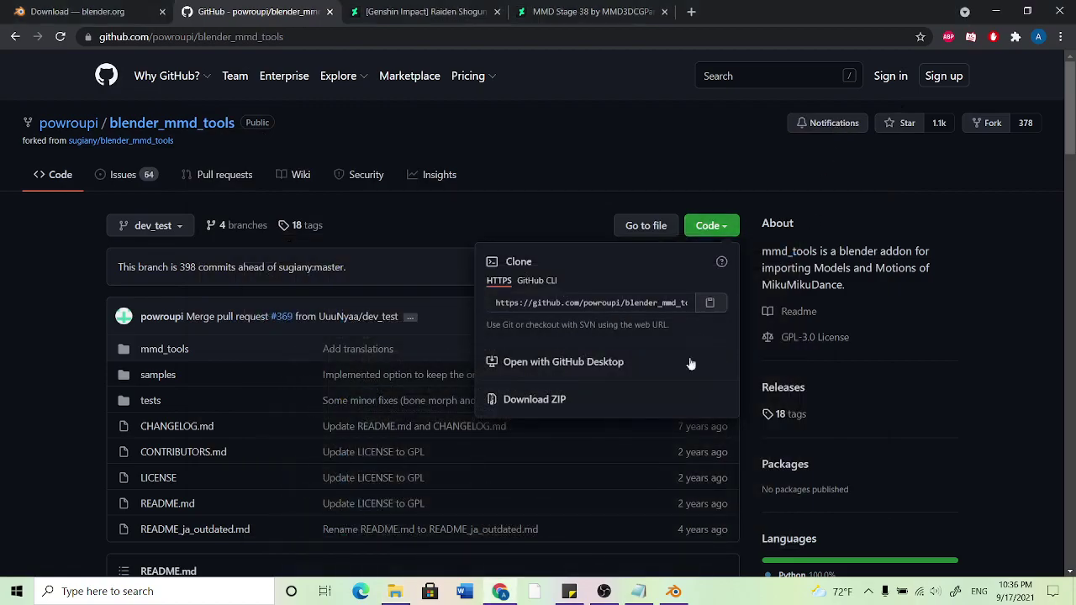
Step: Bring Blender forward, dismiss its splash screen and show the sidebar's MMD tab
click(677, 592)
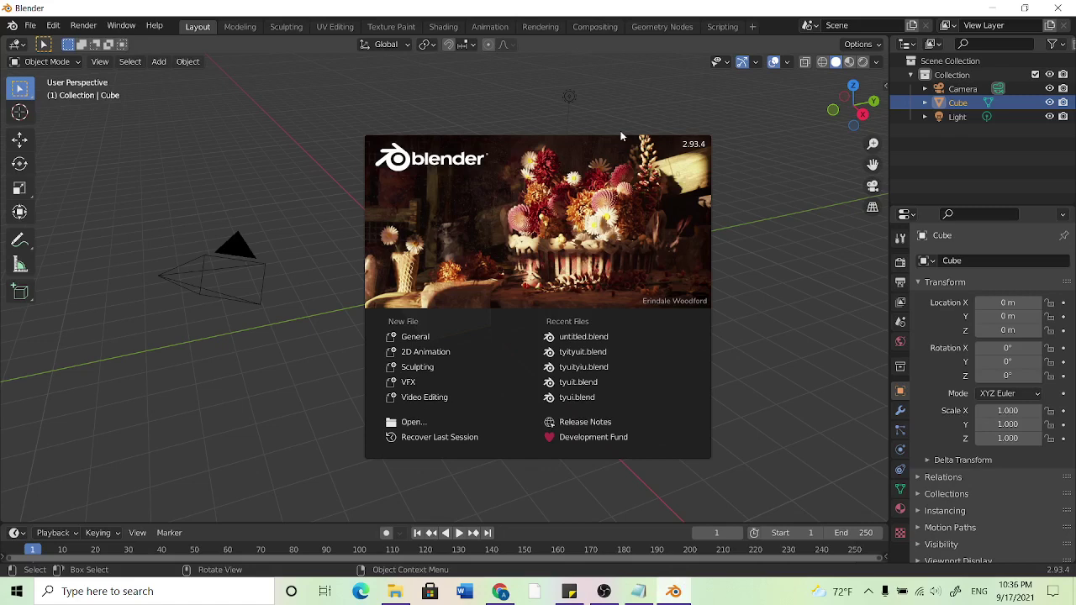
click(429, 94)
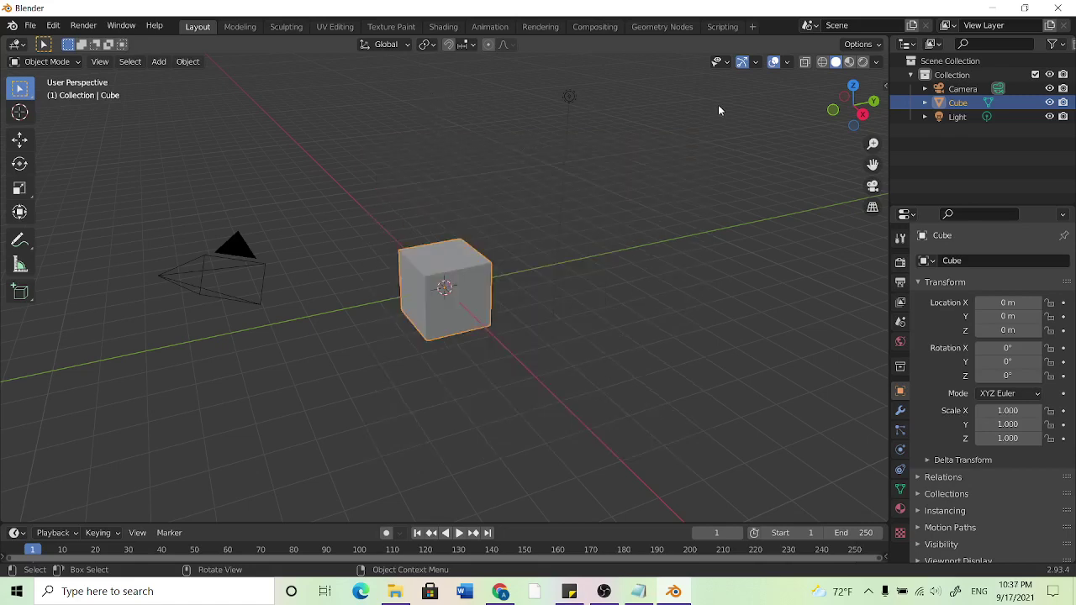
click(886, 83)
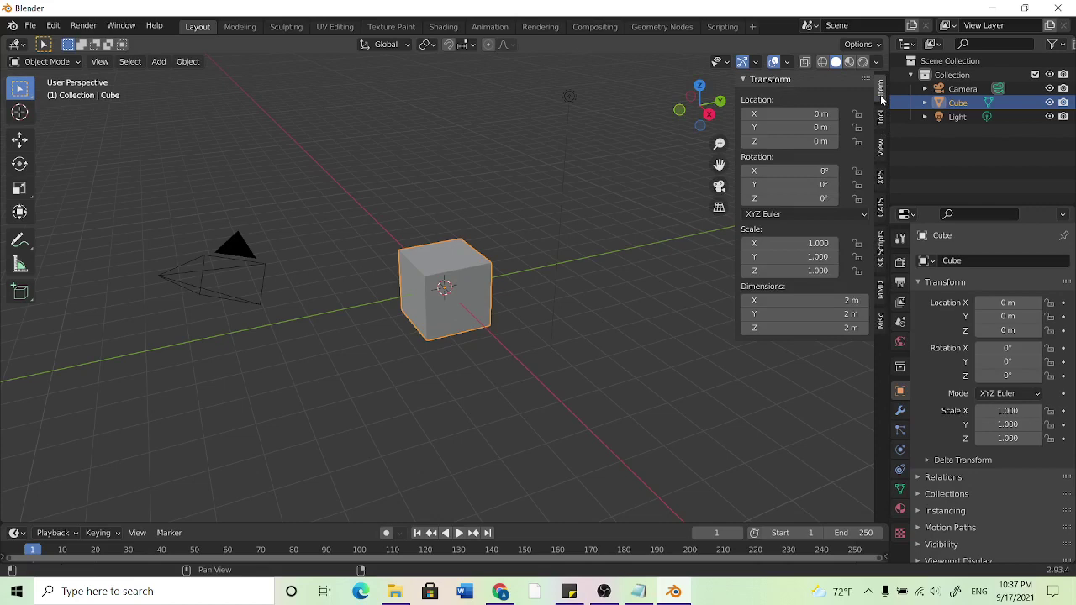
click(881, 290)
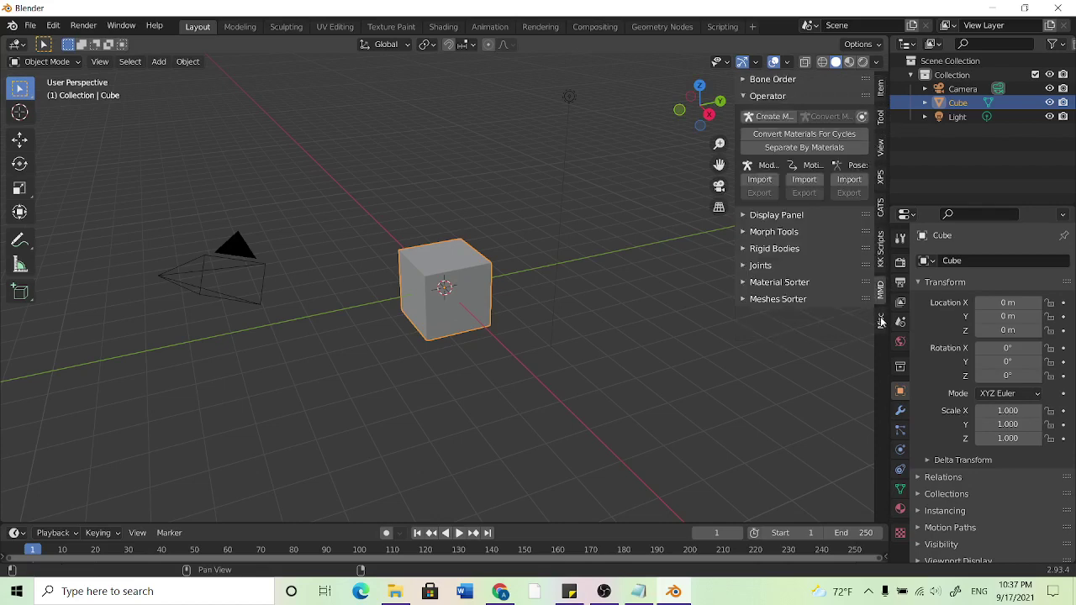
click(880, 321)
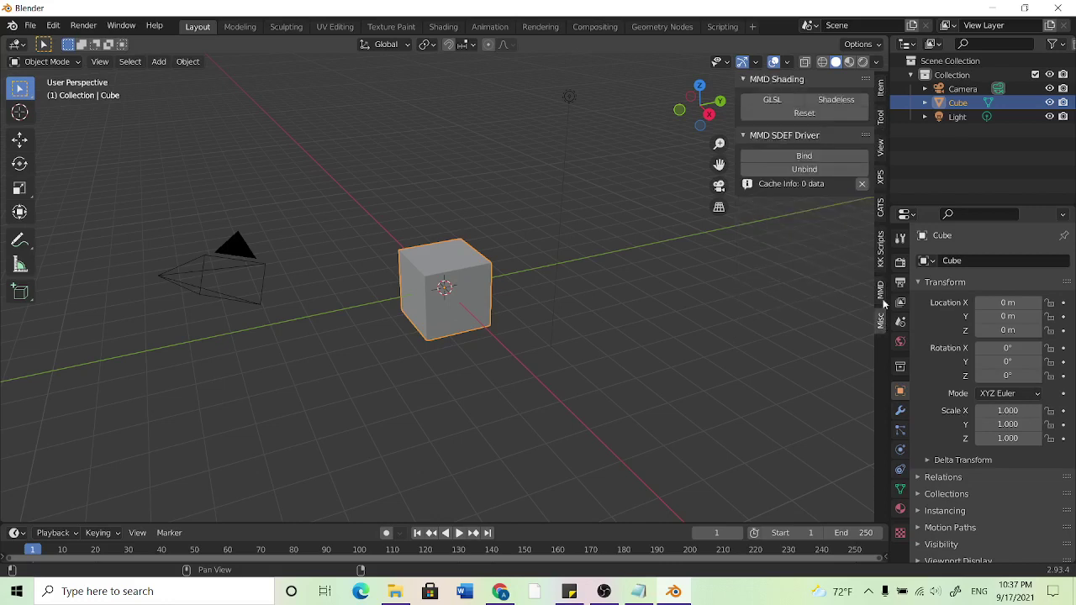
click(880, 294)
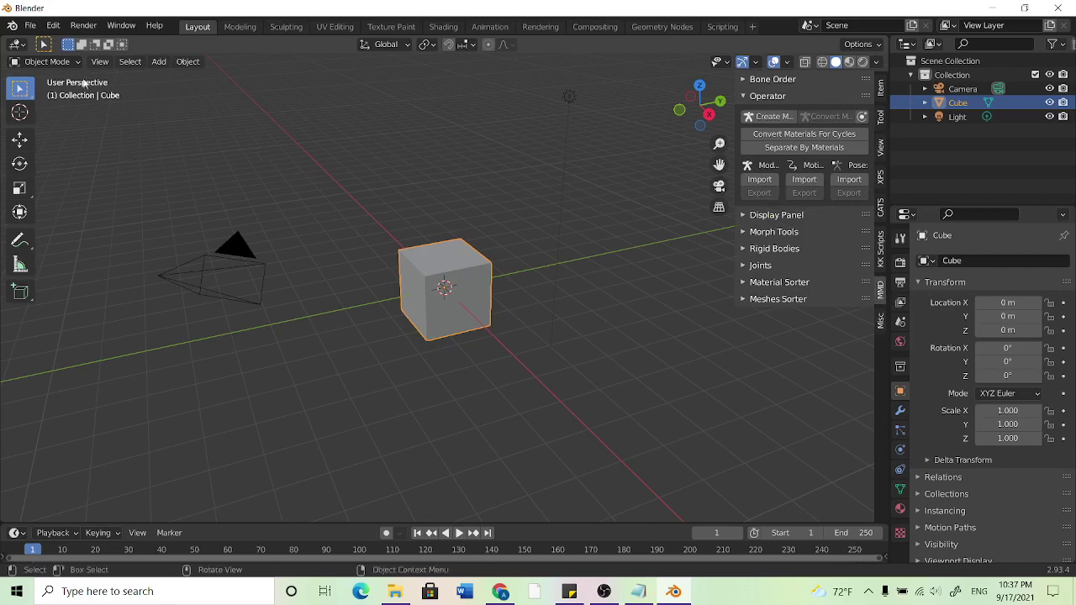
Step: From Preferences > Add-ons, install an add-on and pick blender_mmd_tools-dev_test.zip in Downloads
click(53, 25)
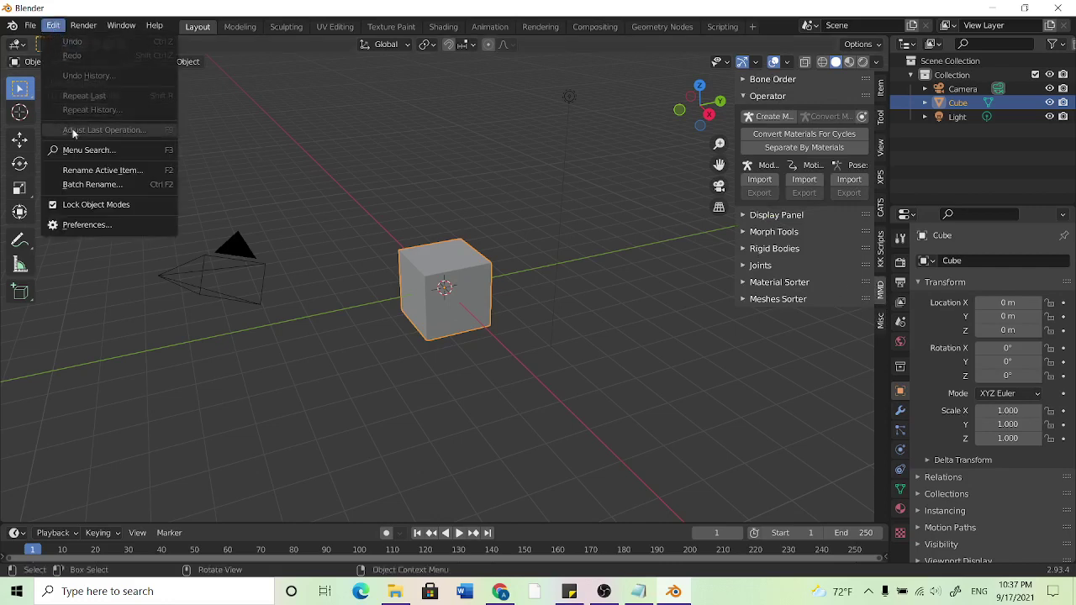
click(76, 225)
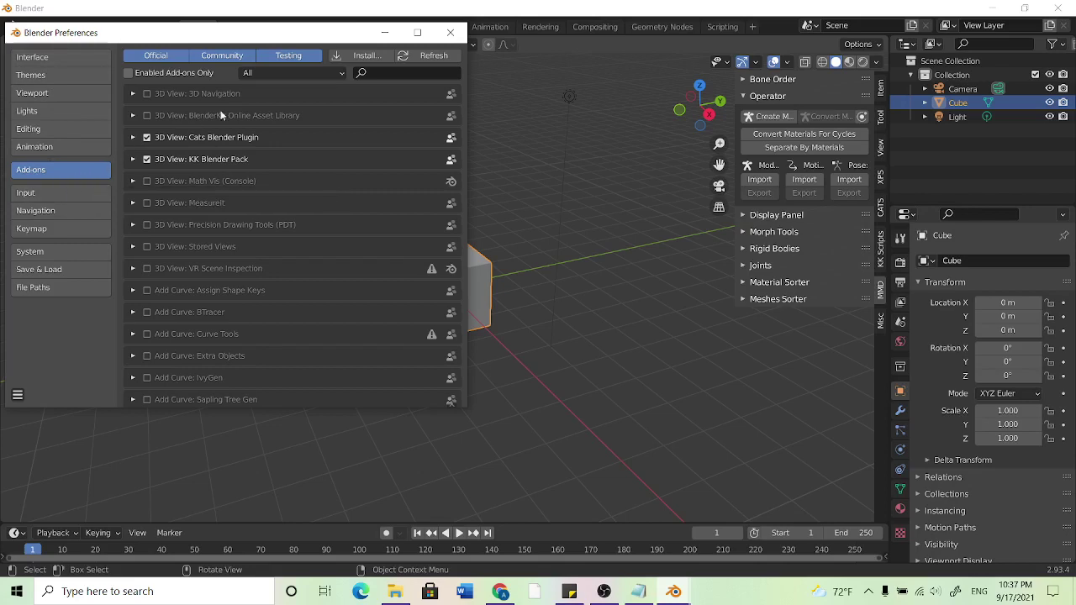
scroll(247, 331, down, 3)
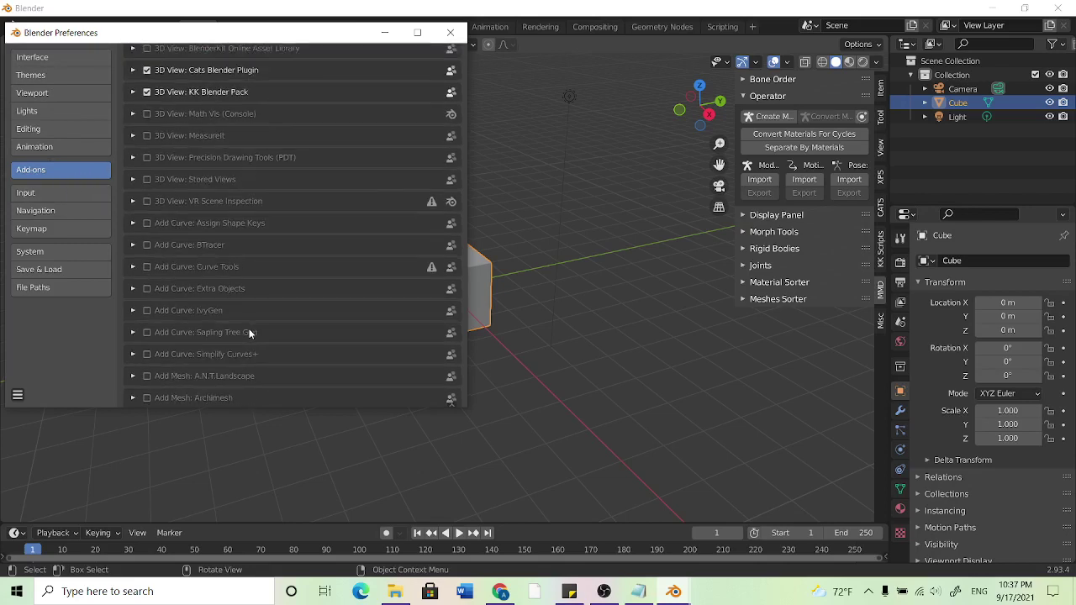
scroll(248, 333, up, 3)
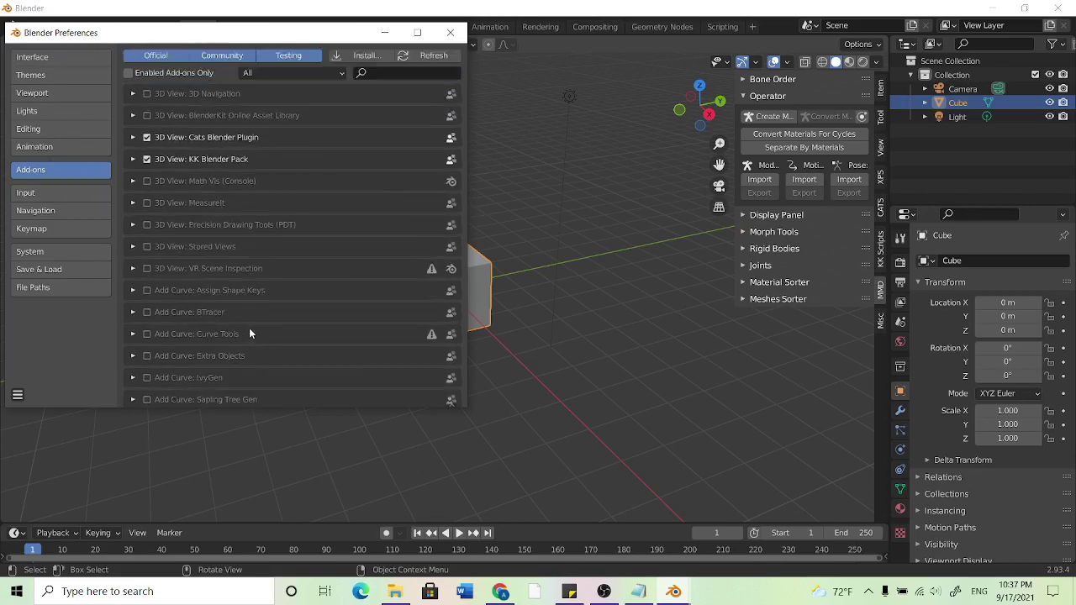
click(347, 59)
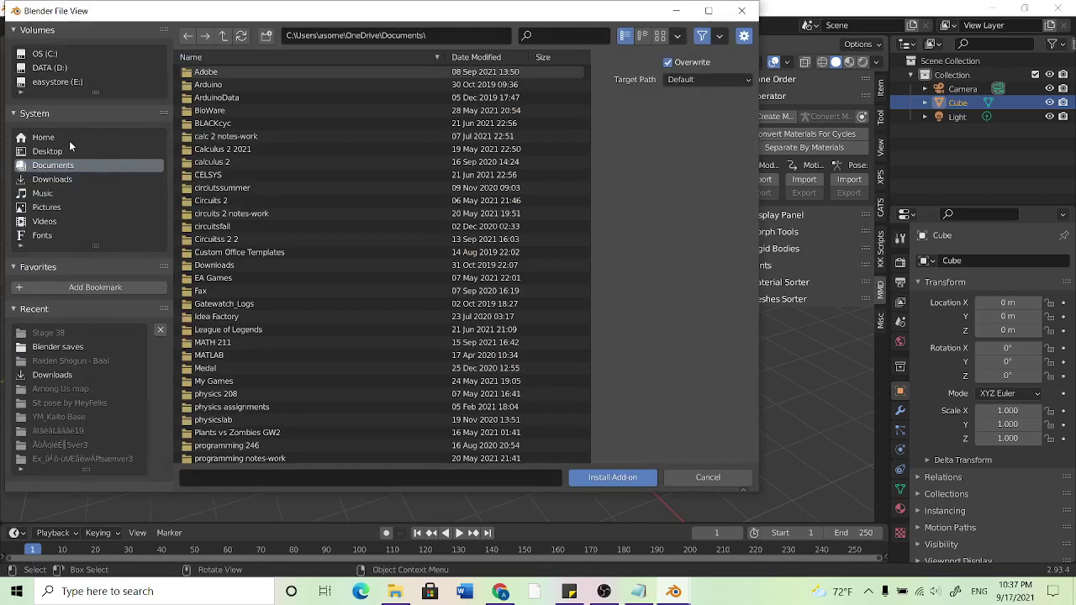
click(53, 179)
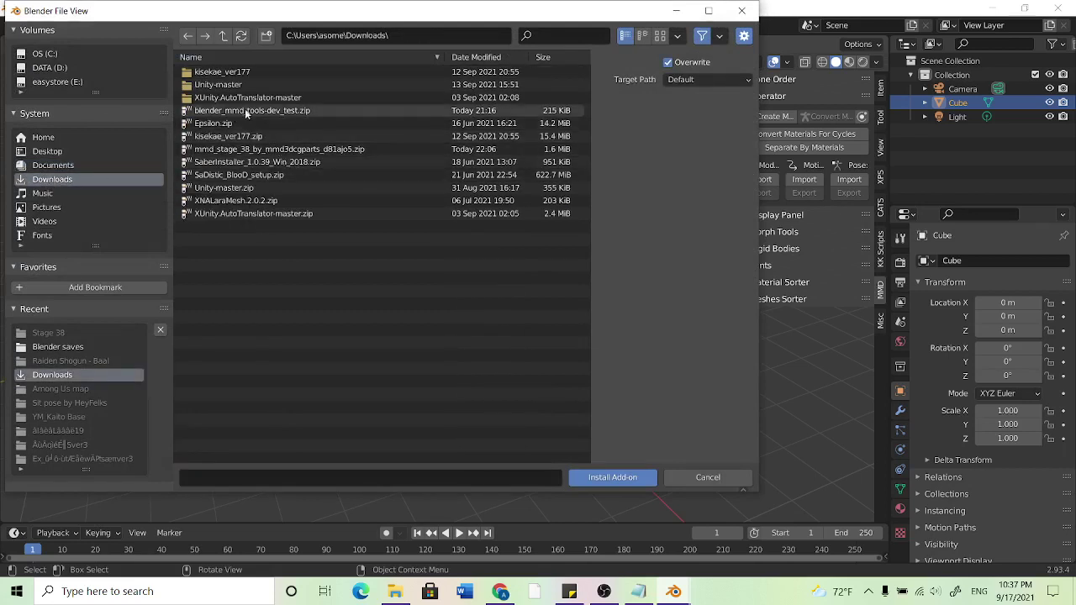
click(292, 114)
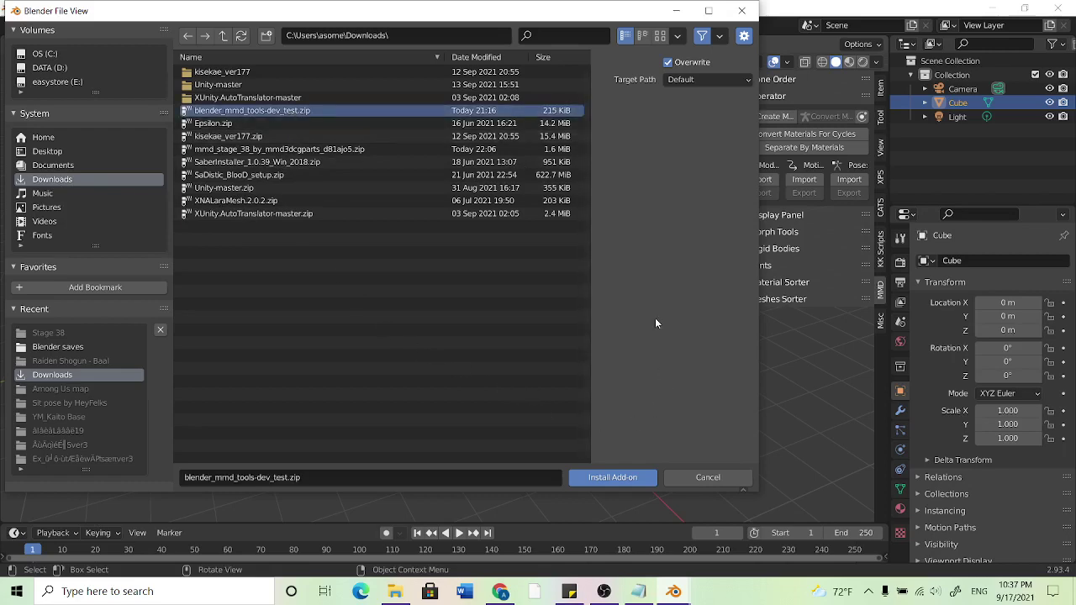
Step: Install the zip, search add-ons for 'mmd' and enable Object: mmd_tools
click(620, 476)
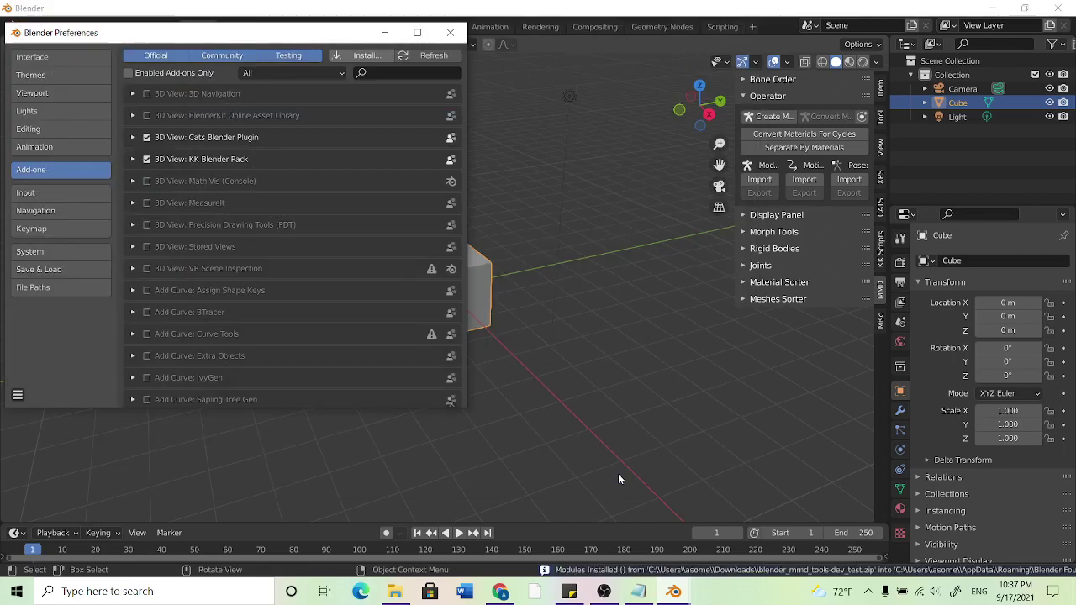
click(386, 73)
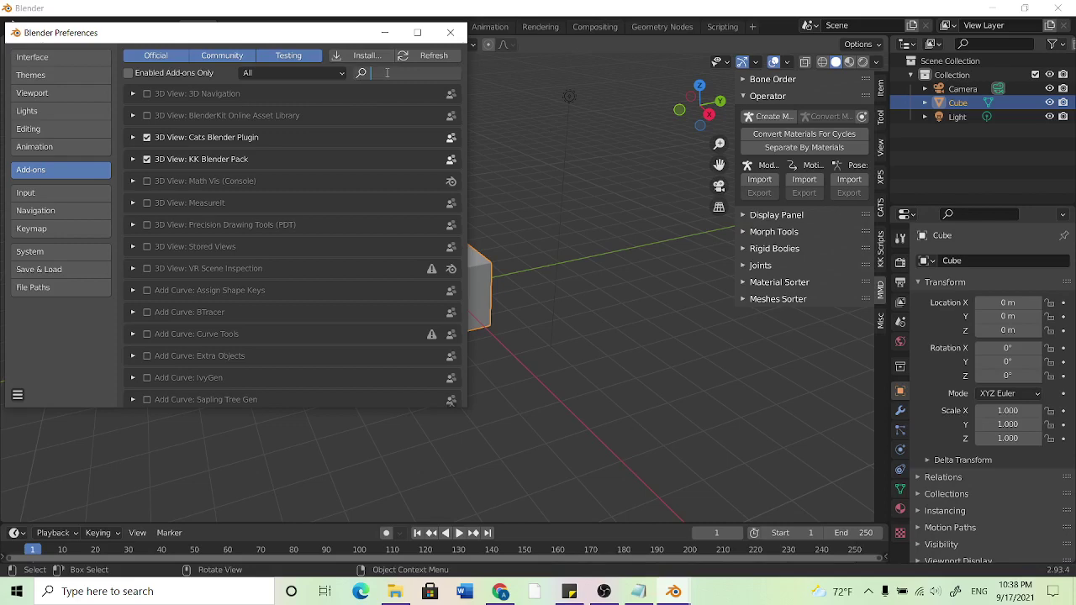
text(mmd)
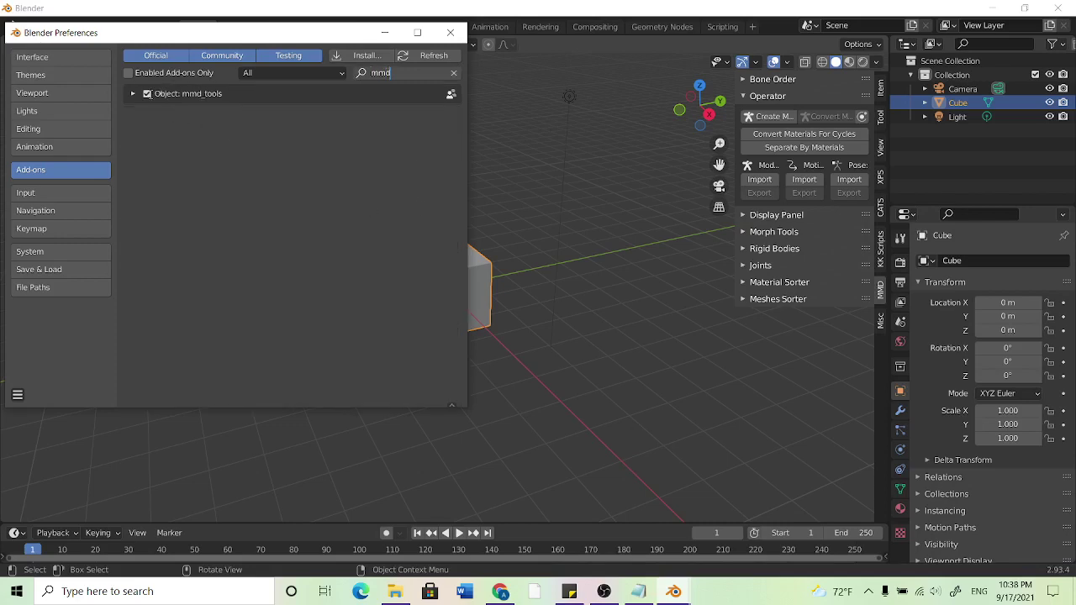
click(147, 93)
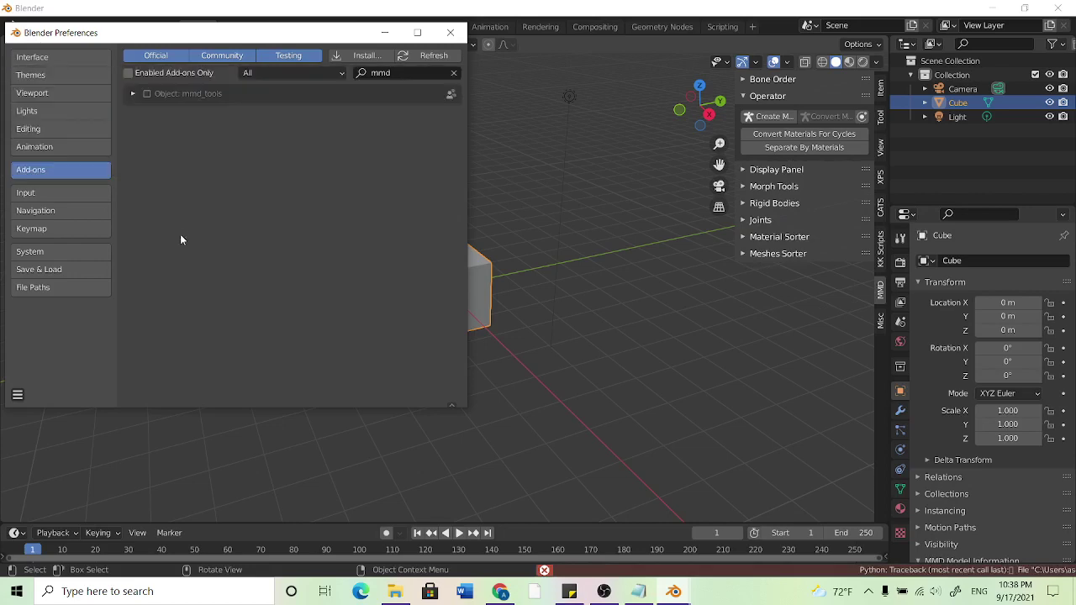
click(147, 93)
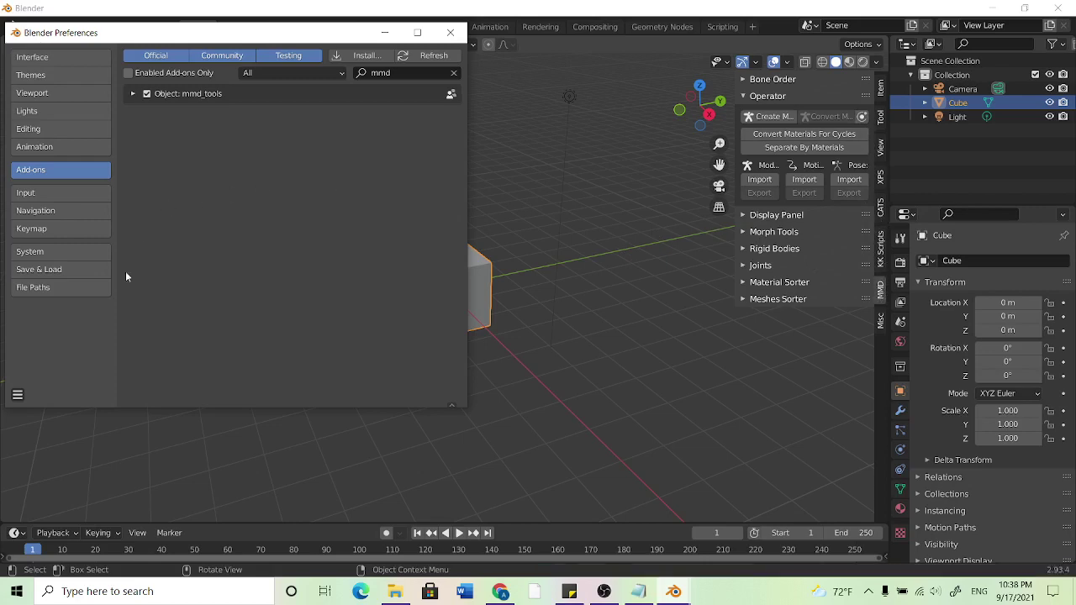
Step: Glance at the File Paths settings, then close the Preferences window
click(87, 290)
click(68, 175)
click(449, 34)
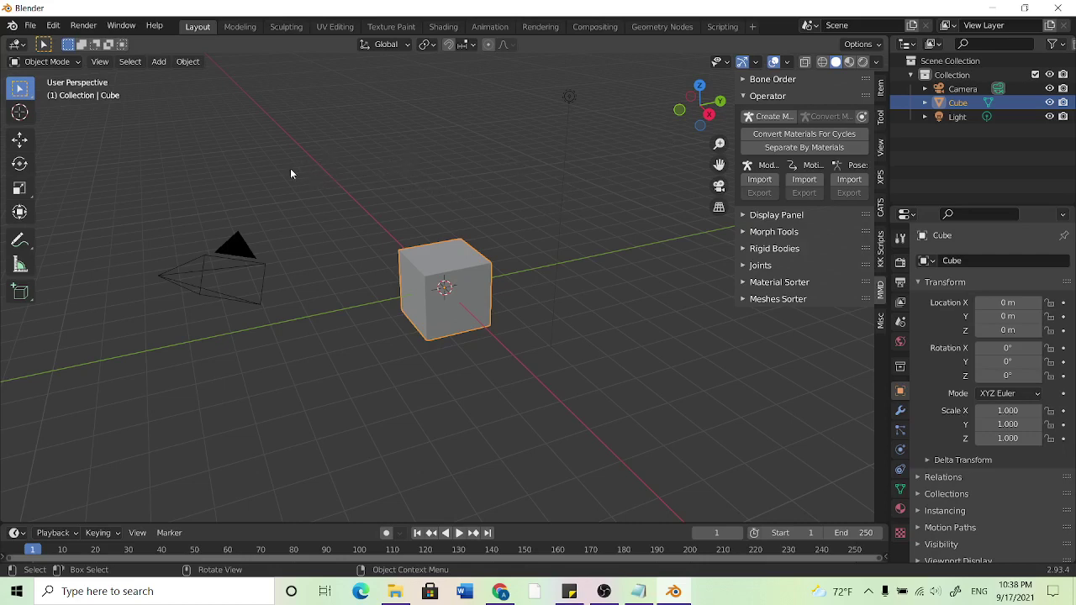
middle_drag(289, 168, 463, 344)
scroll(462, 339, down, 3)
scroll(463, 334, up, 8)
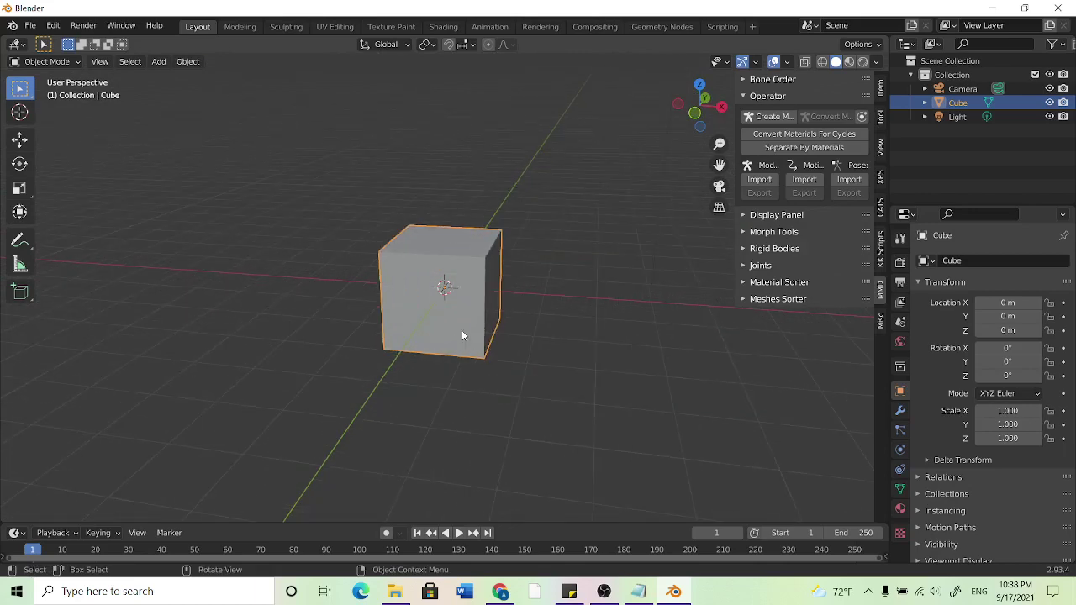
scroll(461, 333, up, 2)
scroll(460, 331, down, 12)
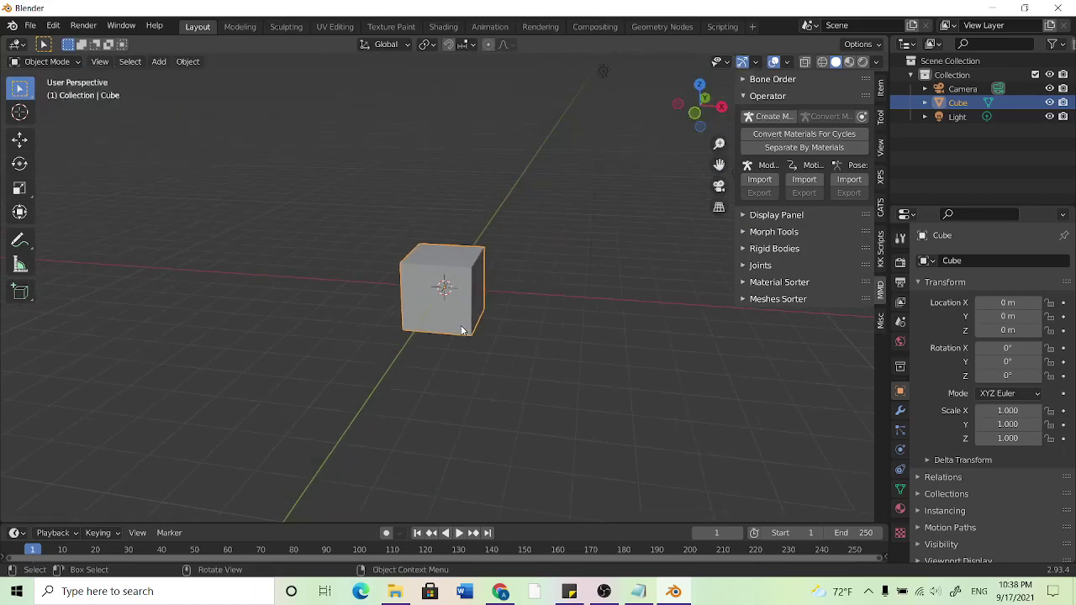
scroll(461, 325, up, 4)
scroll(460, 320, down, 7)
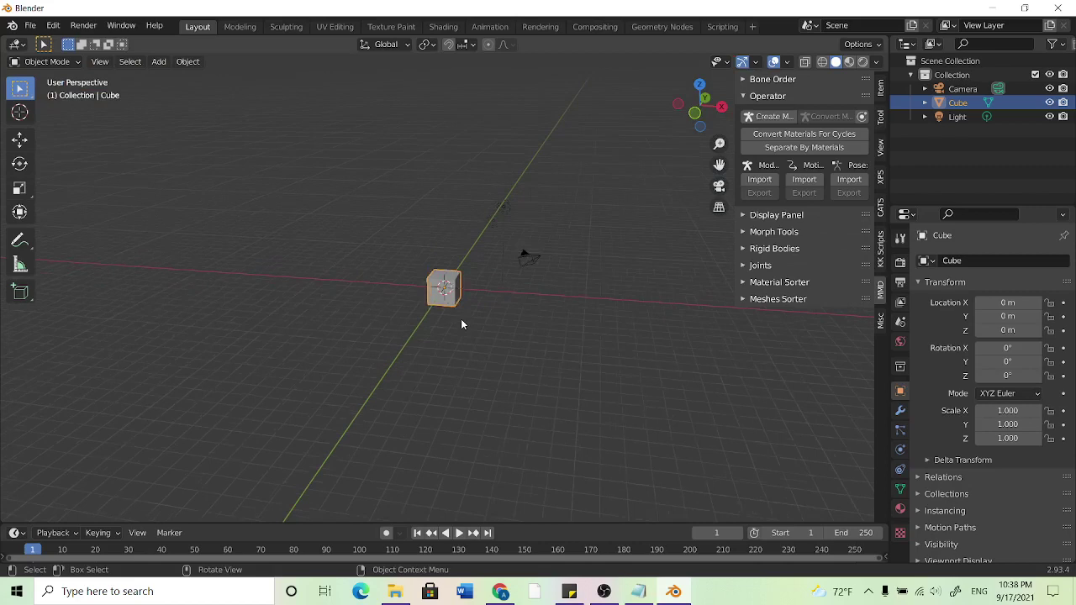
scroll(462, 323, down, 5)
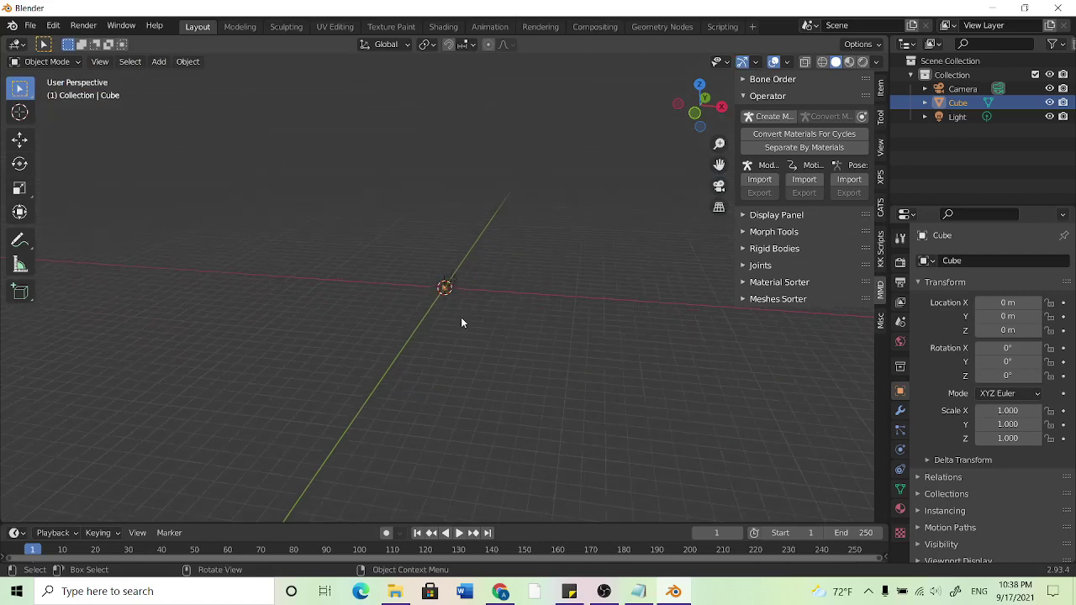
scroll(461, 315, up, 6)
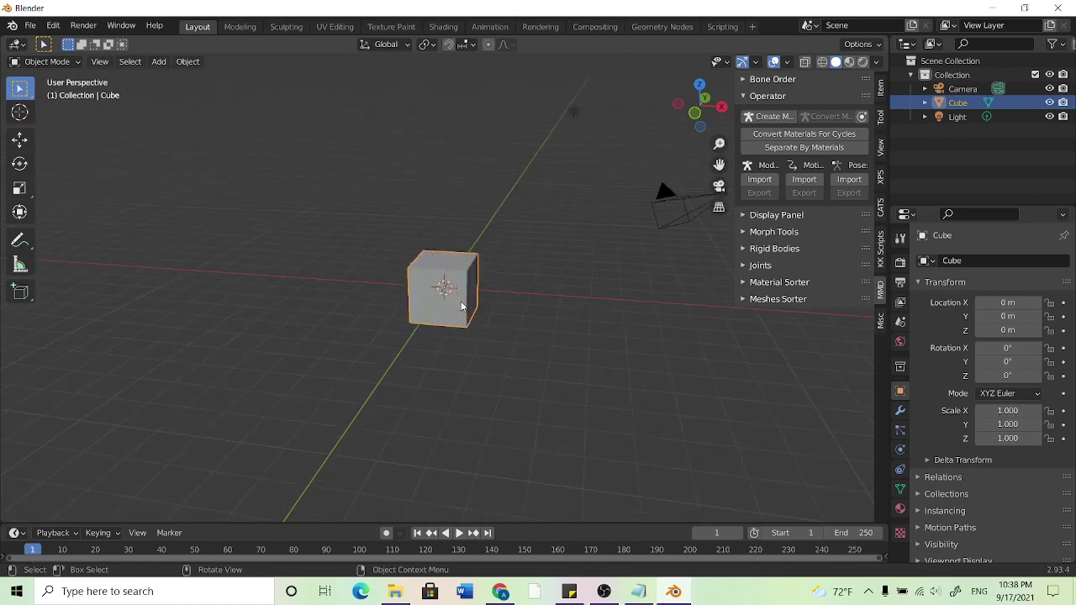
middle_drag(526, 312, 586, 291)
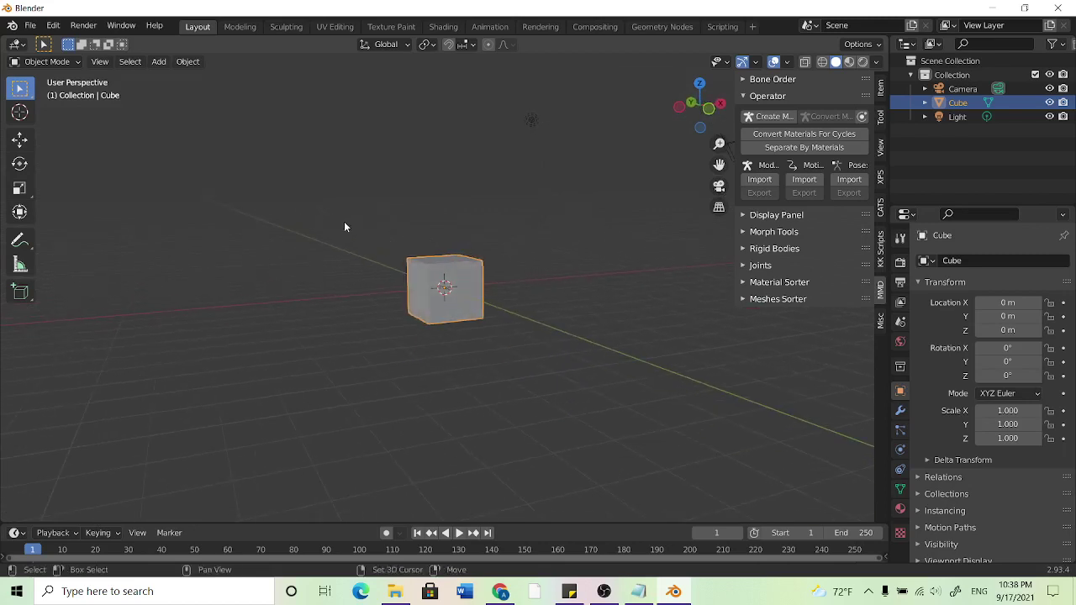
middle_drag(345, 228, 545, 281)
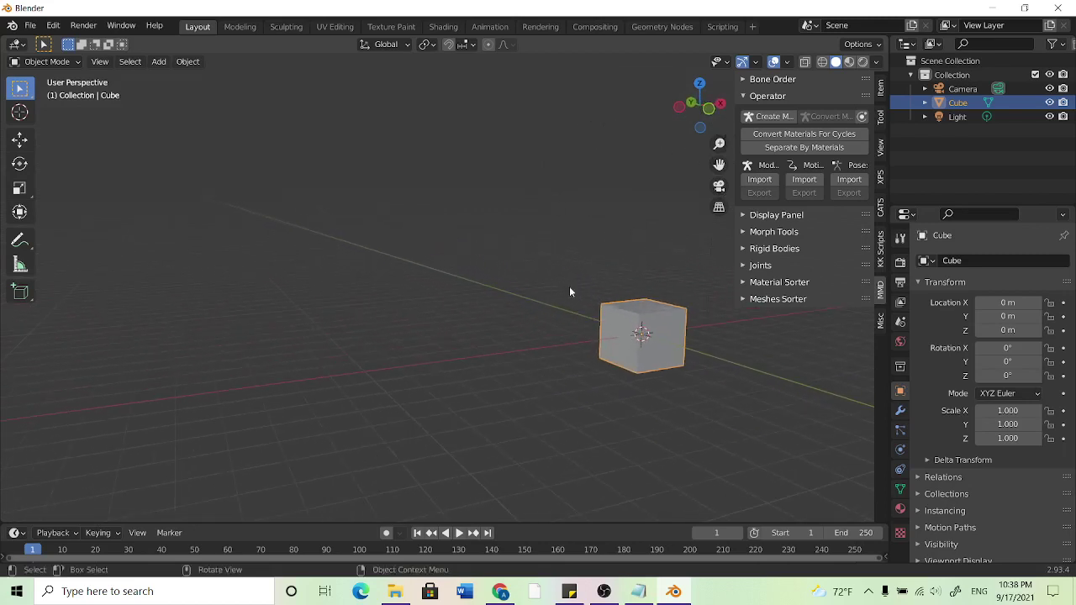
scroll(569, 286, up, 5)
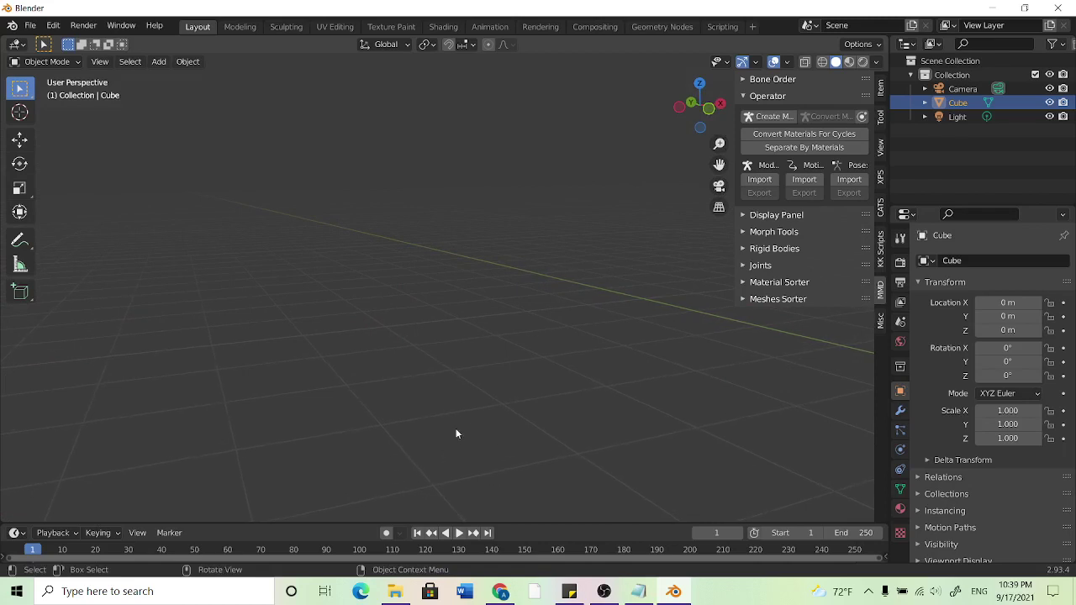
scroll(480, 332, up, 3)
scroll(496, 333, down, 6)
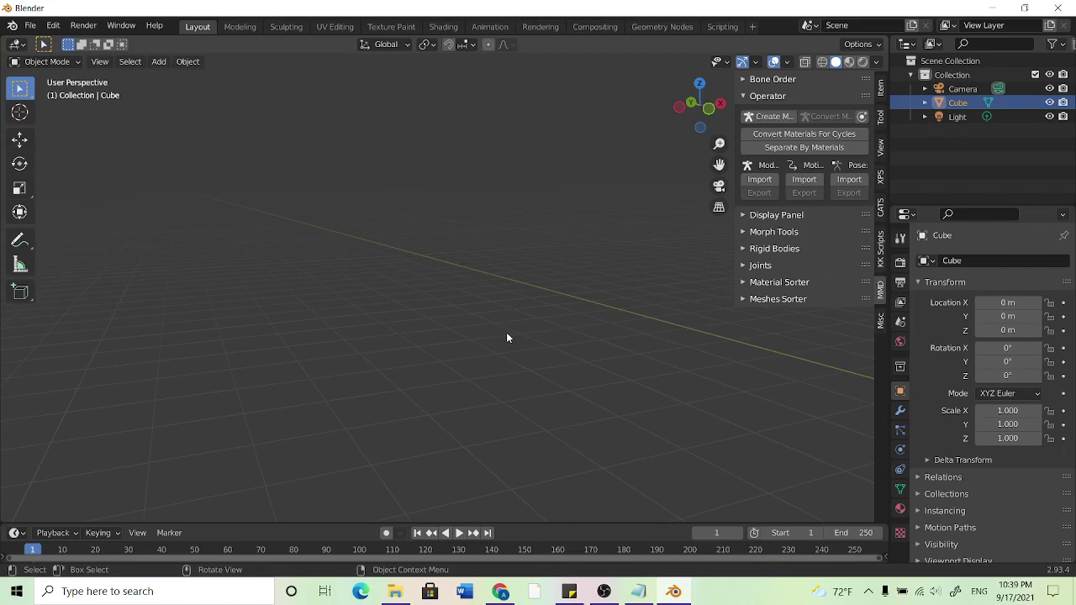
middle_drag(521, 337, 461, 321)
click(484, 170)
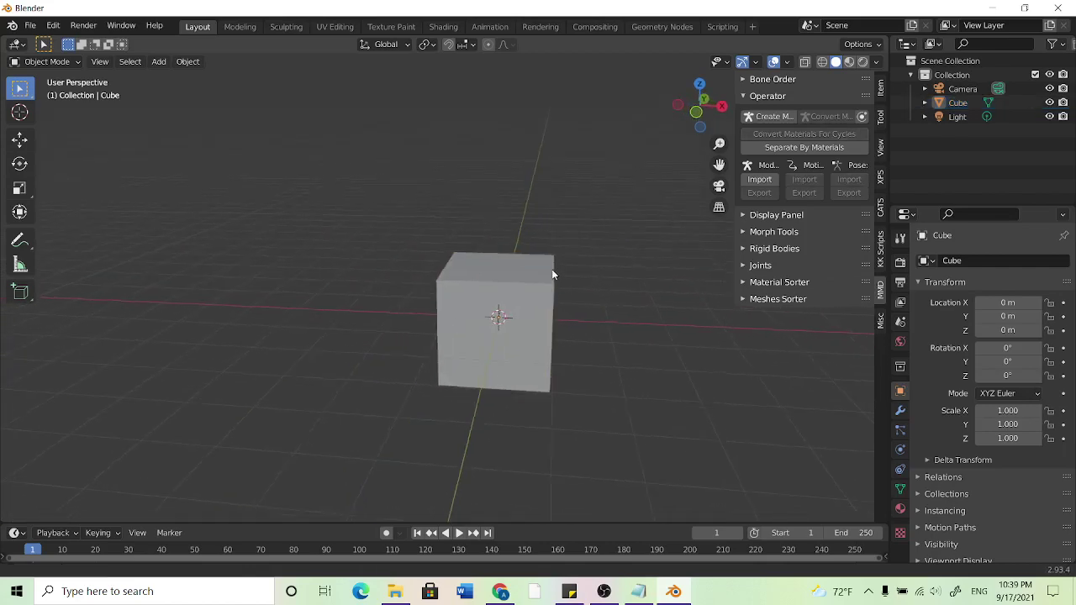
shift+middle_drag(552, 272, 487, 308)
scroll(487, 307, down, 3)
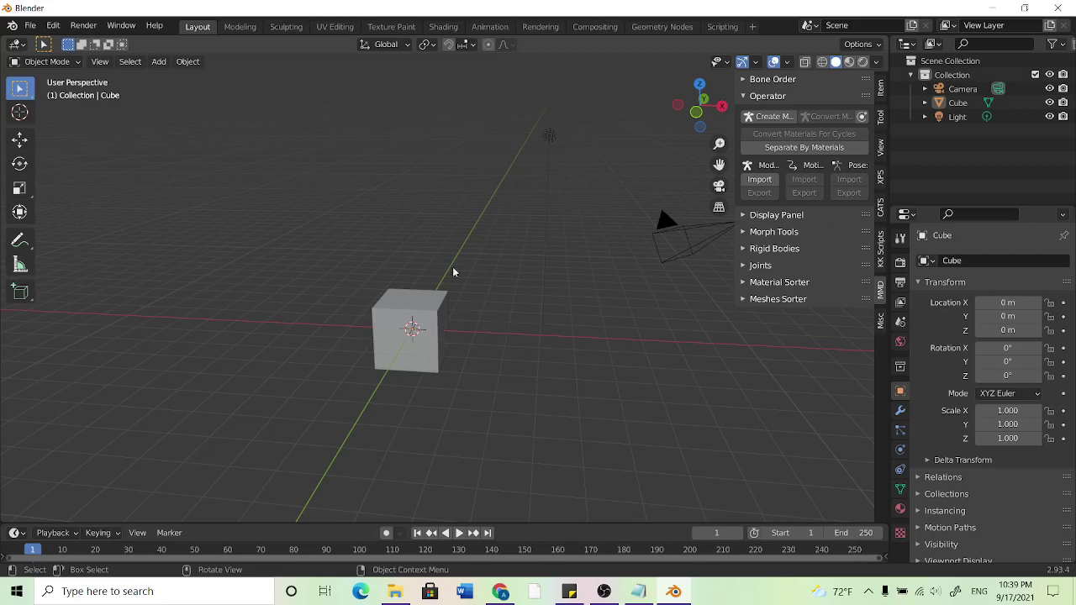
click(400, 343)
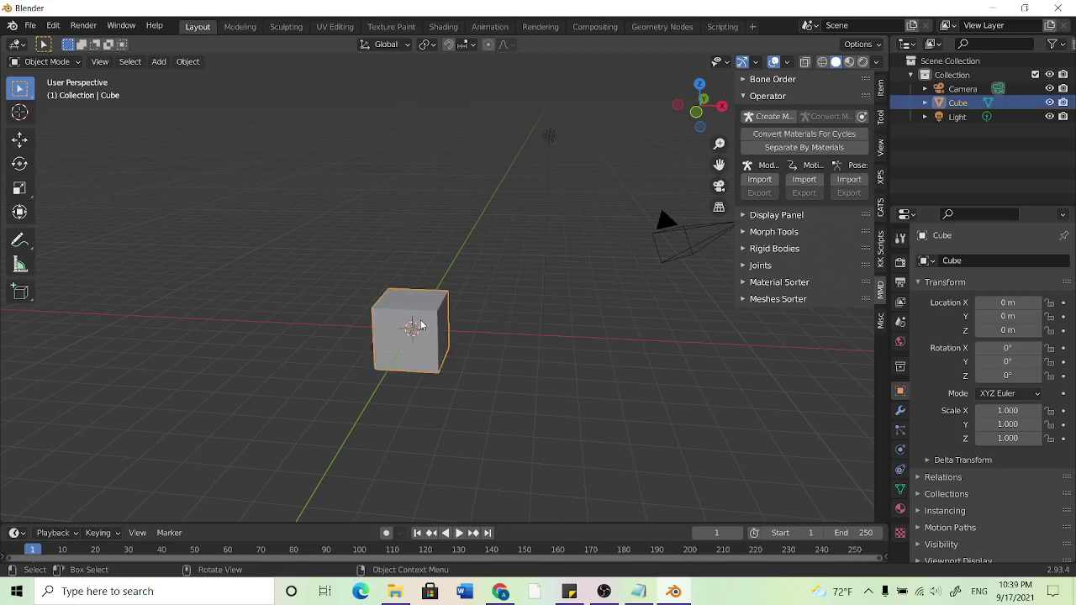
key(g)
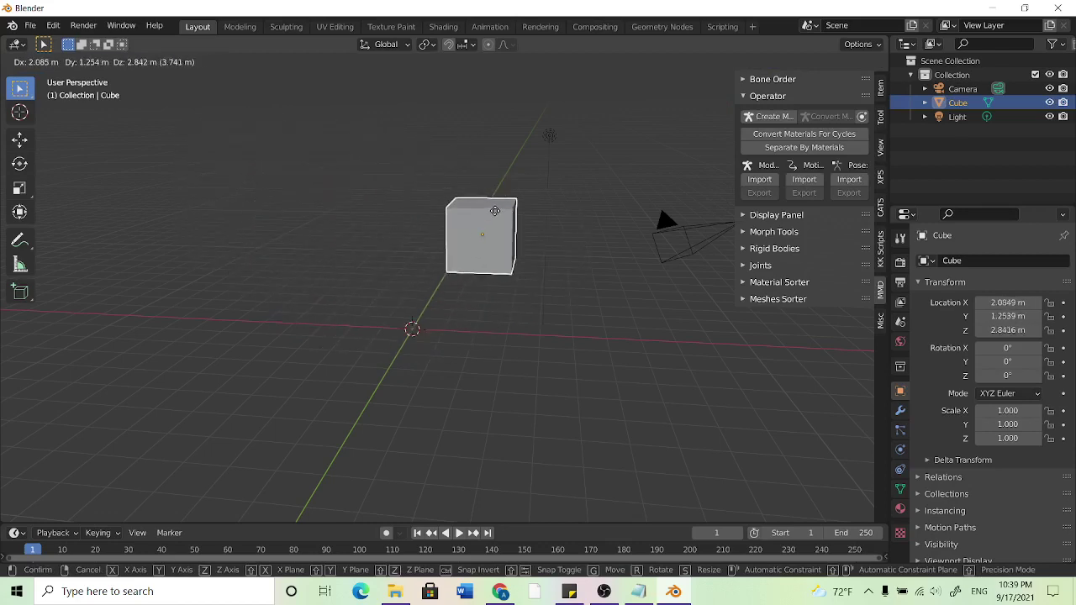
key(Escape)
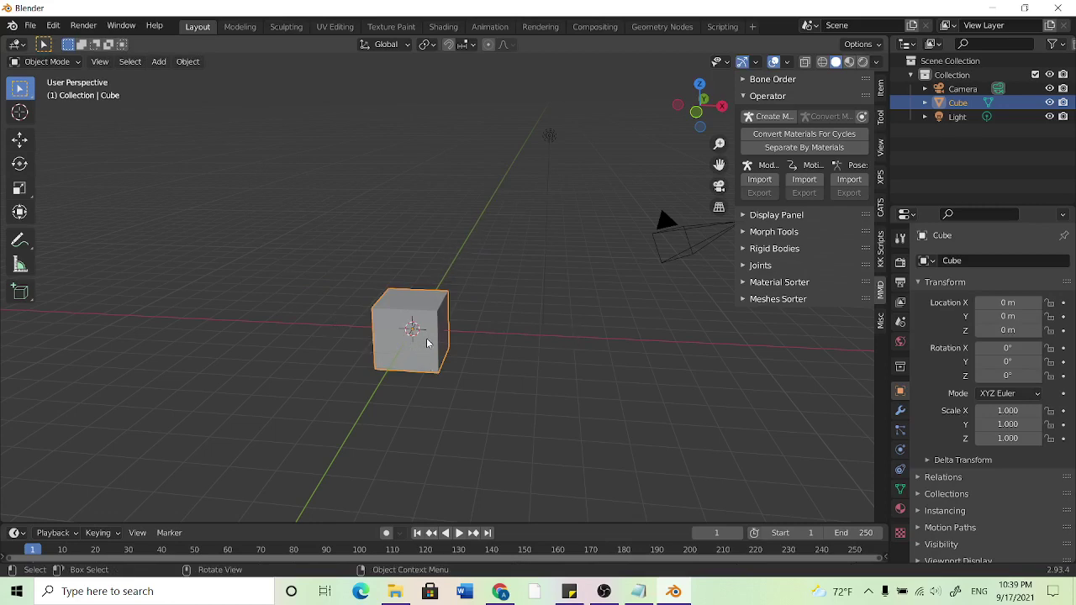
key(g)
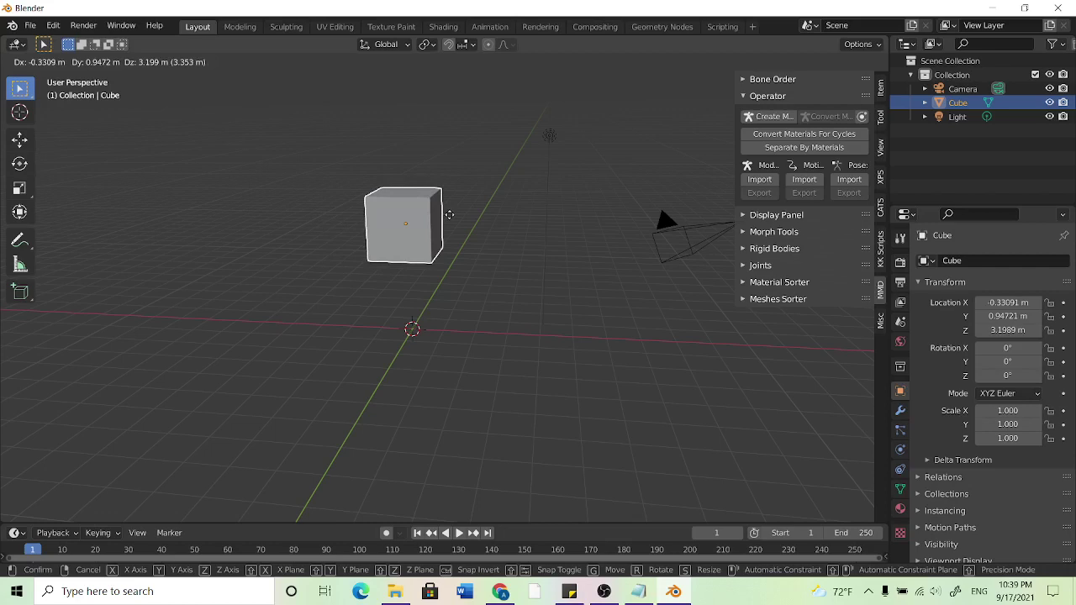
key(x)
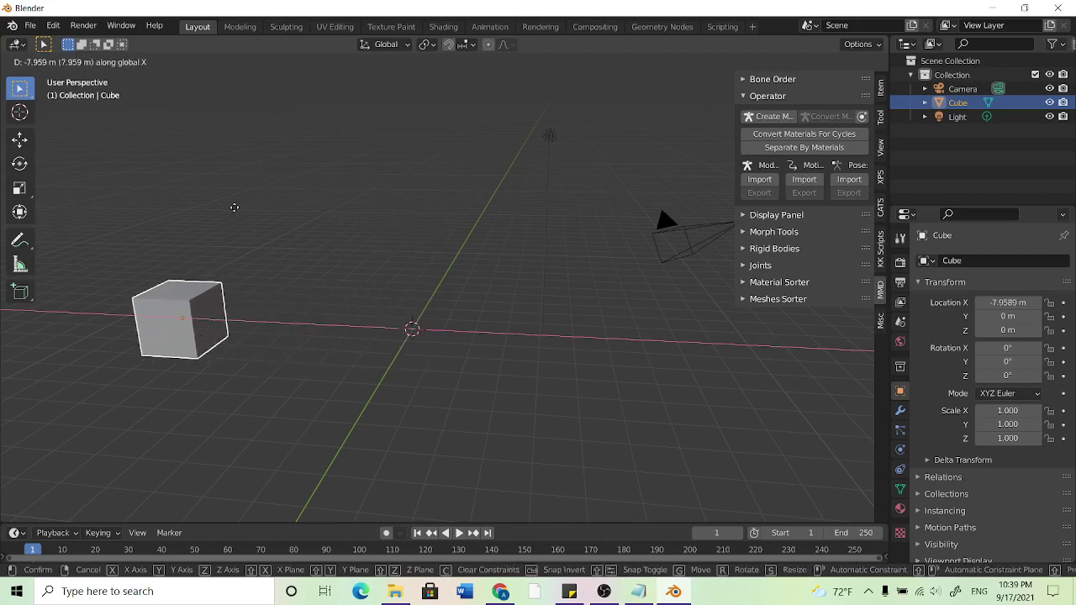
right_click(384, 246)
key(g)
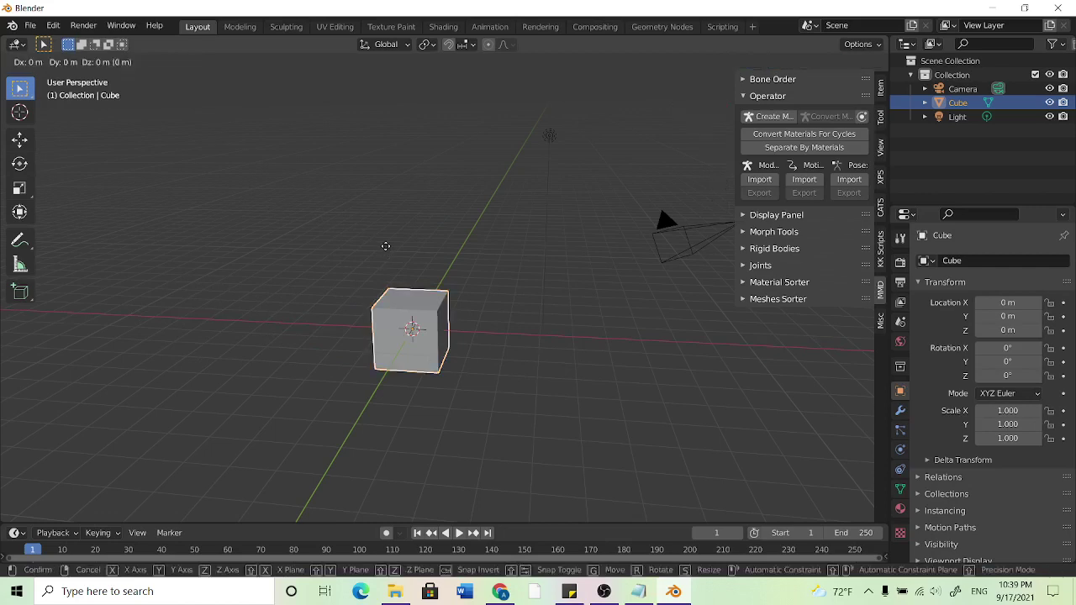
key(y)
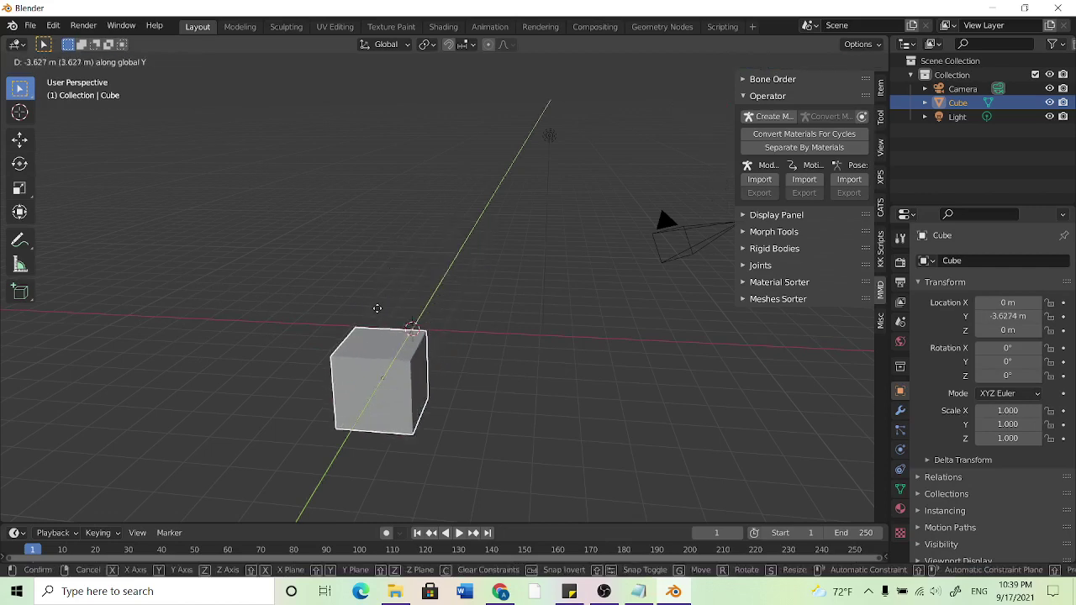
right_click(394, 318)
key(g)
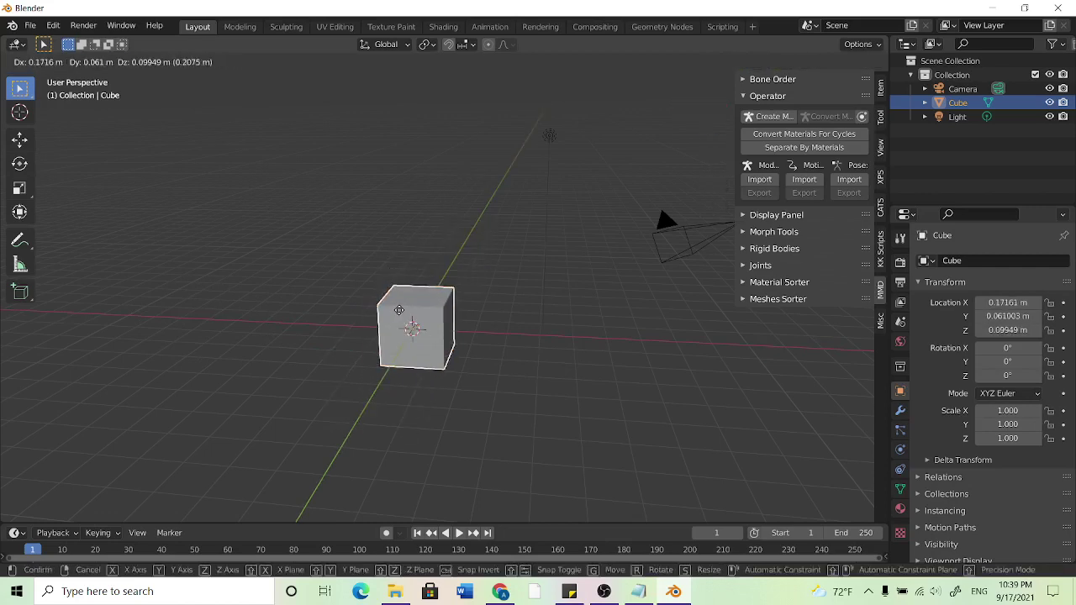
key(z)
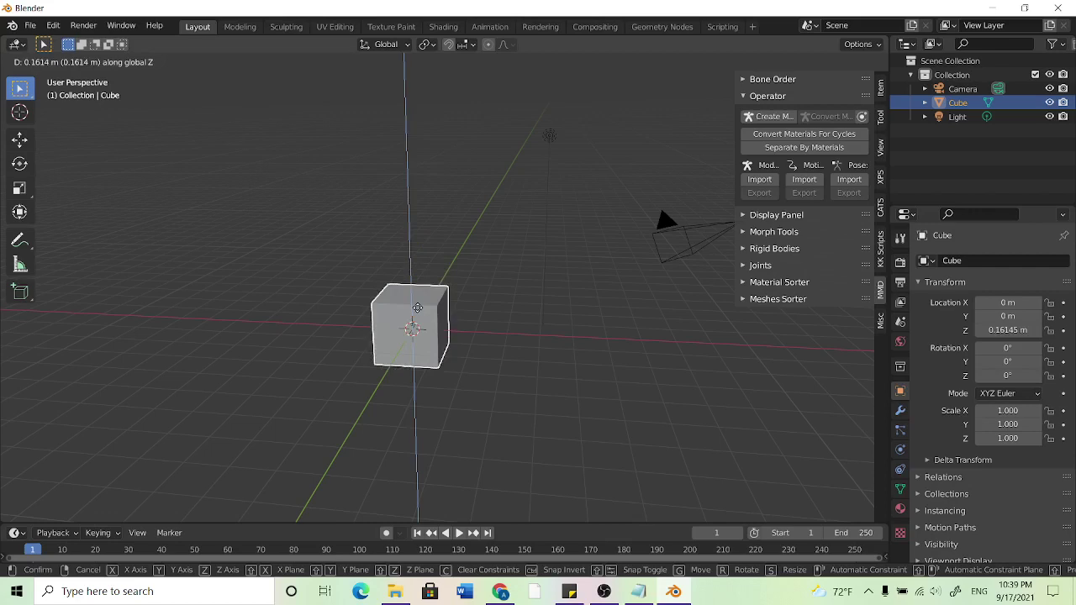
key(Escape)
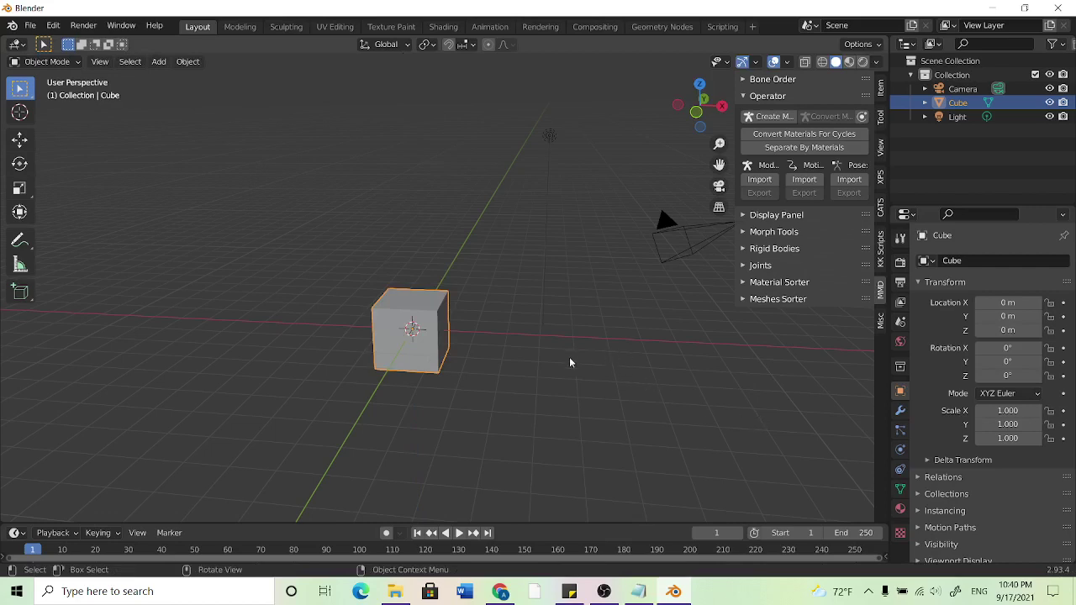
Step: Delete the default cube and bring the browser back to the front
click(410, 263)
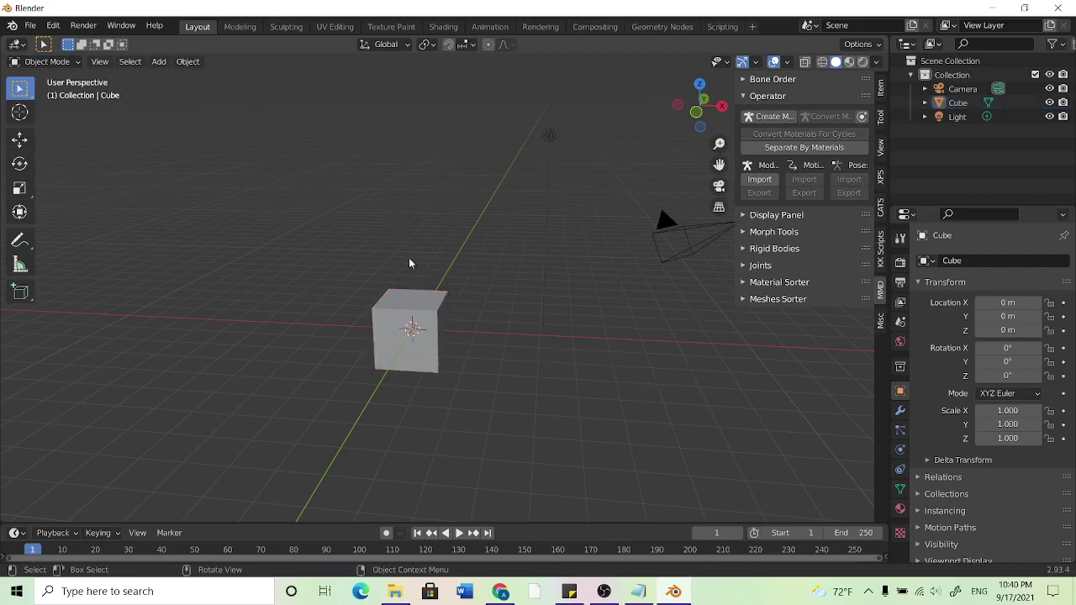
click(412, 311)
key(Delete)
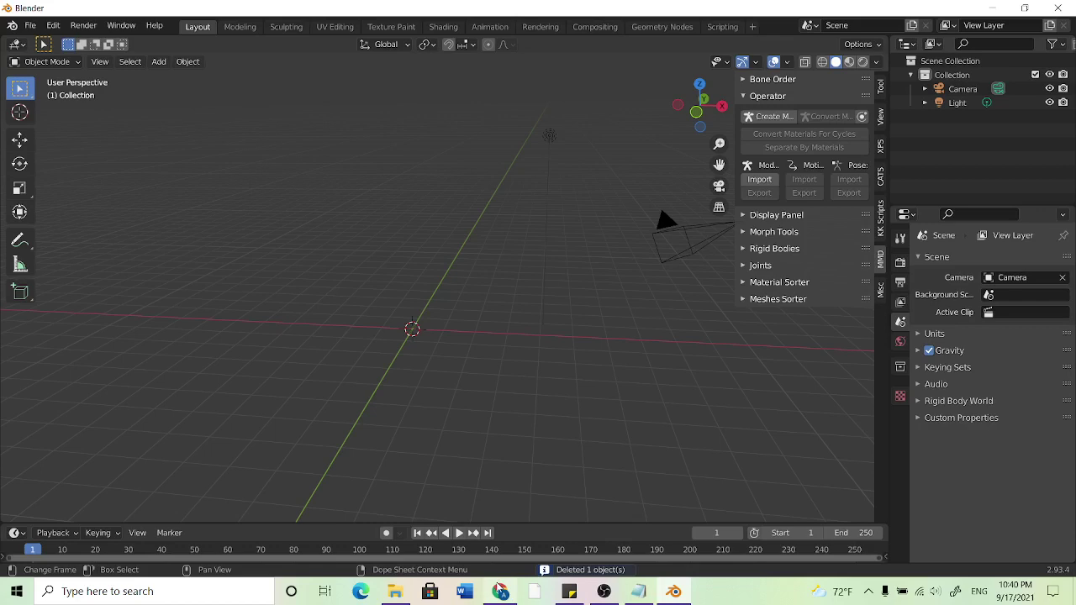
mouse_move(500, 588)
click(500, 521)
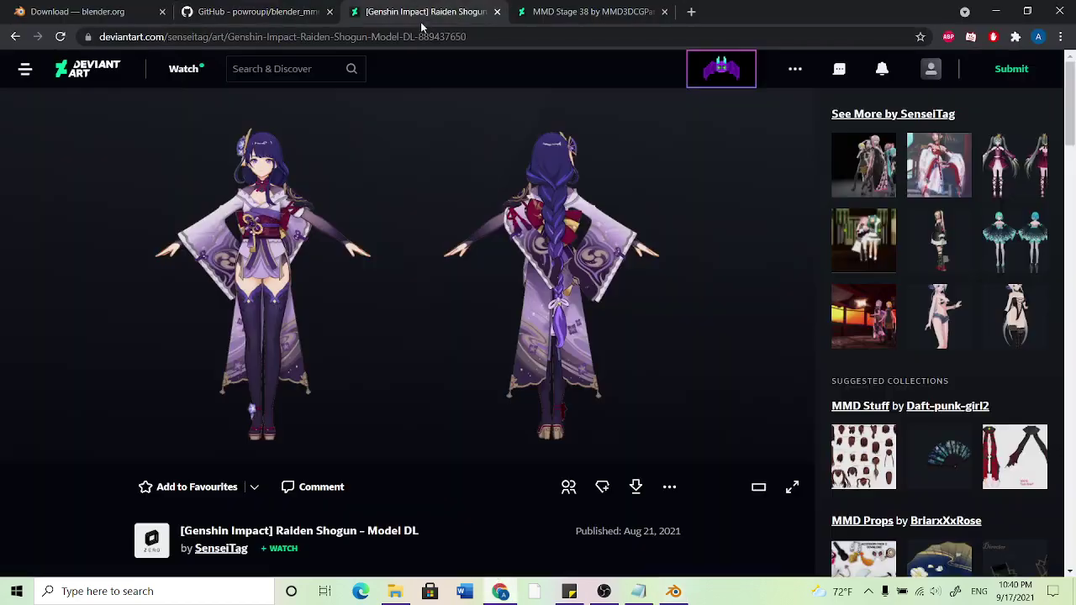
Step: Go to the Raiden Shogun – Model DL page and read its usage rules
click(421, 20)
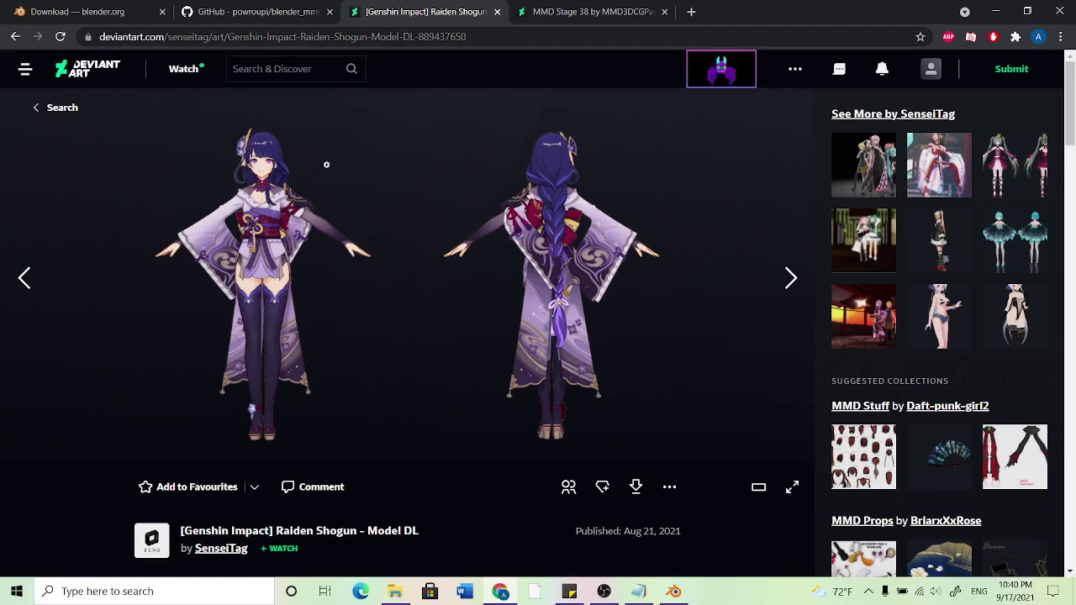
scroll(340, 218, down, 3)
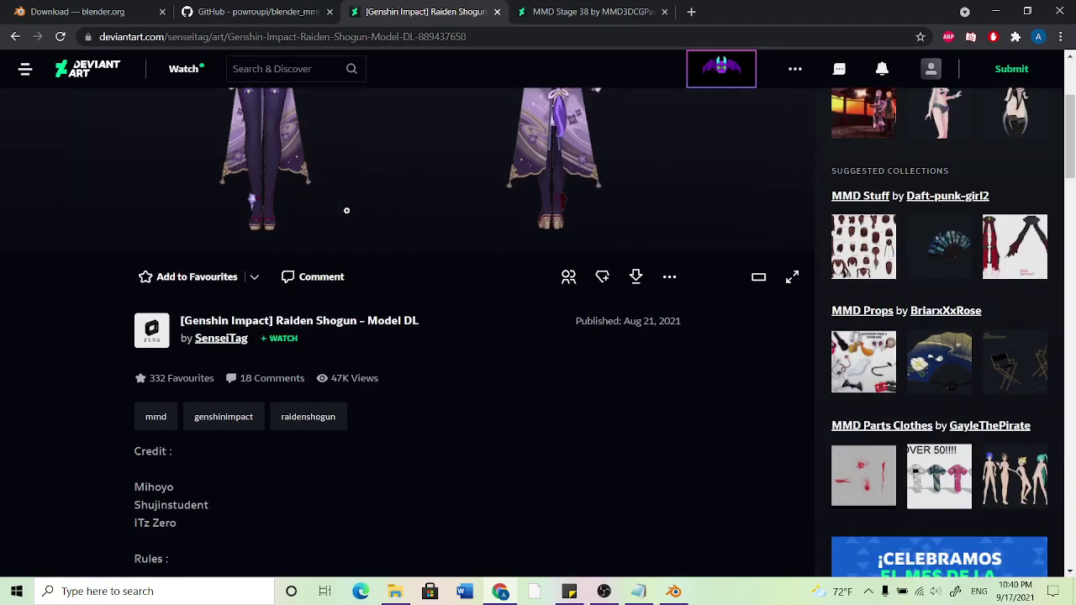
scroll(347, 210, down, 5)
scroll(348, 202, down, 1)
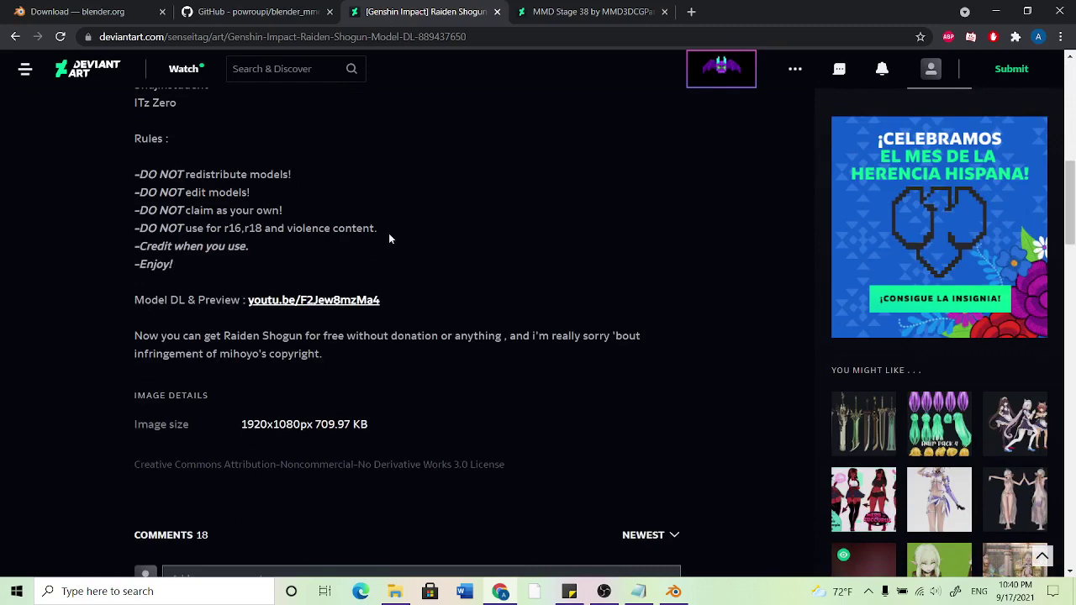
drag(157, 174, 281, 261)
click(222, 271)
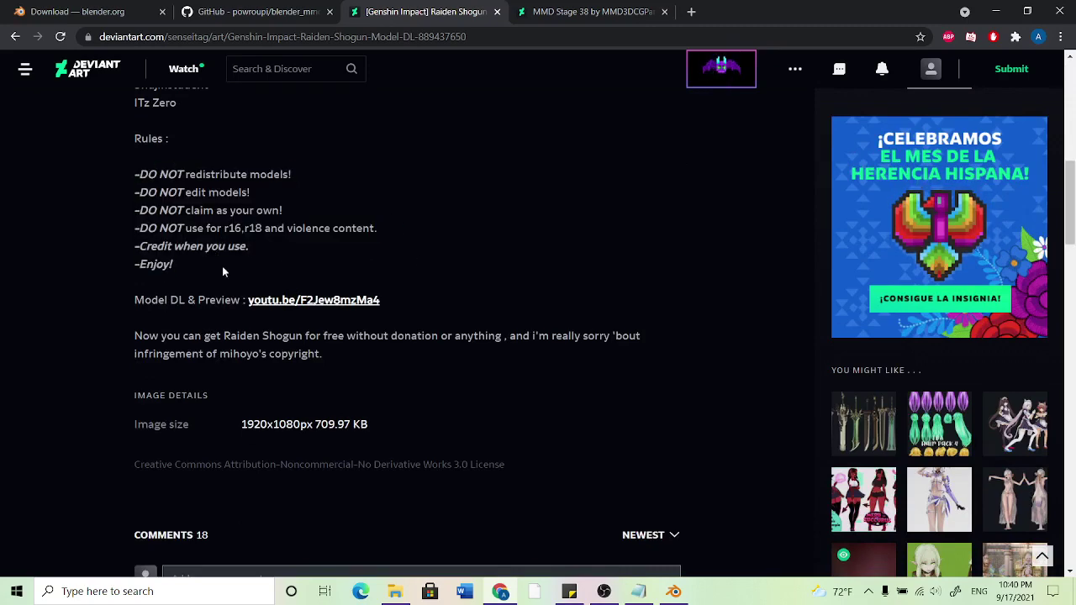
scroll(222, 270, up, 3)
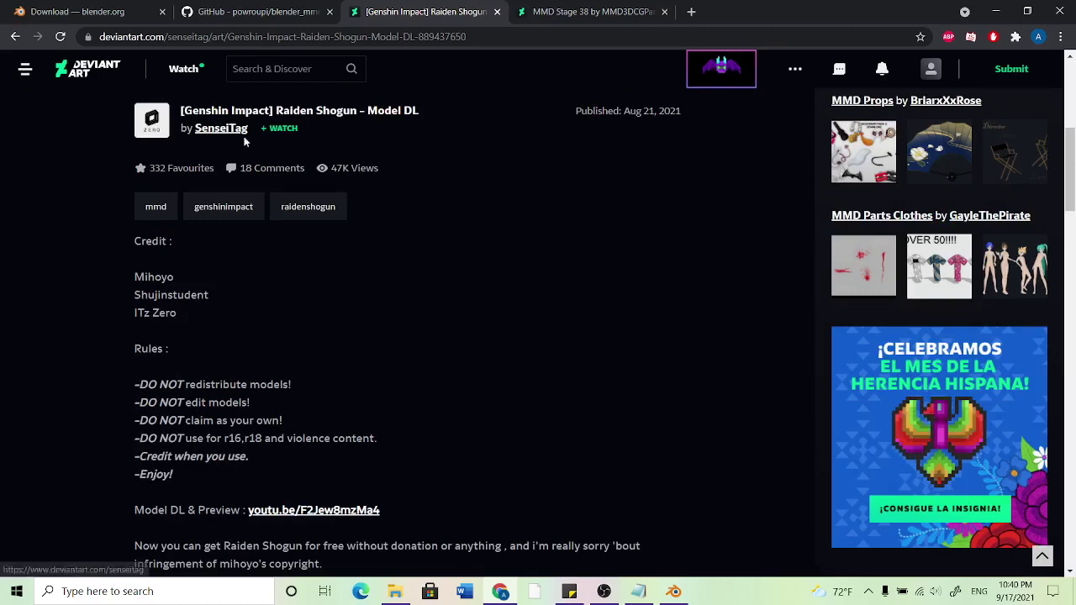
scroll(300, 363, down, 3)
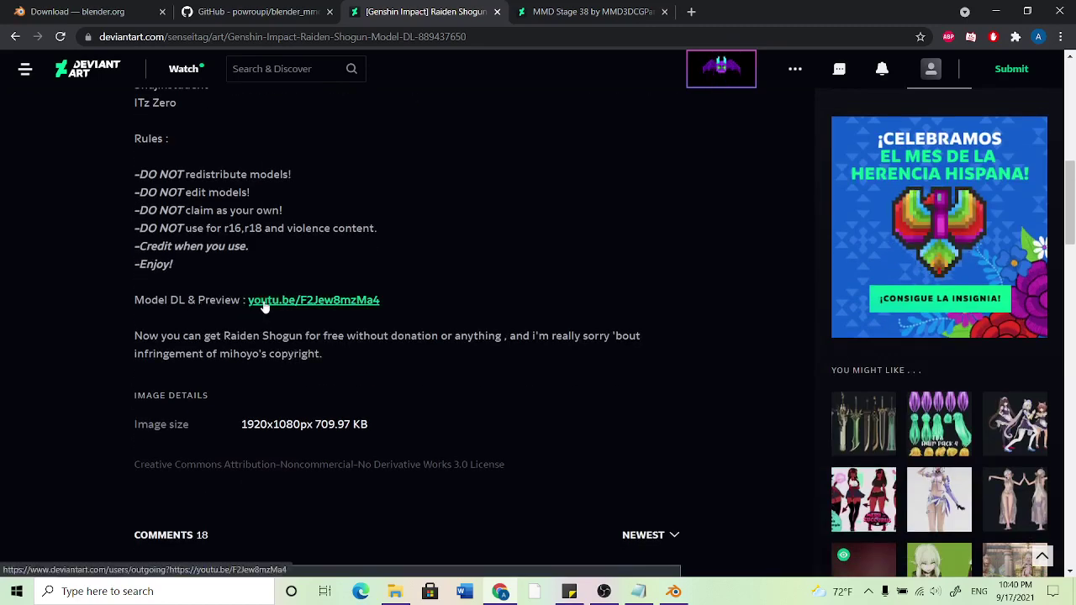
scroll(281, 308, up, 5)
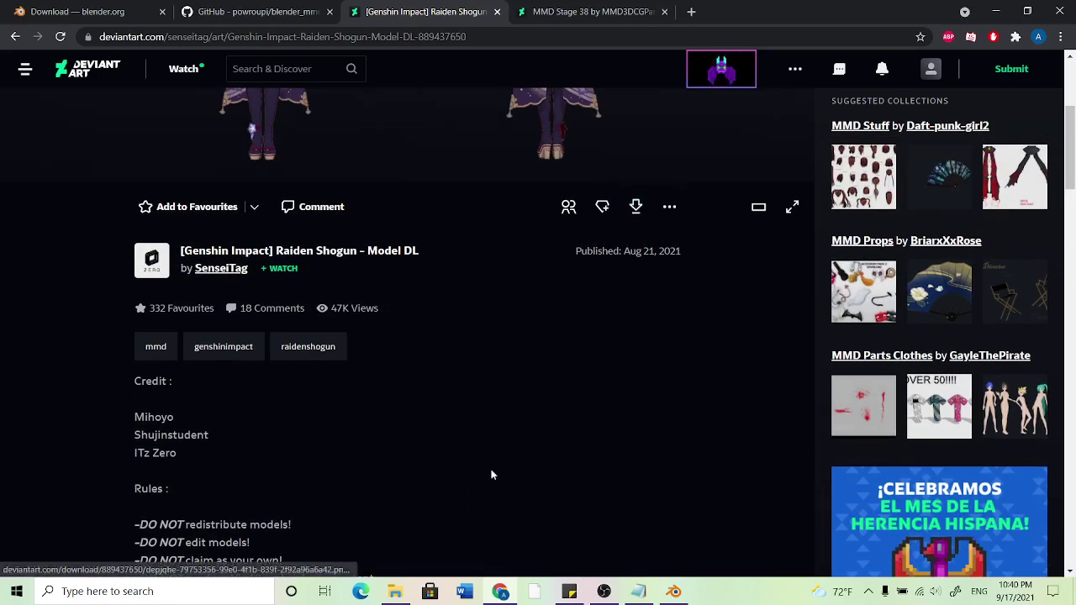
scroll(446, 421, down, 3)
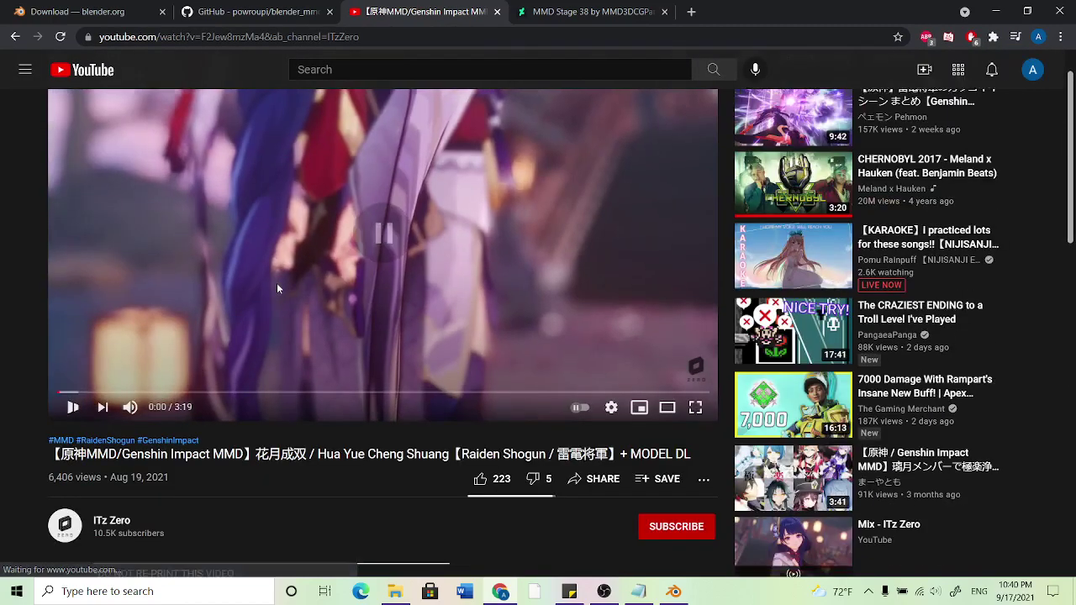
Step: Copy the decryption key from the video description and open the MODEL DL mega.nz link
scroll(277, 288, down, 4)
click(118, 262)
scroll(194, 375, down, 1)
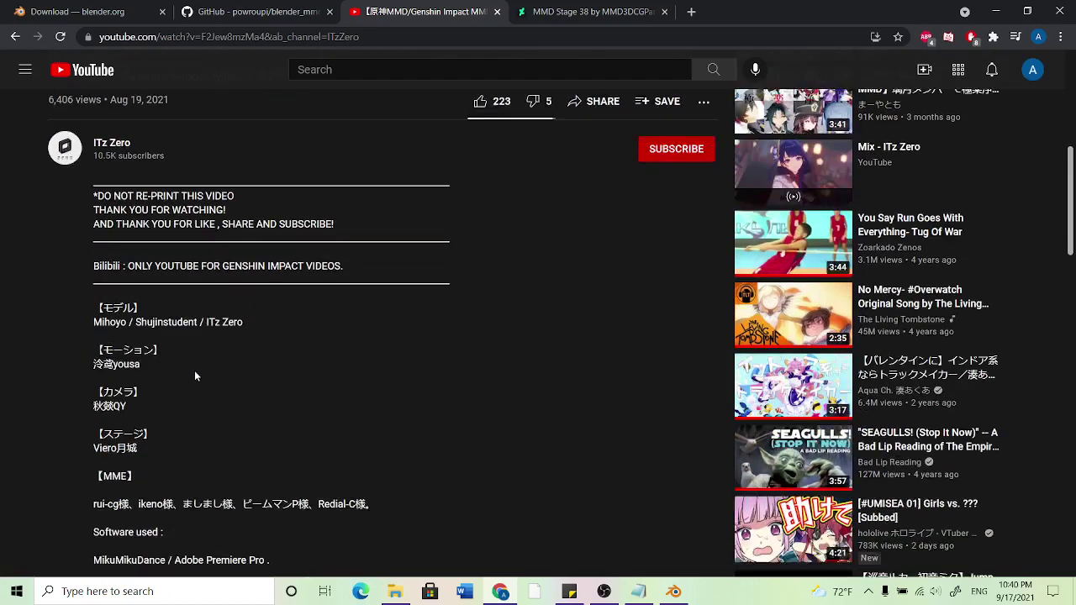
scroll(194, 369, down, 2)
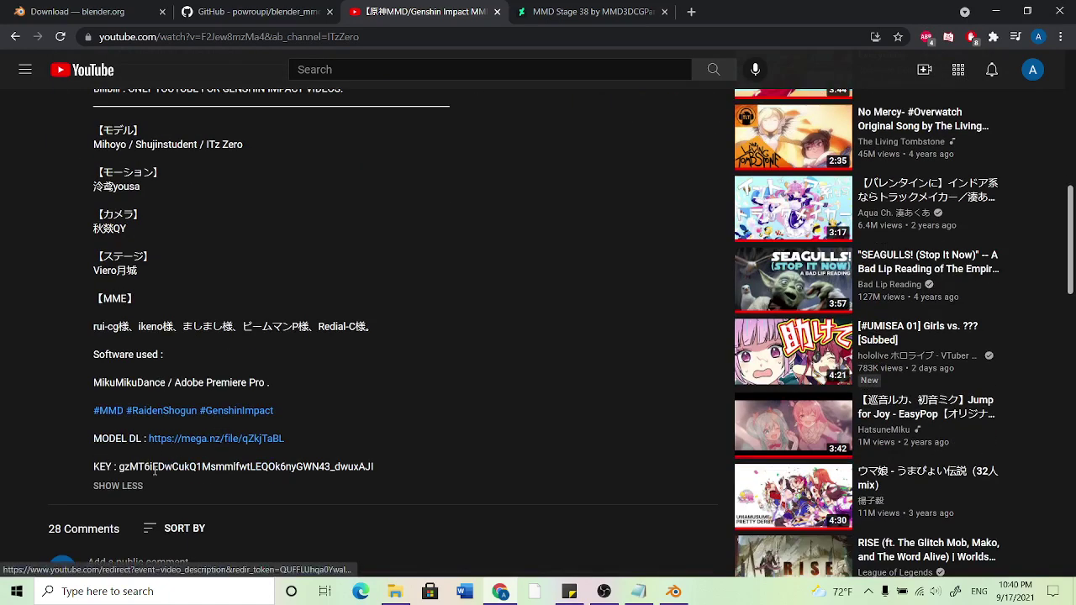
drag(120, 468, 375, 473)
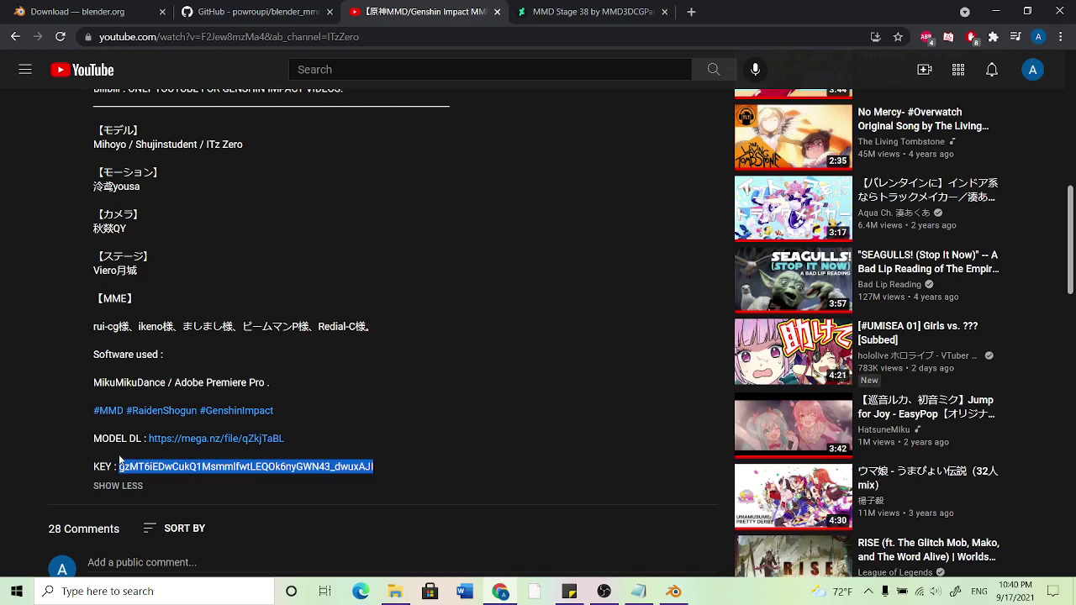
click(183, 439)
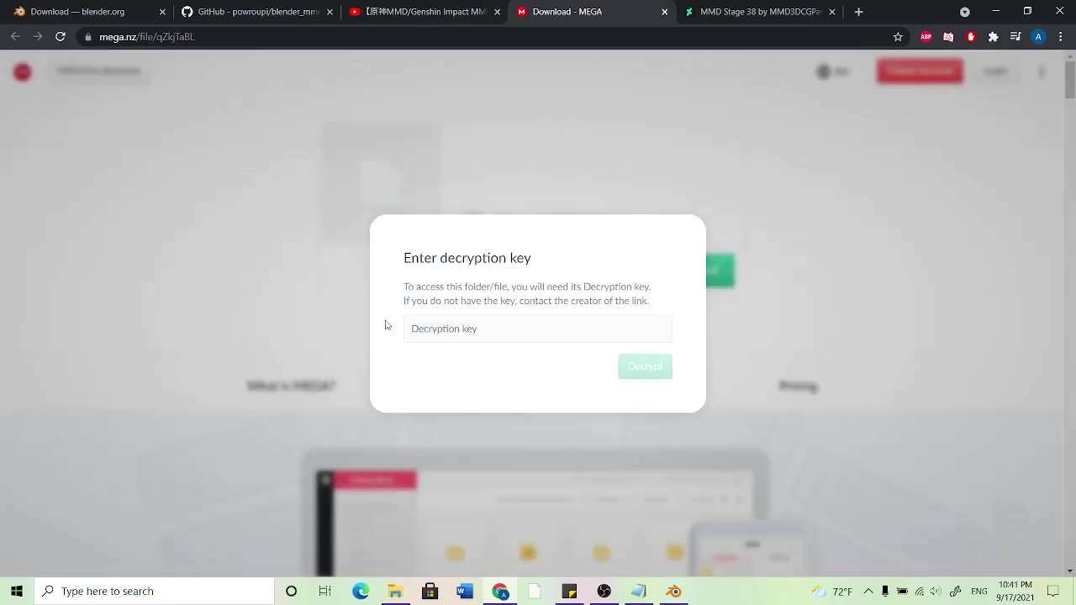
Step: Paste the decryption key, decrypt the link and download Raiden Shogun - Baal.zip
click(494, 329)
key(ctrl+v)
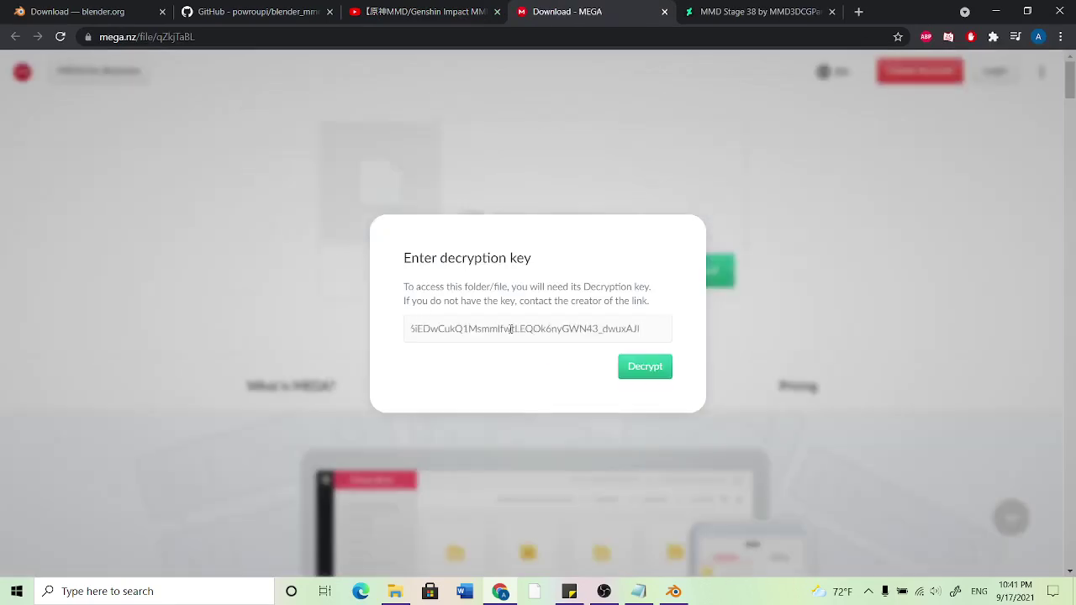
click(660, 371)
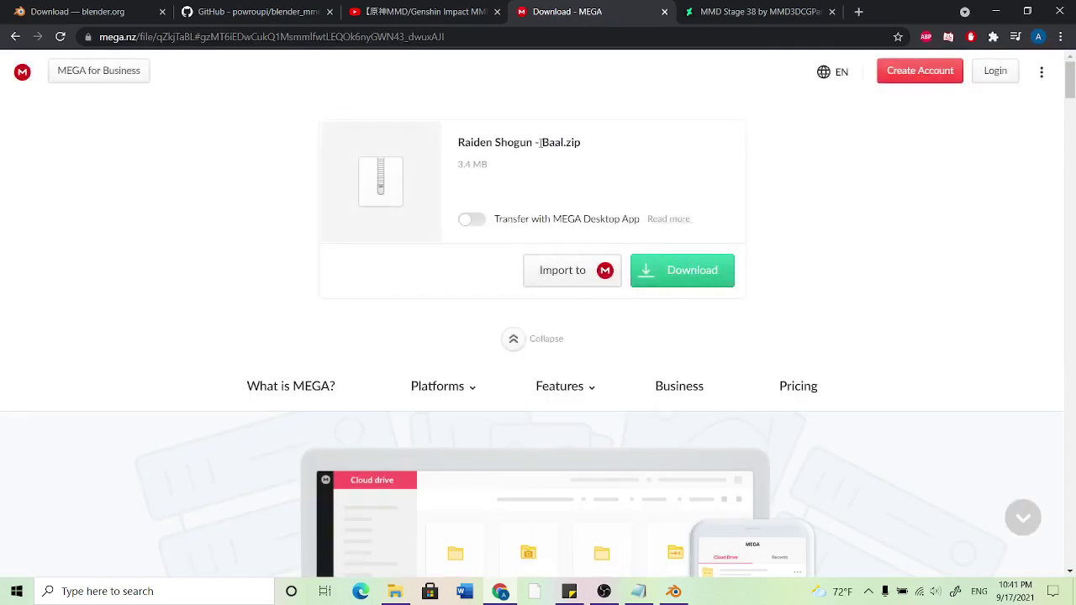
click(672, 276)
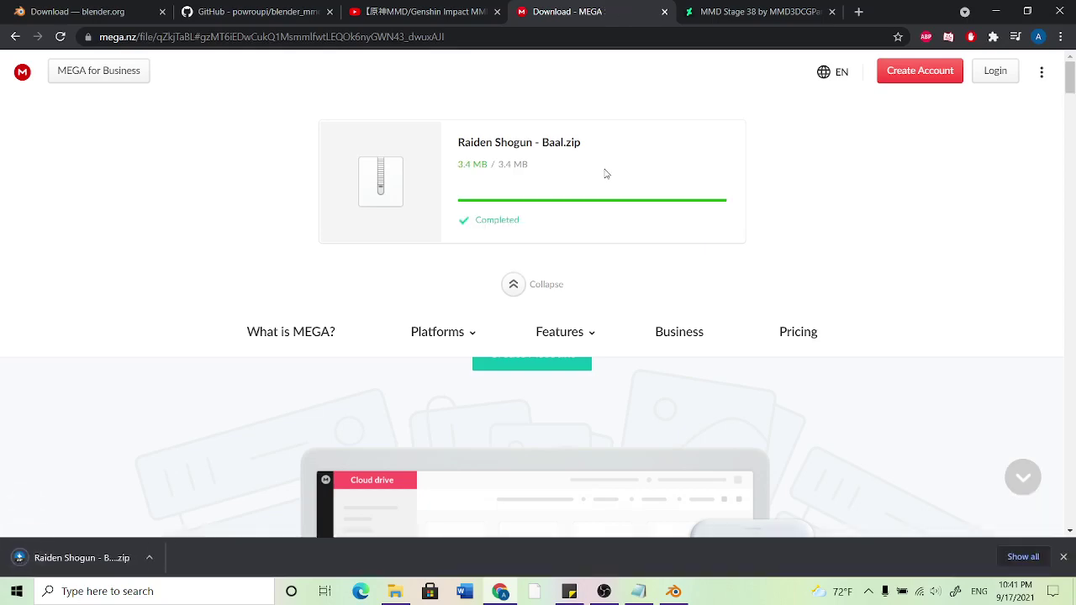
Step: Return to the MMD Stage 38 page, reload it and read its credit rules
click(740, 22)
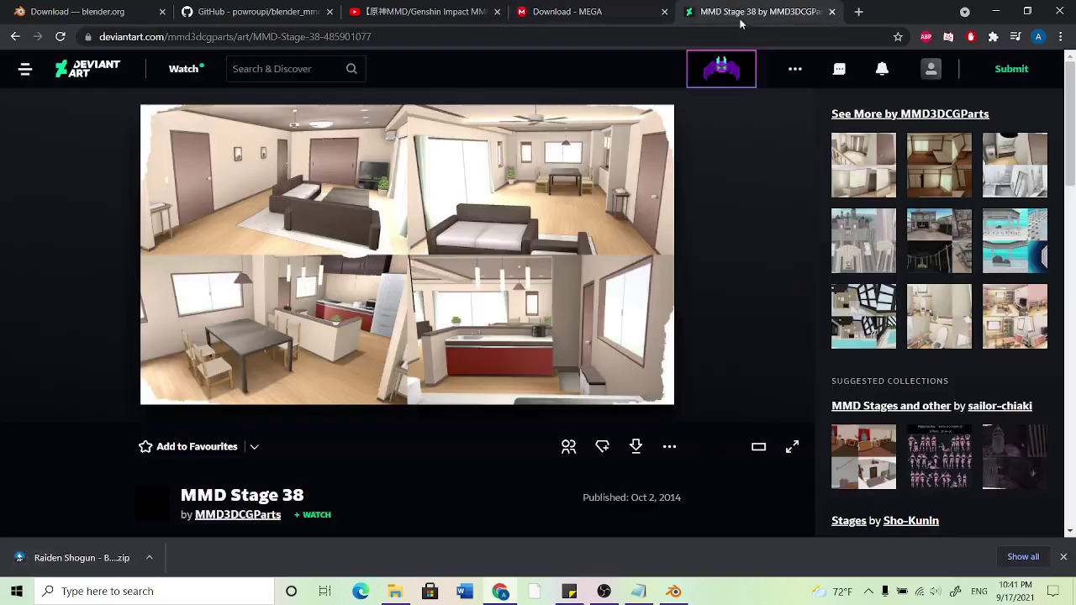
scroll(403, 252, down, 2)
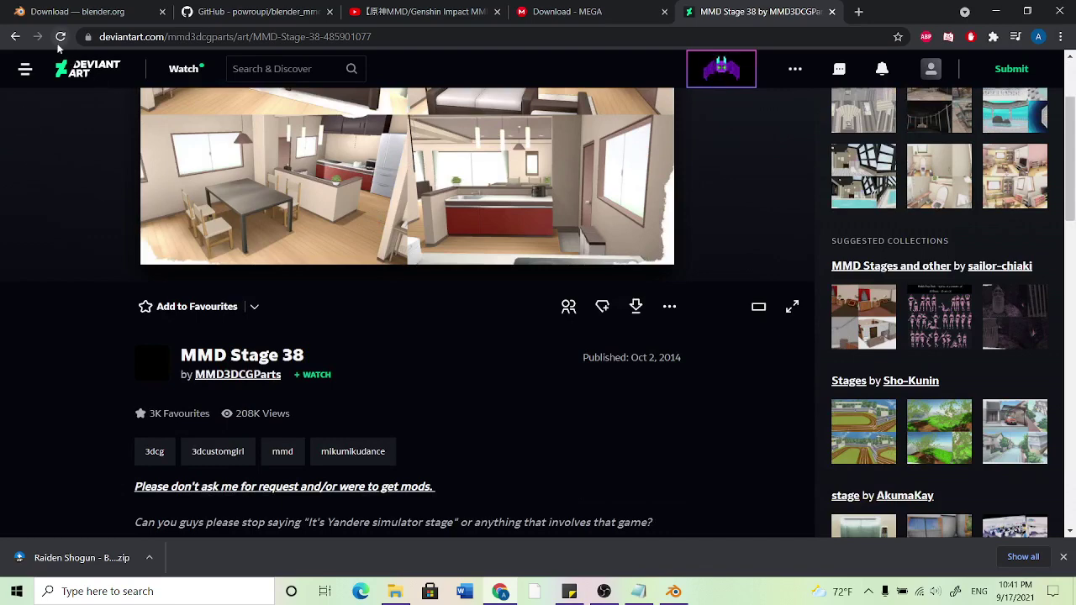
click(58, 43)
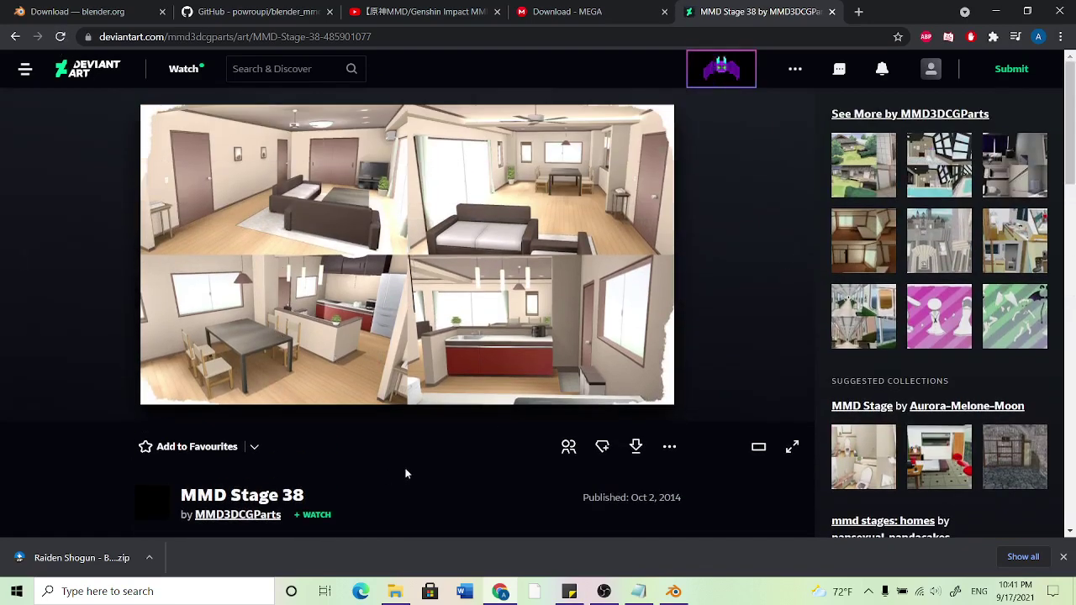
scroll(425, 466, down, 4)
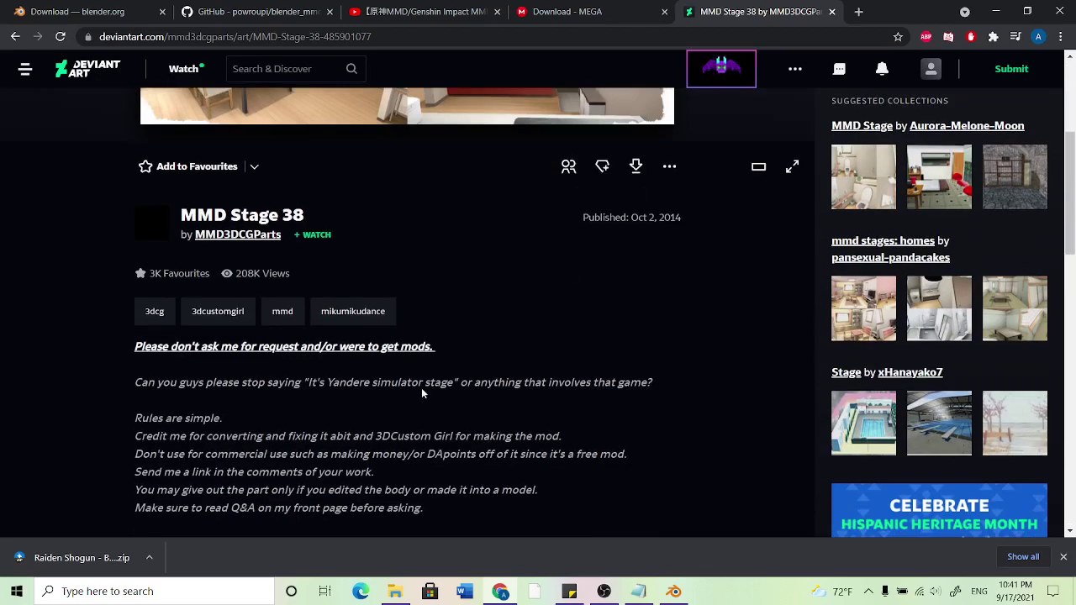
drag(152, 435, 187, 436)
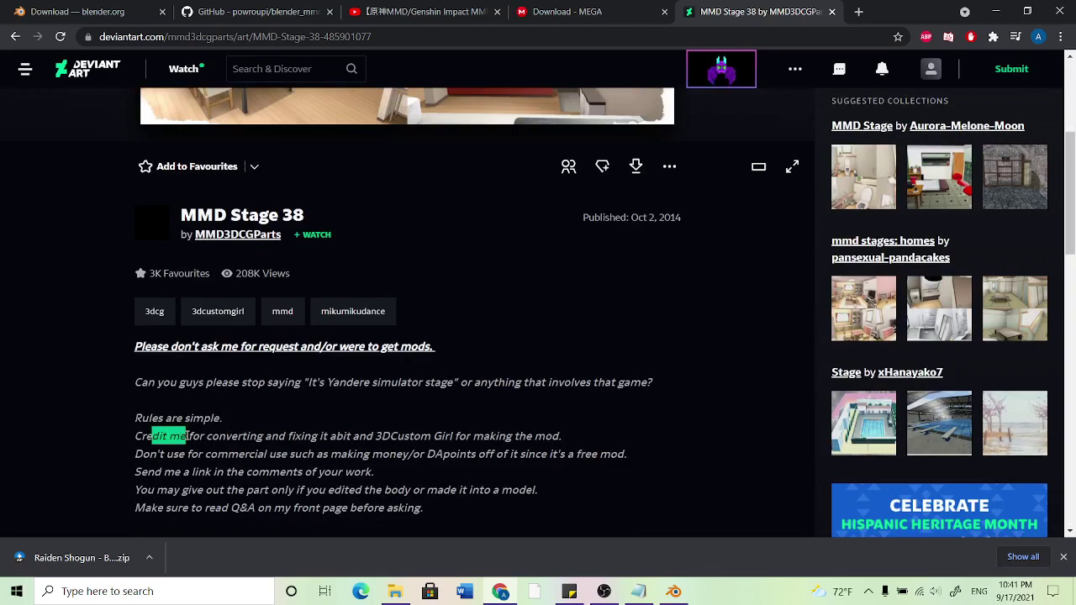
click(292, 455)
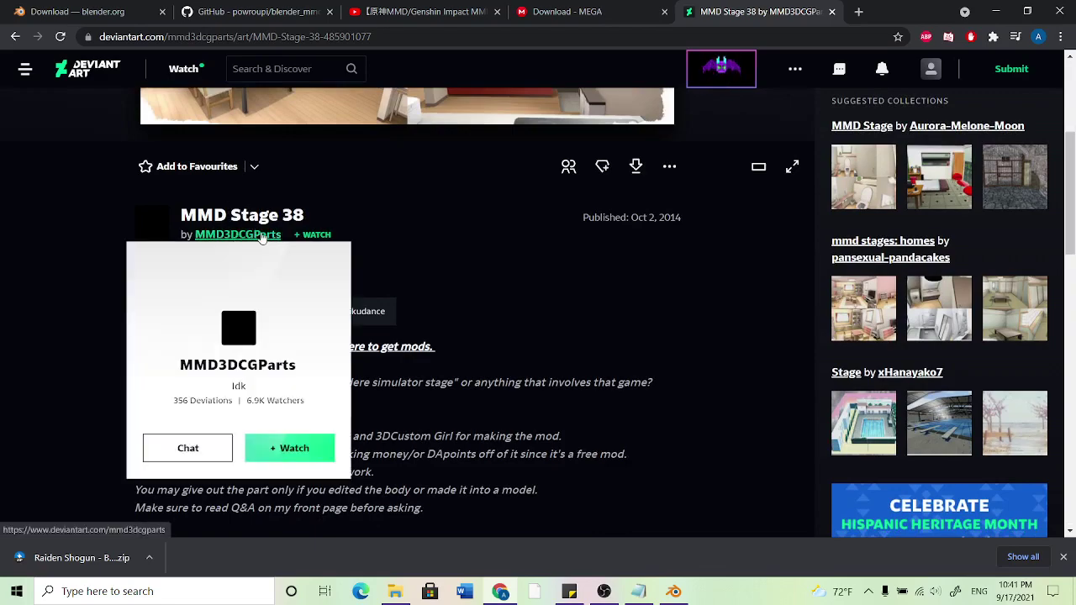
scroll(447, 435, down, 2)
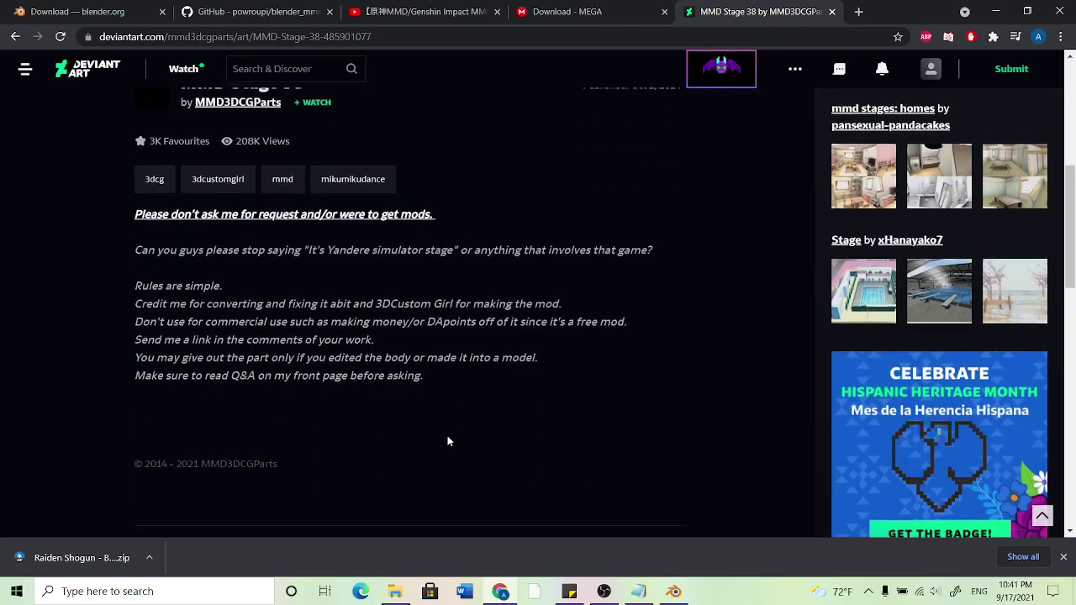
scroll(532, 474, up, 2)
scroll(532, 474, up, 2)
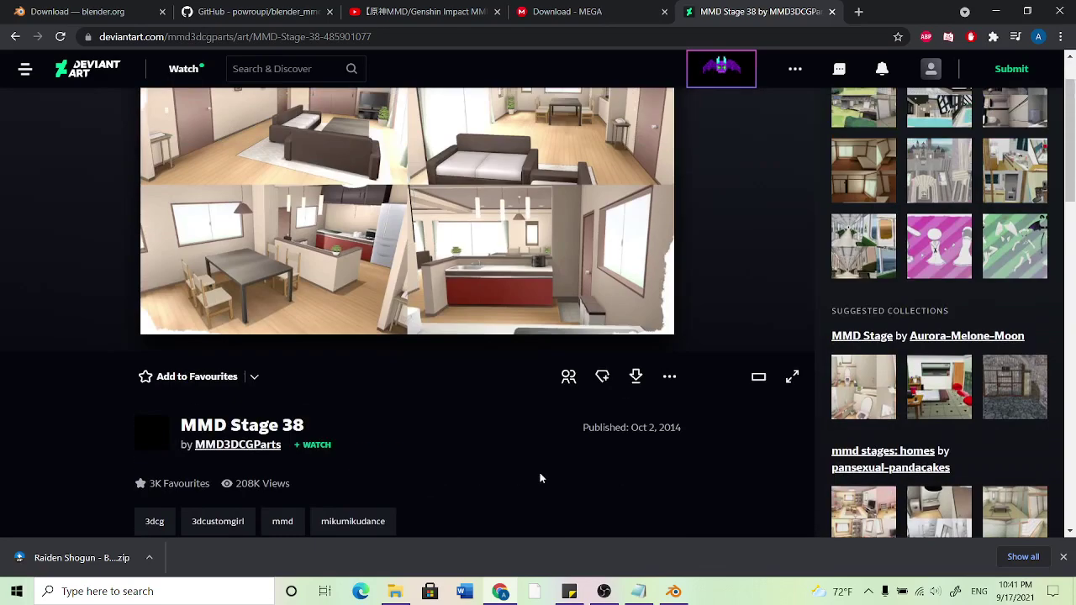
Step: Download the MMD Stage 38 files and bring Blender back to the front
click(639, 378)
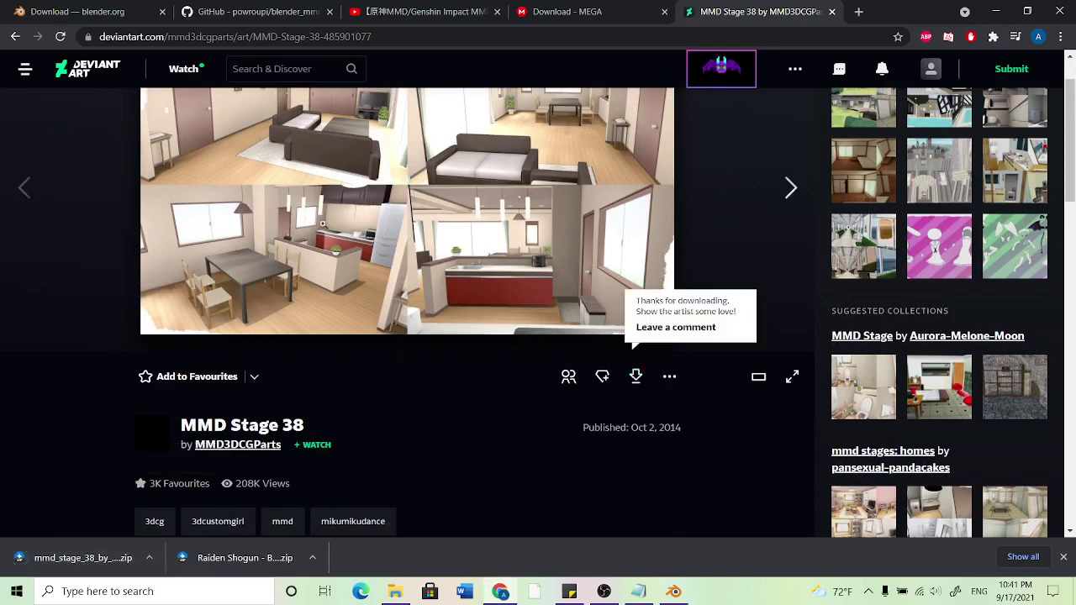
scroll(441, 237, up, 1)
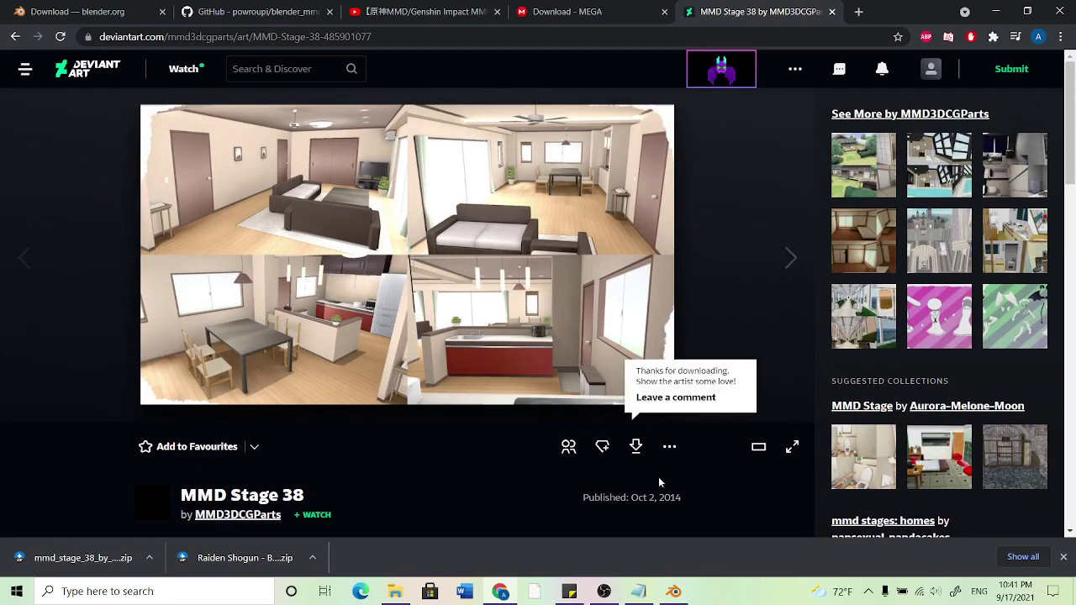
click(674, 590)
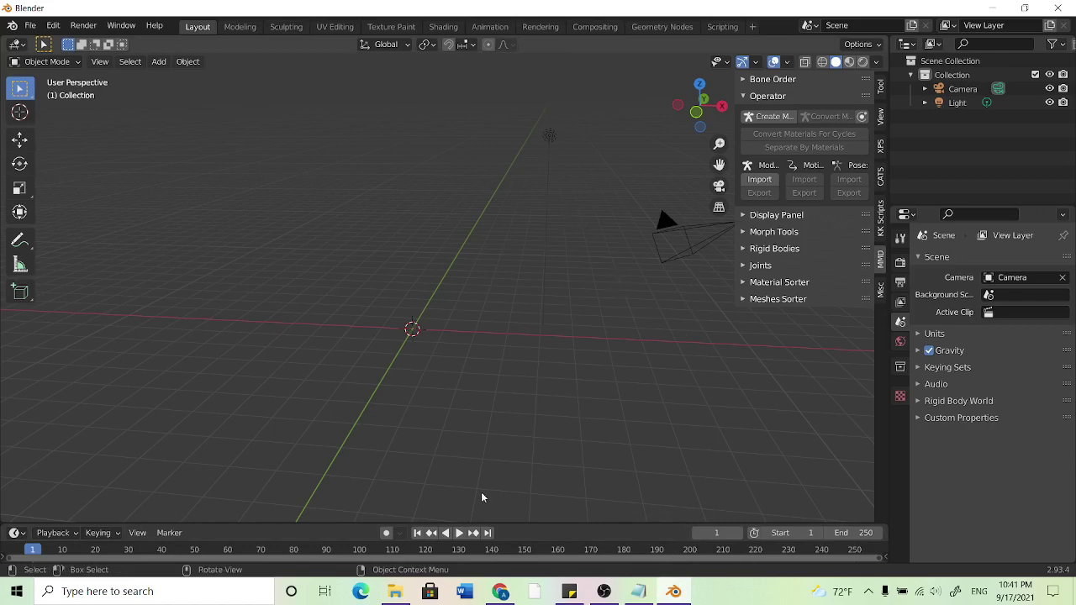
Step: In the Downloads folder, delete the older duplicate stage zip
mouse_move(410, 591)
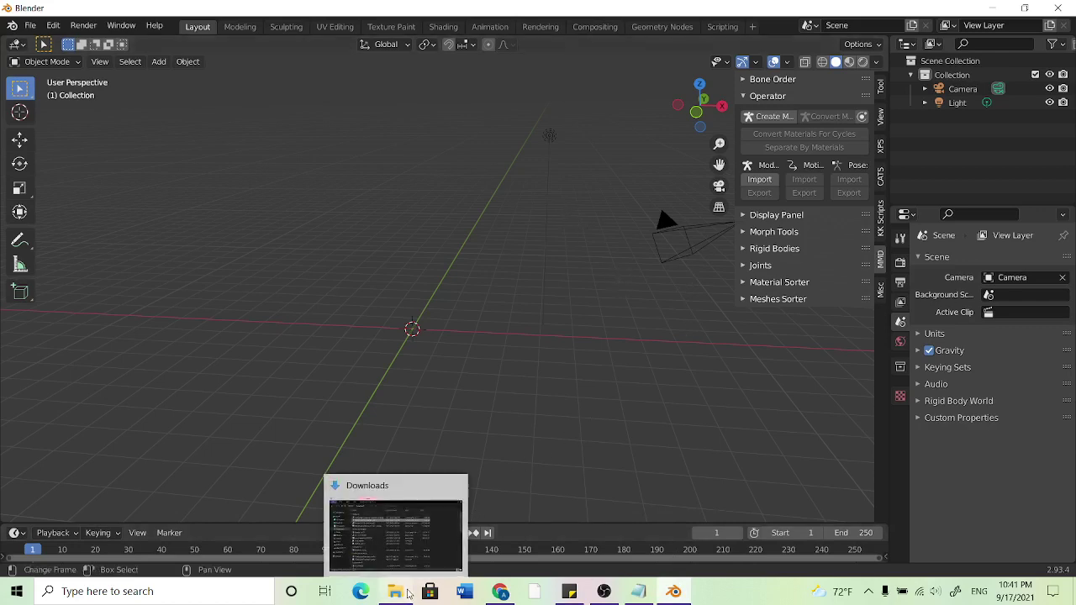
click(410, 538)
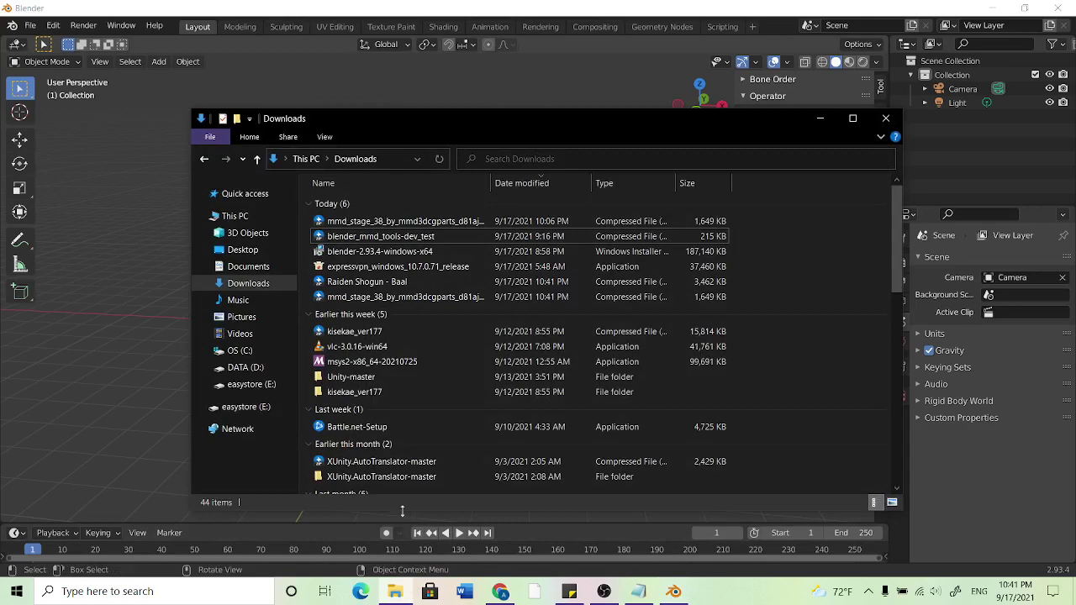
click(447, 223)
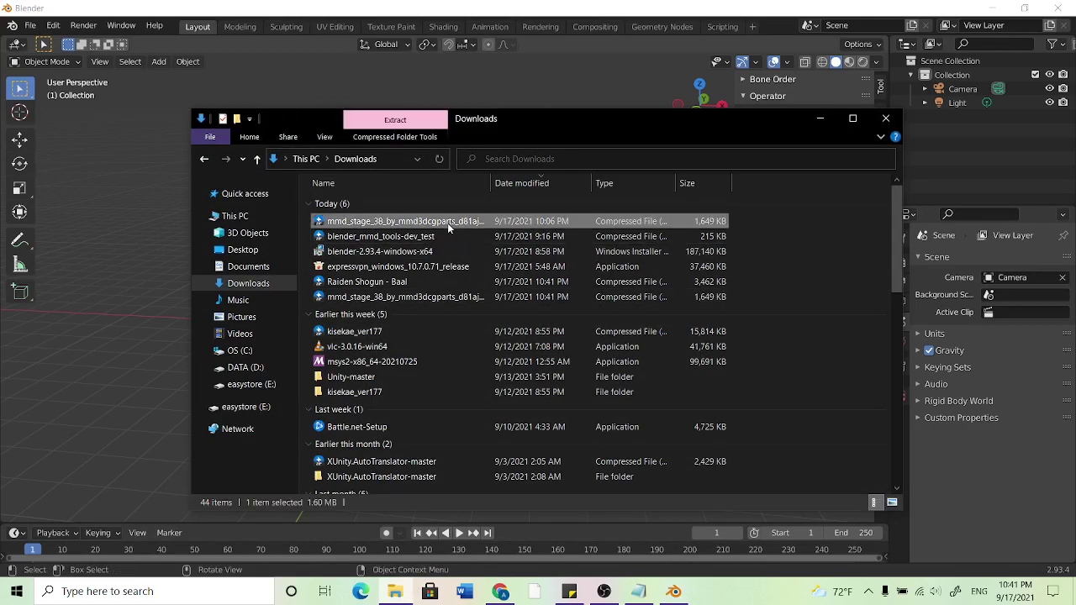
right_click(447, 222)
click(356, 533)
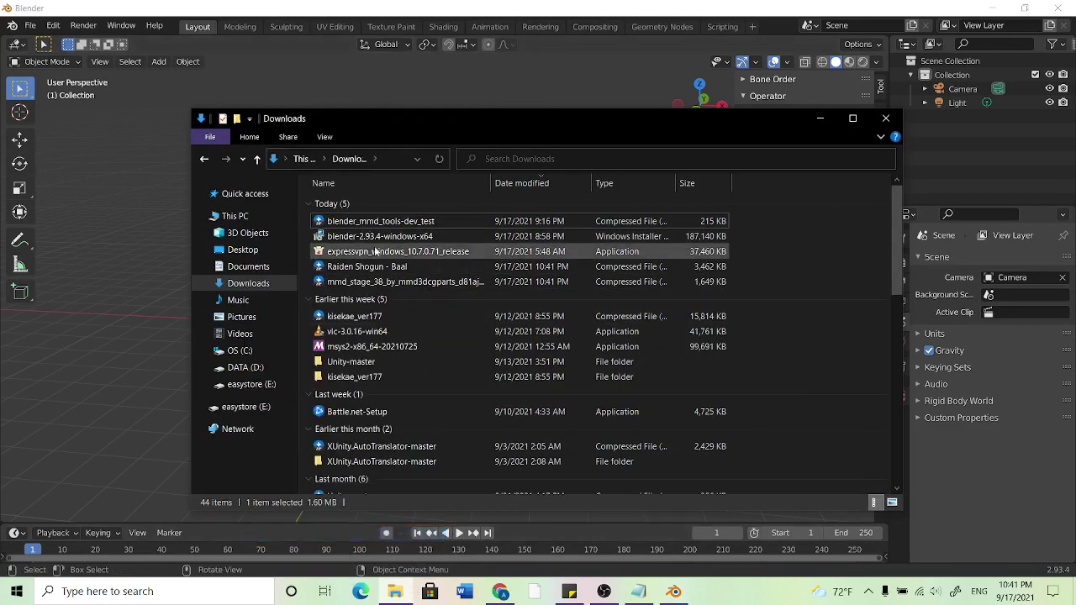
Step: Extract the Raiden Shogun - Baal and stage zips together with 7-Zip into Downloads
click(371, 267)
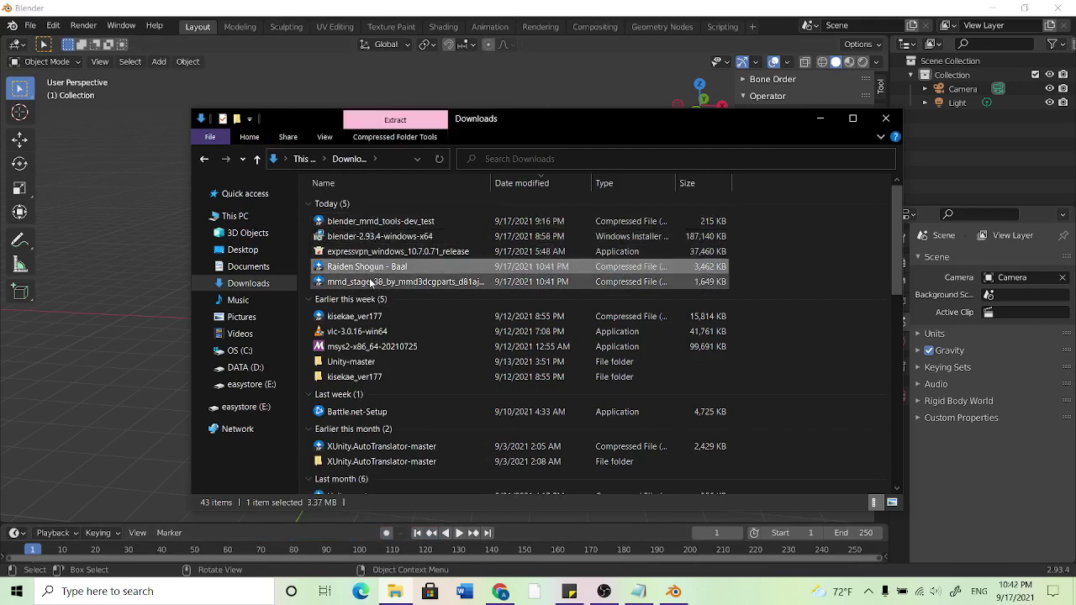
ctrl+click(370, 283)
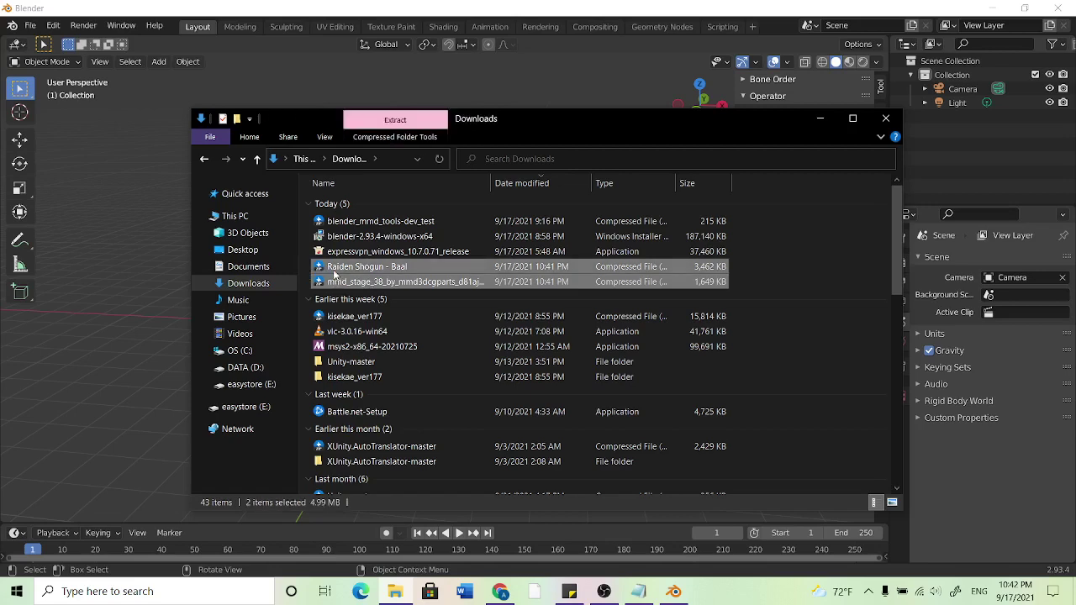
click(337, 254)
click(346, 268)
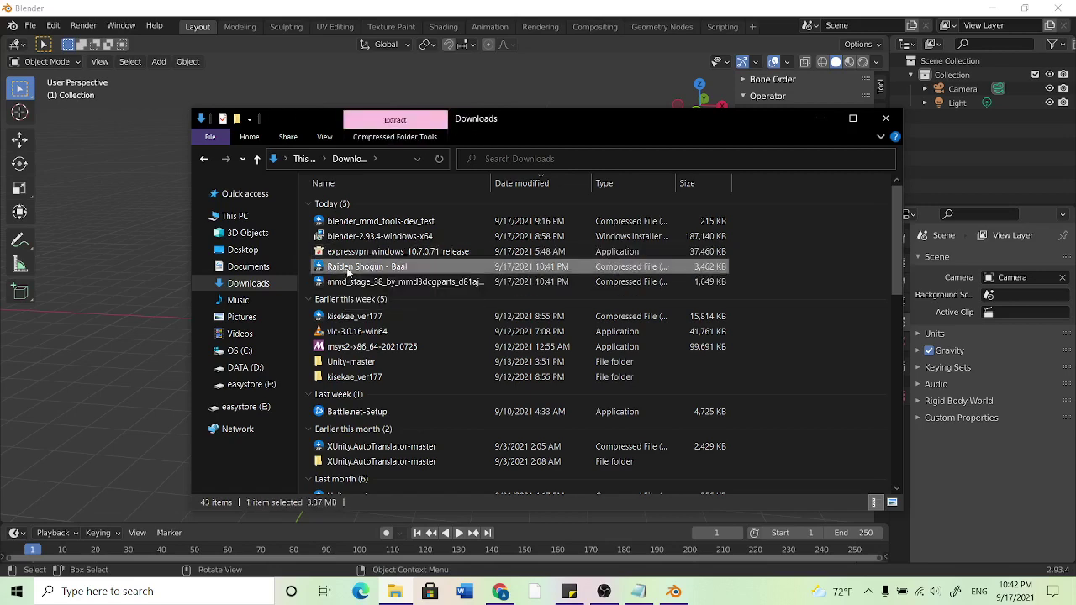
ctrl+click(394, 283)
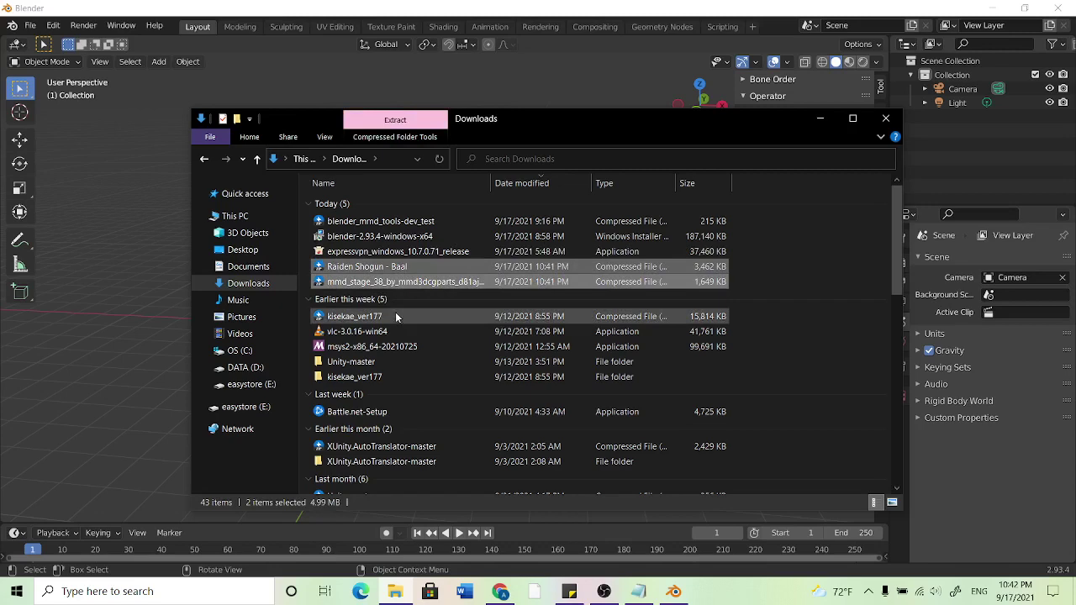
right_click(372, 269)
mouse_move(317, 213)
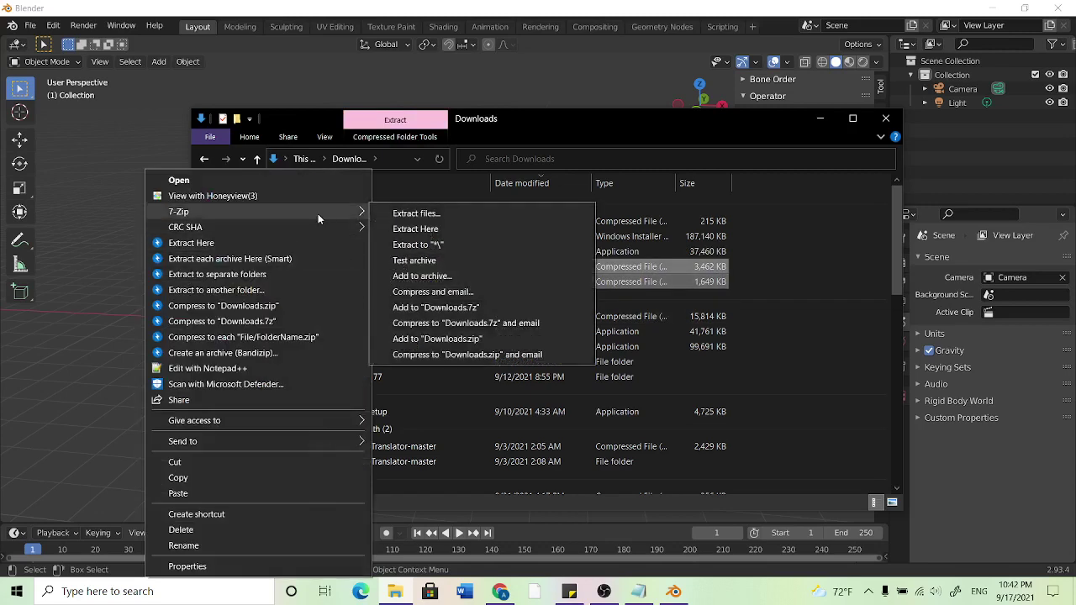
click(416, 214)
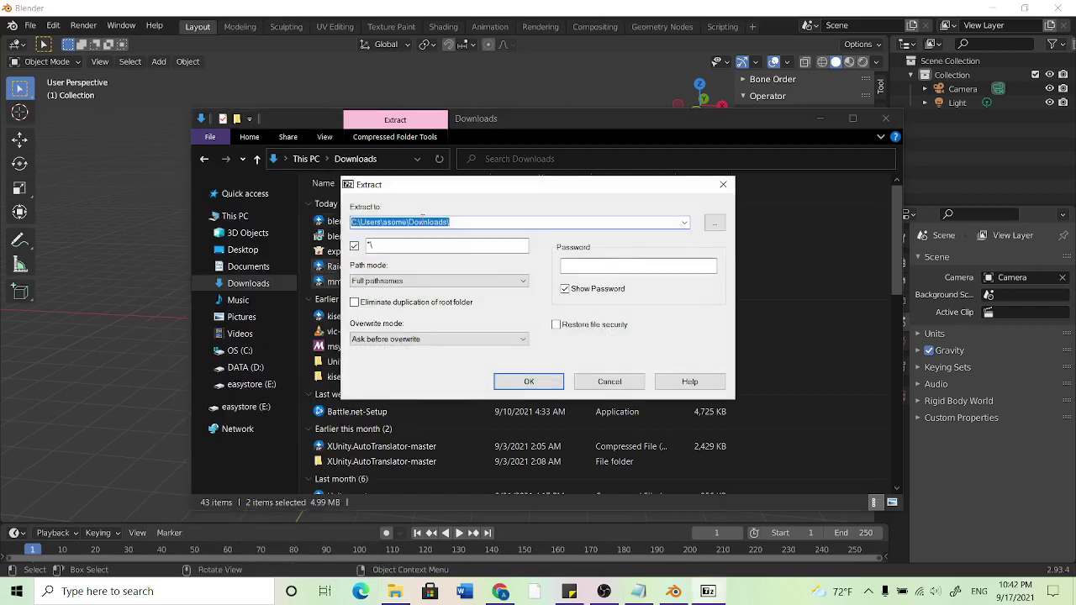
click(538, 381)
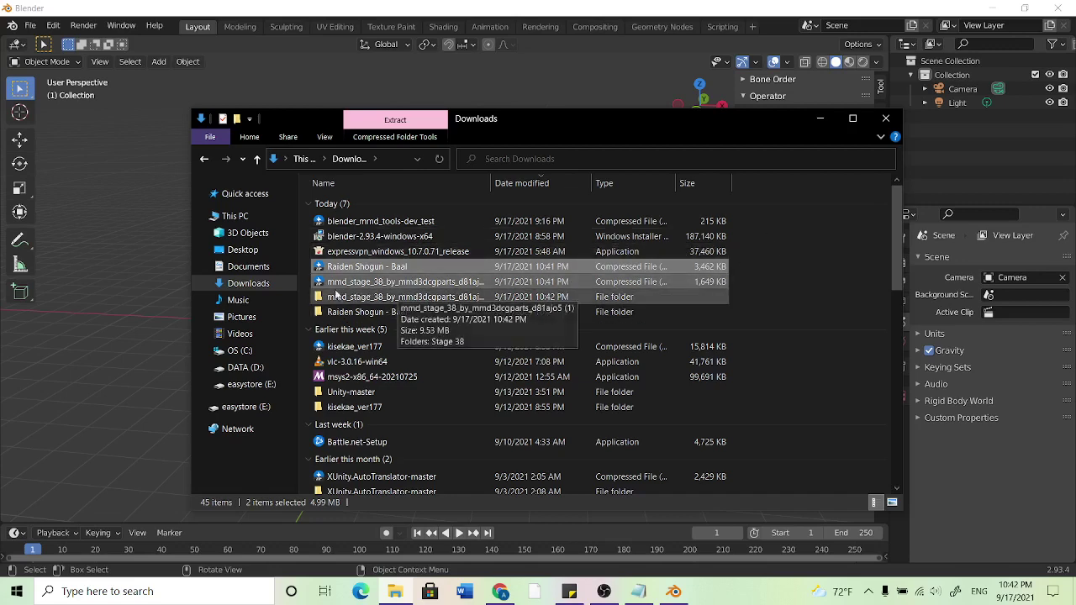
click(307, 238)
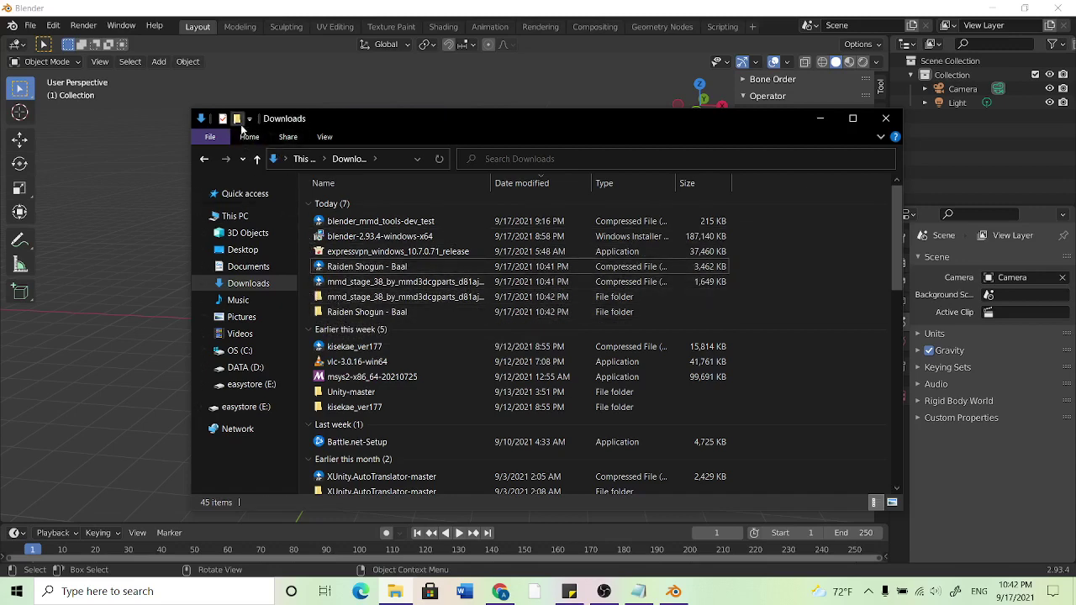
Step: Cut the extracted Raiden Shogun - Baal and mmd_stage_38 folders
drag(336, 298, 342, 313)
right_click(342, 314)
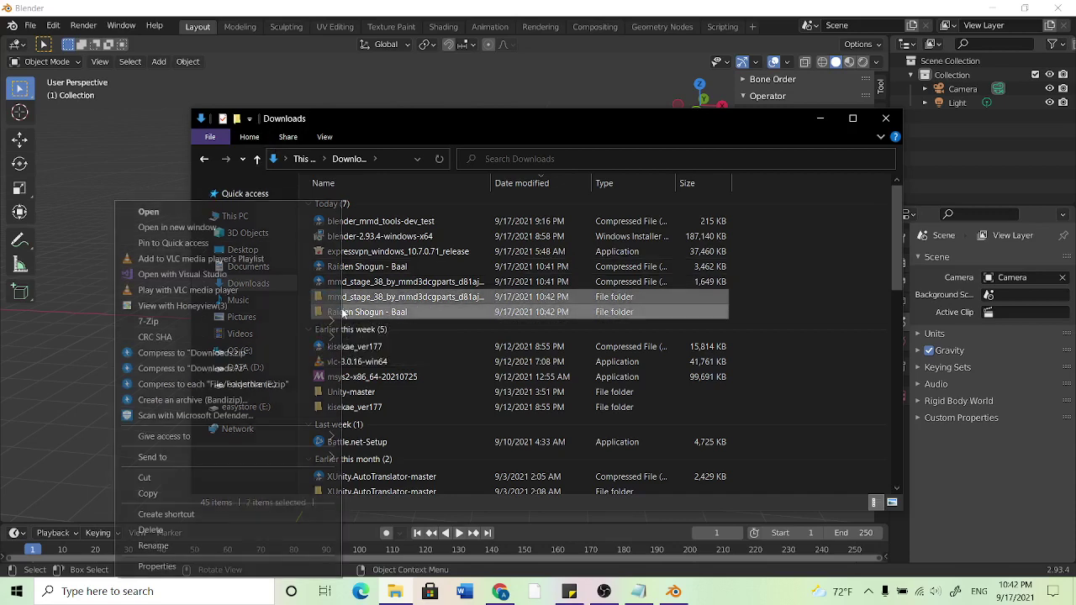
click(179, 478)
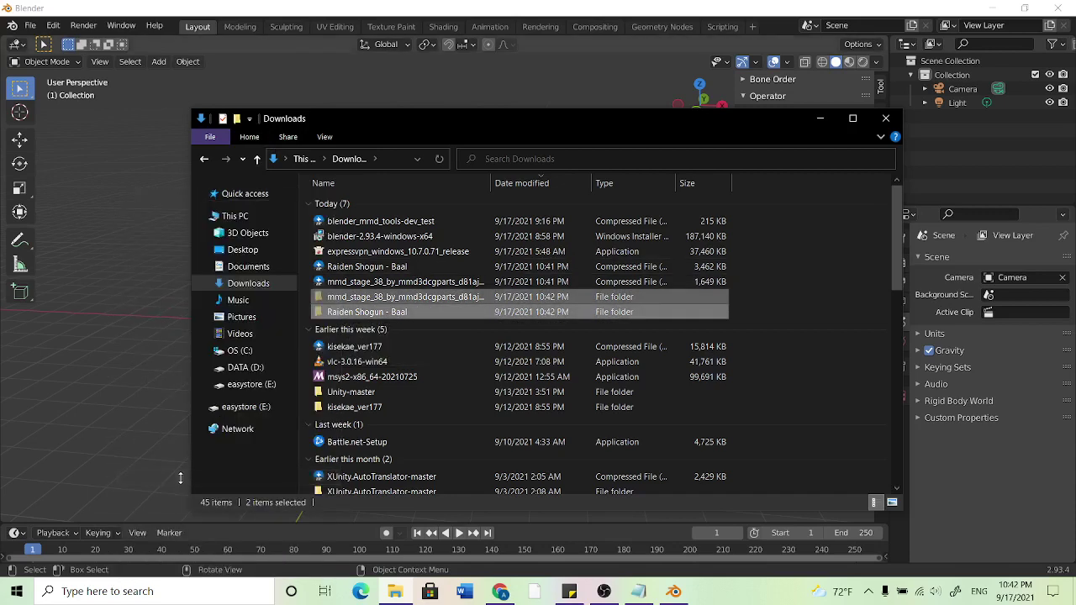
Step: Create a new folder named 'test' inside E:\Blender saves
click(246, 384)
double_click(383, 247)
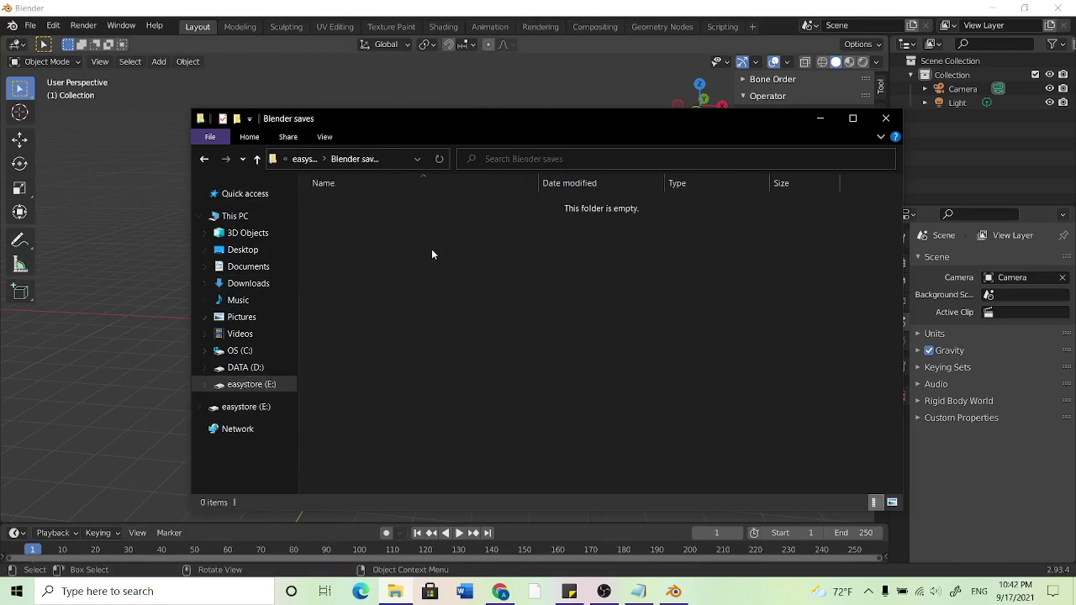
click(237, 119)
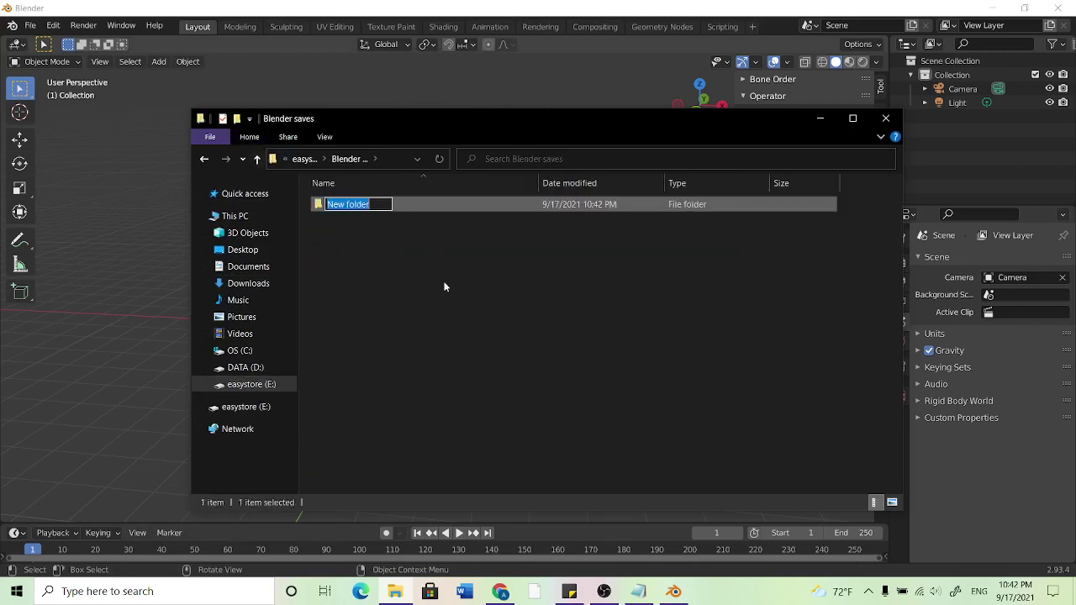
text(test)
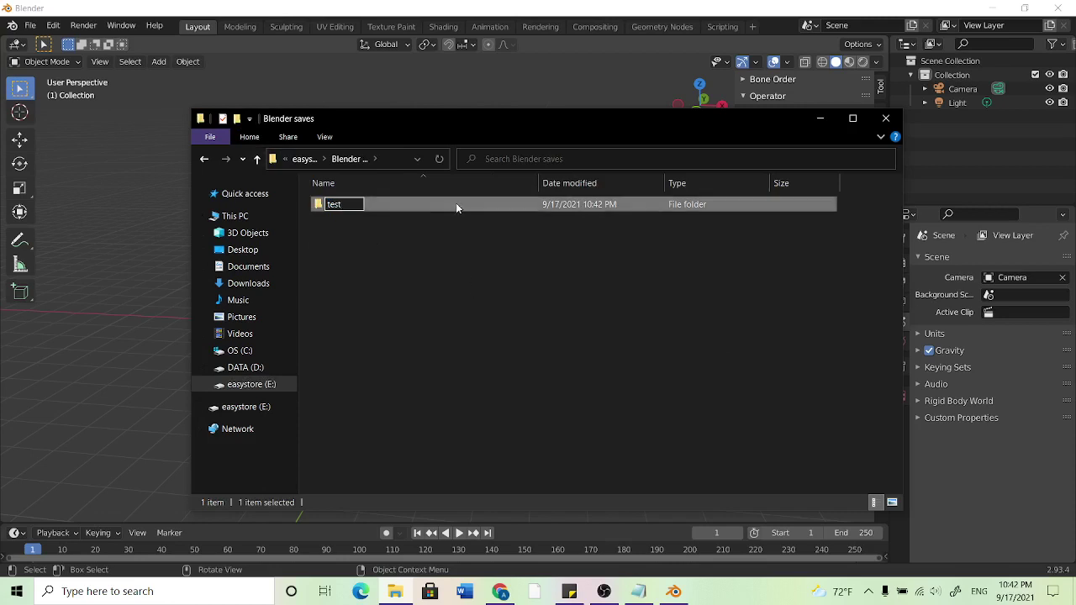
key(Return)
Step: Paste both folders into the test folder and clear the selection
double_click(480, 210)
right_click(307, 248)
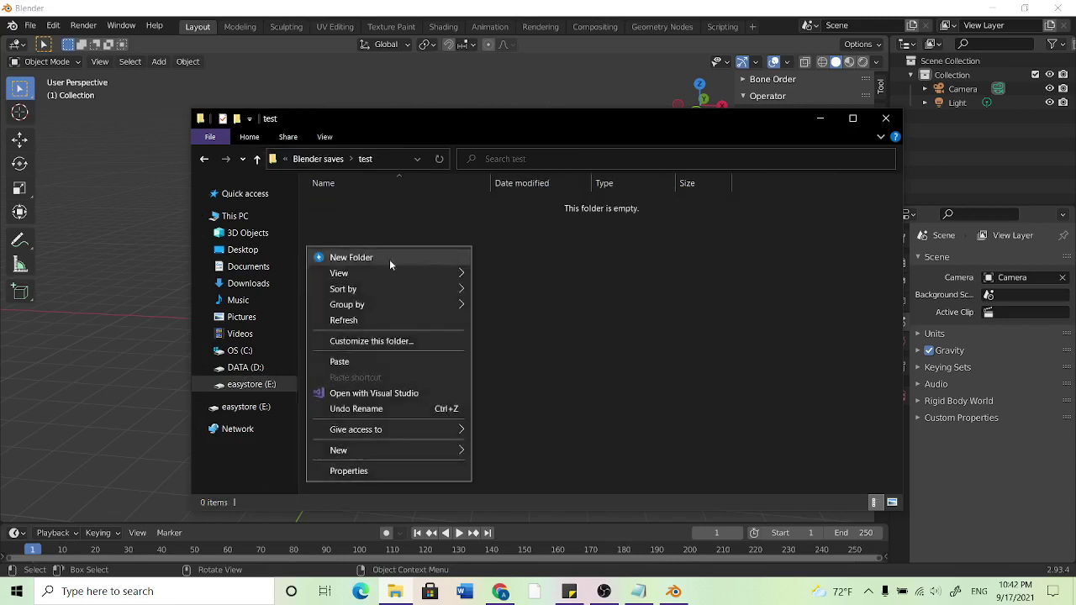
click(339, 361)
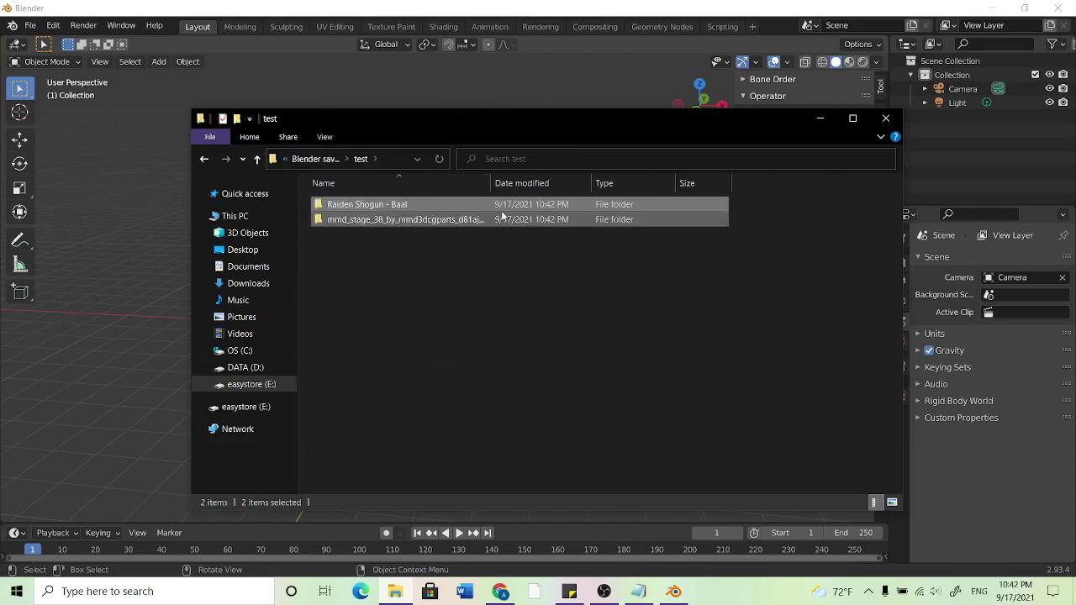
click(421, 312)
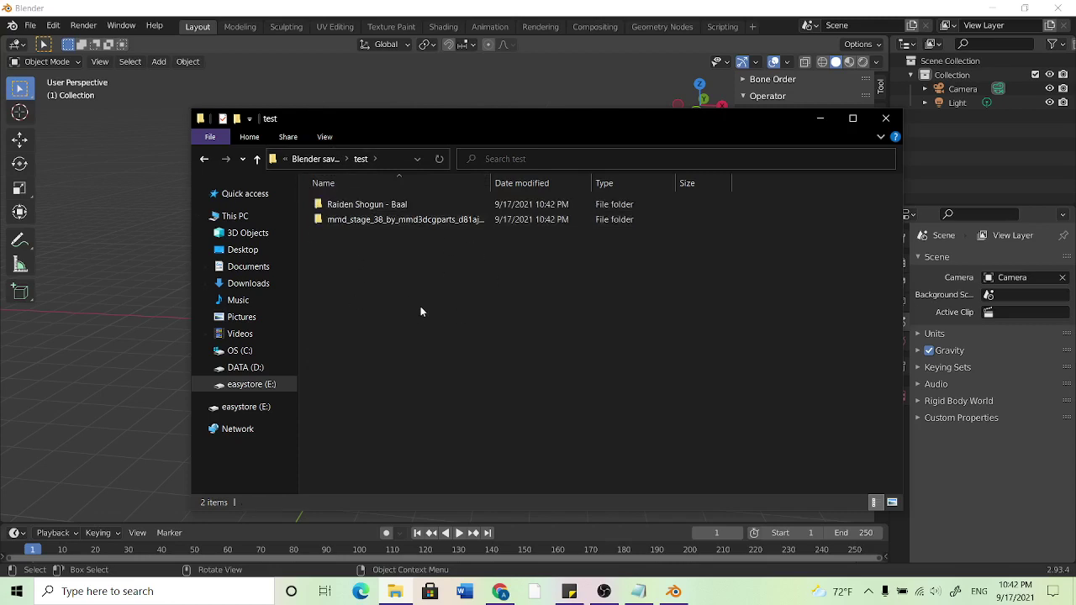
Step: Close Explorer and import Raiden.pmx from E:\Blender saves\test\Raiden Shogun - Baal via MMD Model Import
click(885, 118)
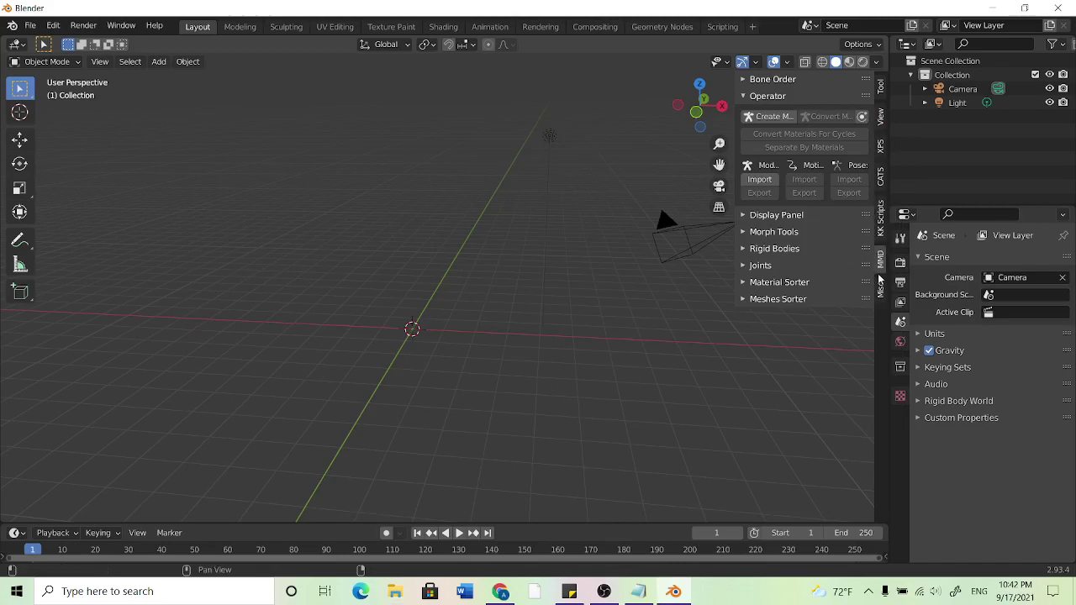
click(762, 180)
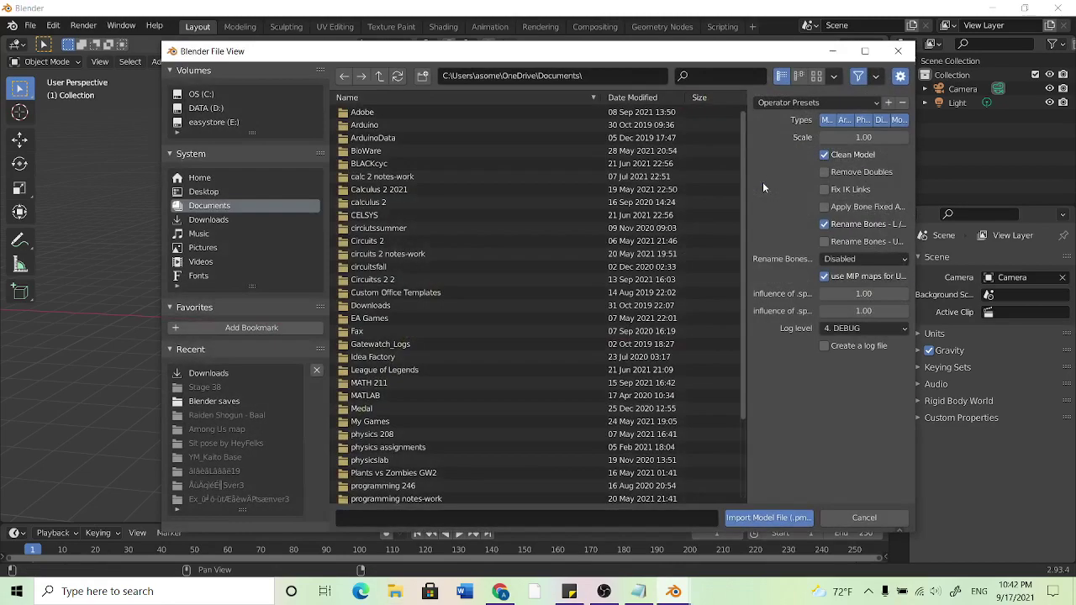
click(217, 123)
click(371, 150)
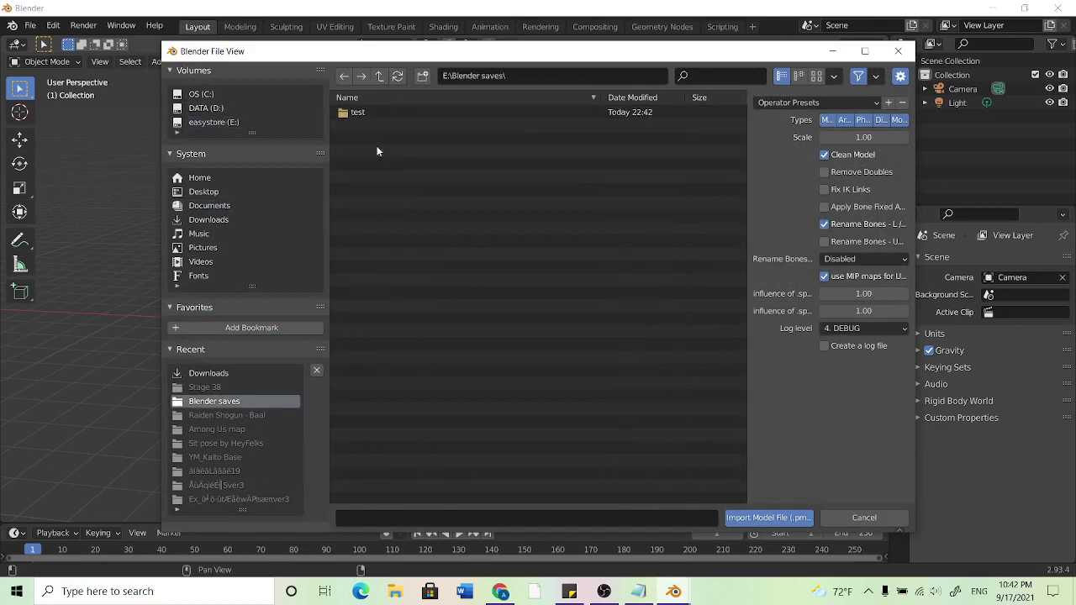
click(376, 113)
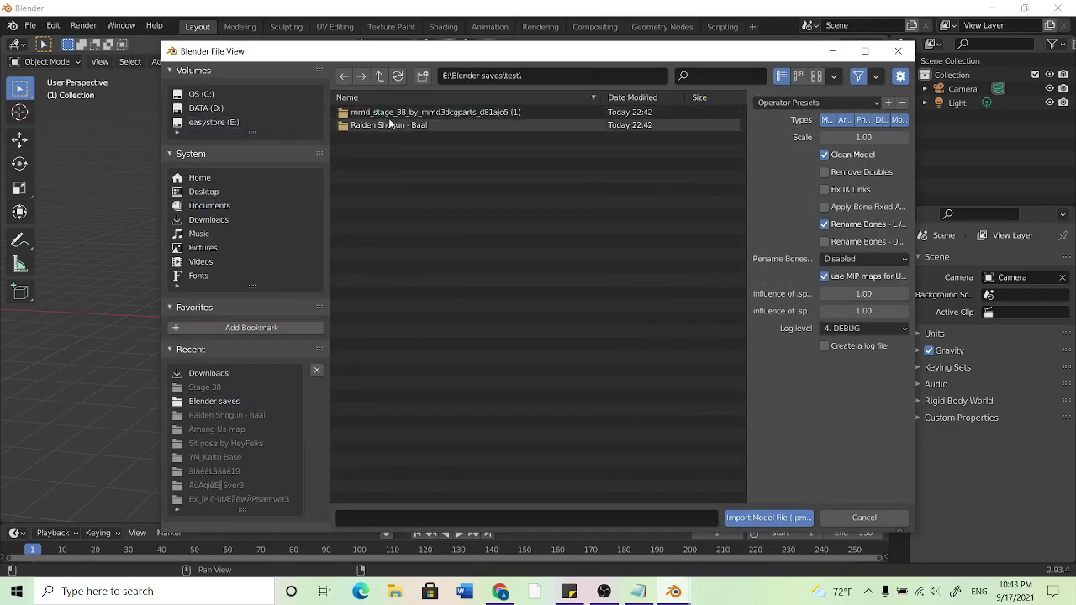
click(399, 124)
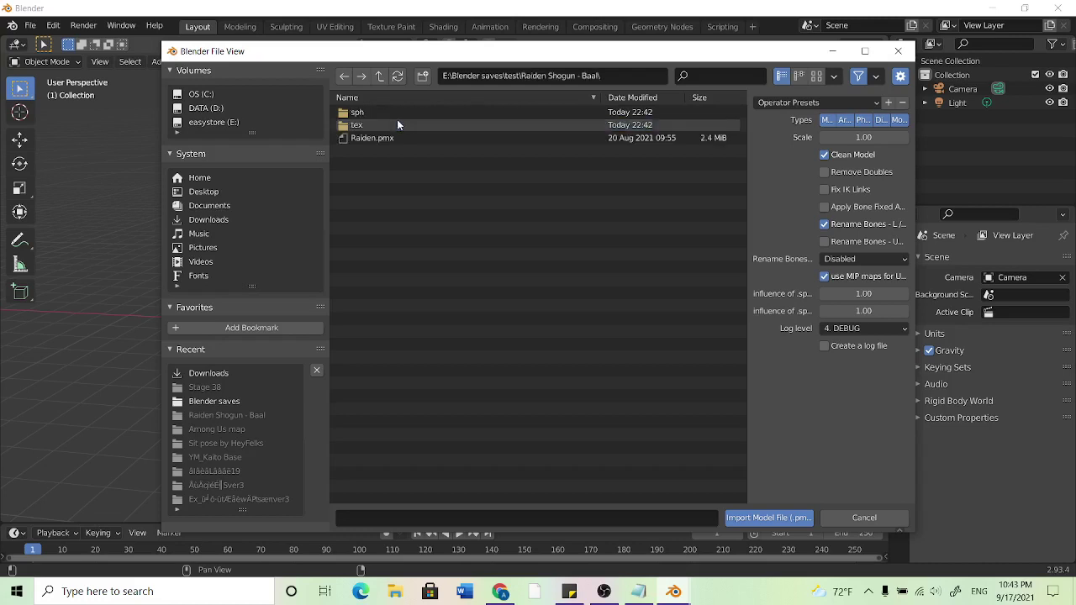
click(380, 76)
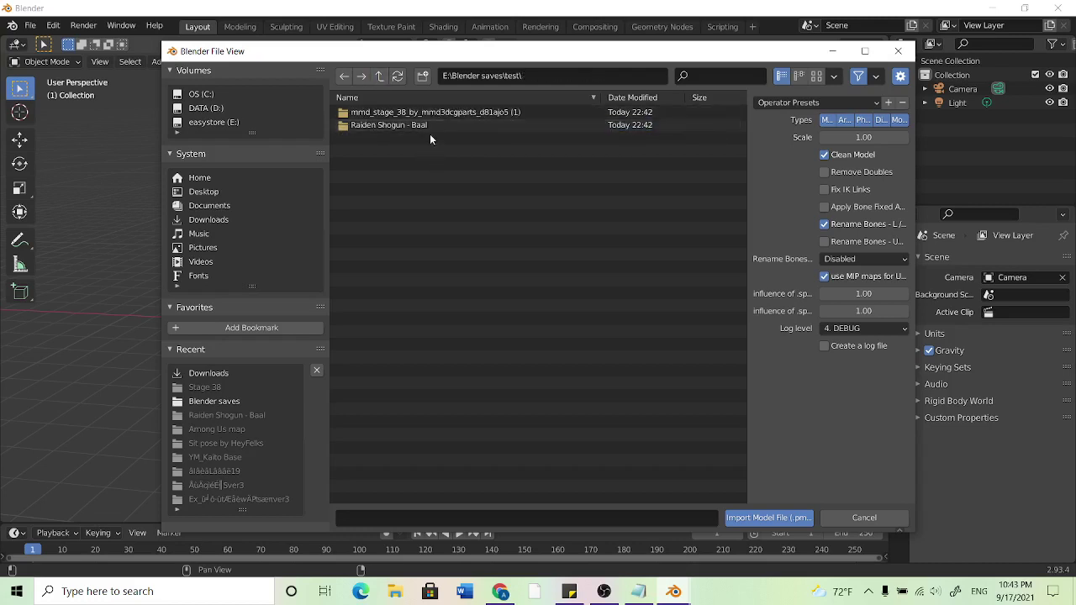
click(429, 125)
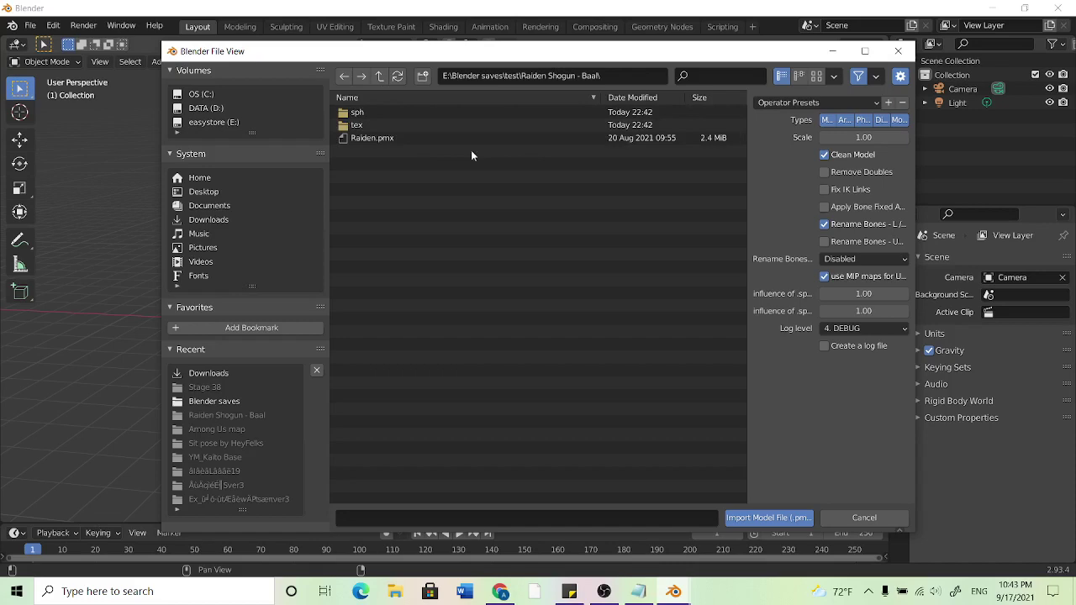
click(439, 139)
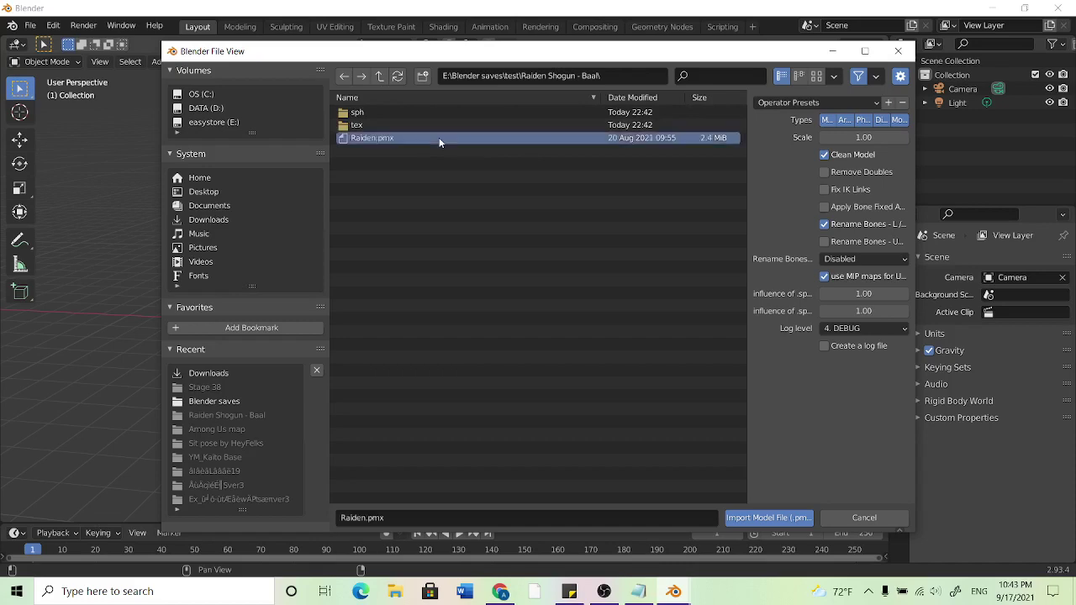
click(766, 517)
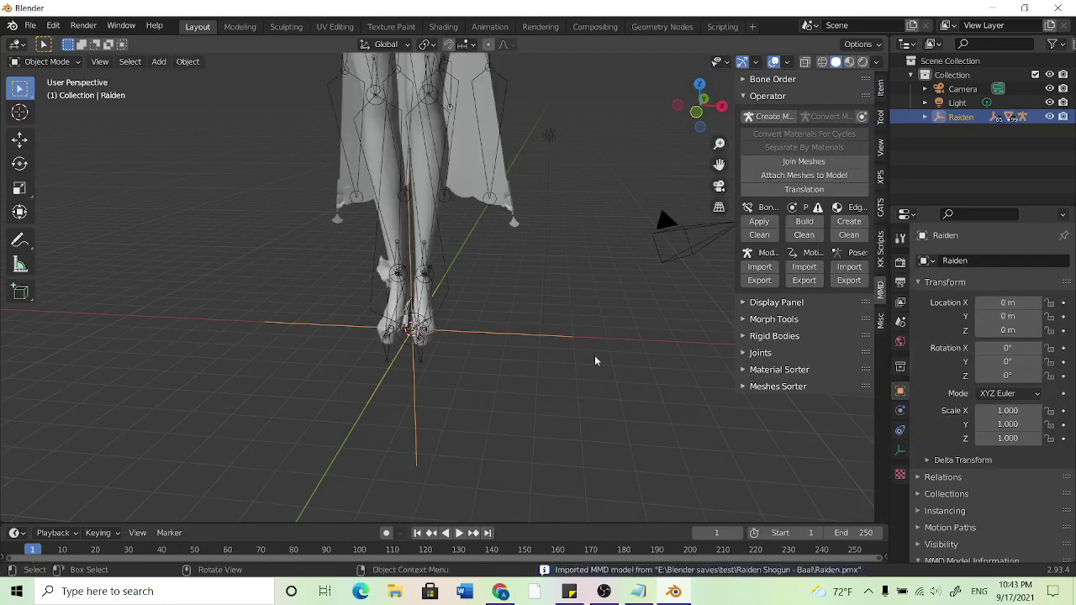
Step: Frame the full Raiden model and switch the viewport to Material Preview shading
scroll(556, 346, down, 3)
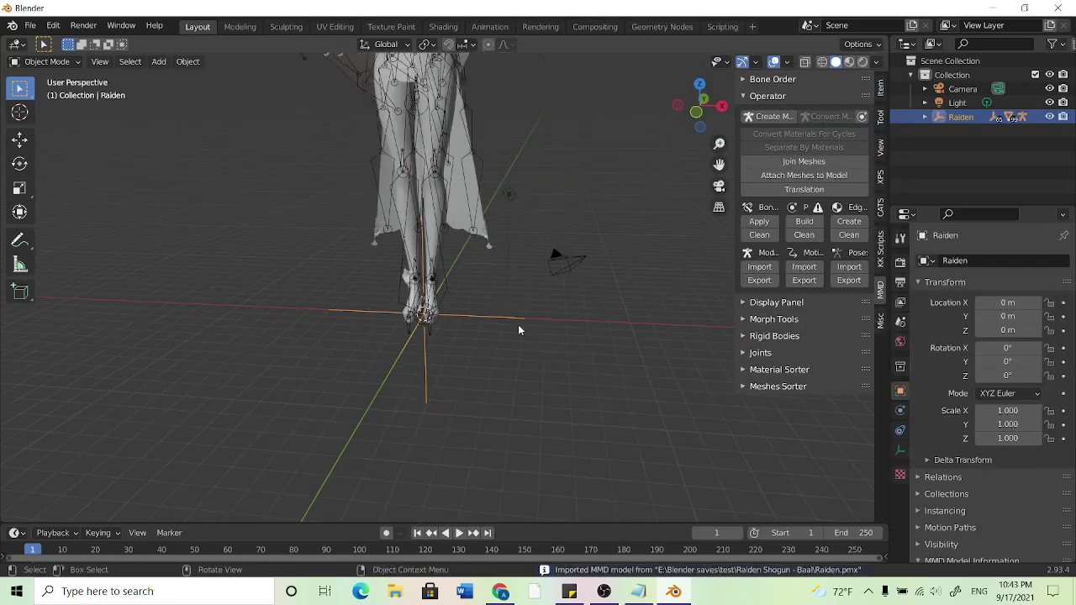
shift+middle_drag(518, 94, 548, 292)
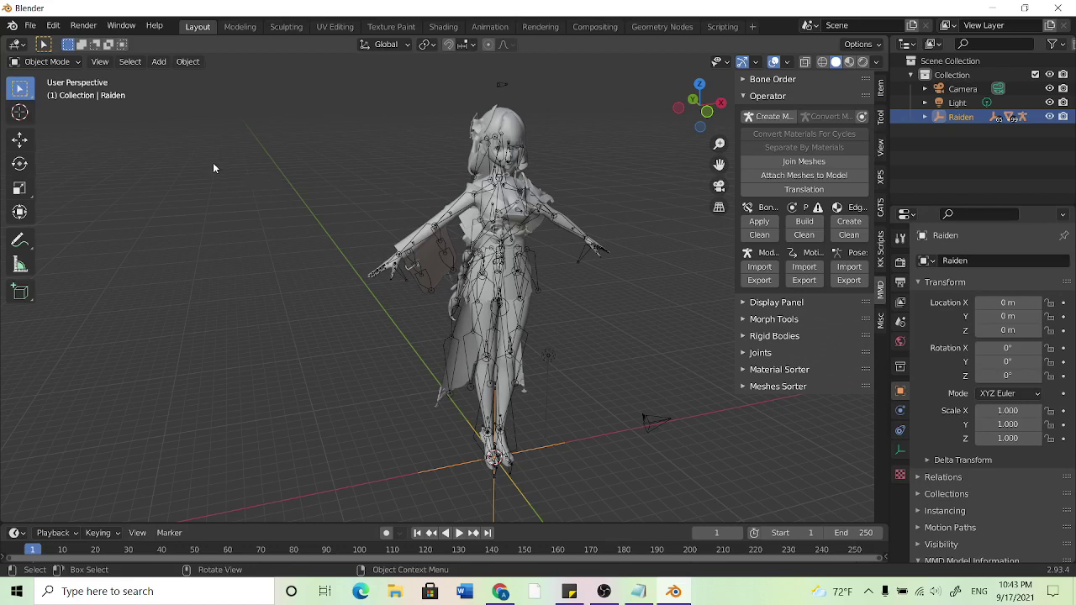
key(z)
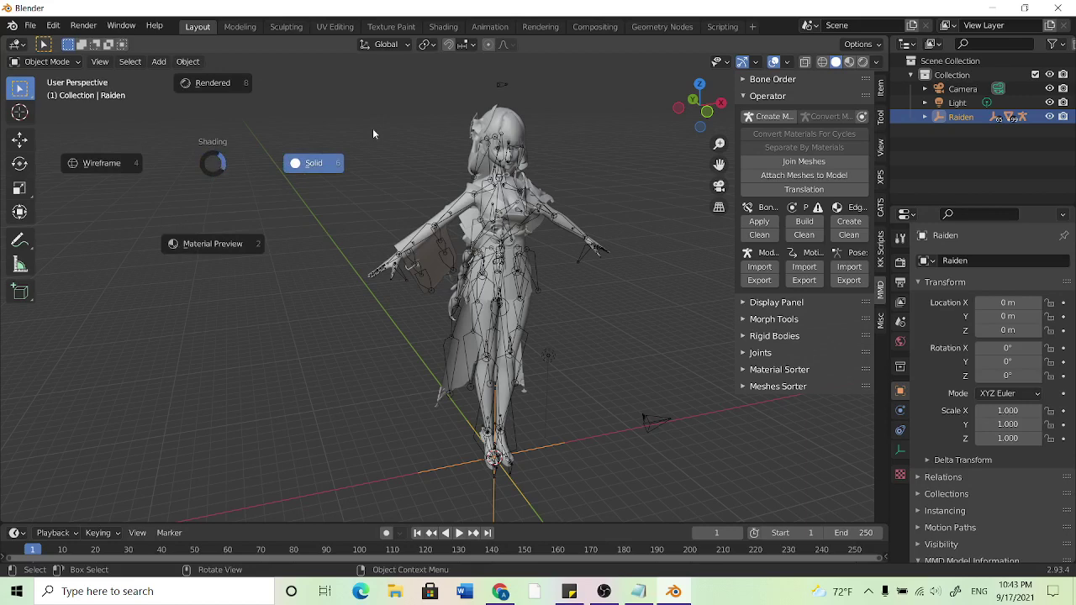
click(240, 263)
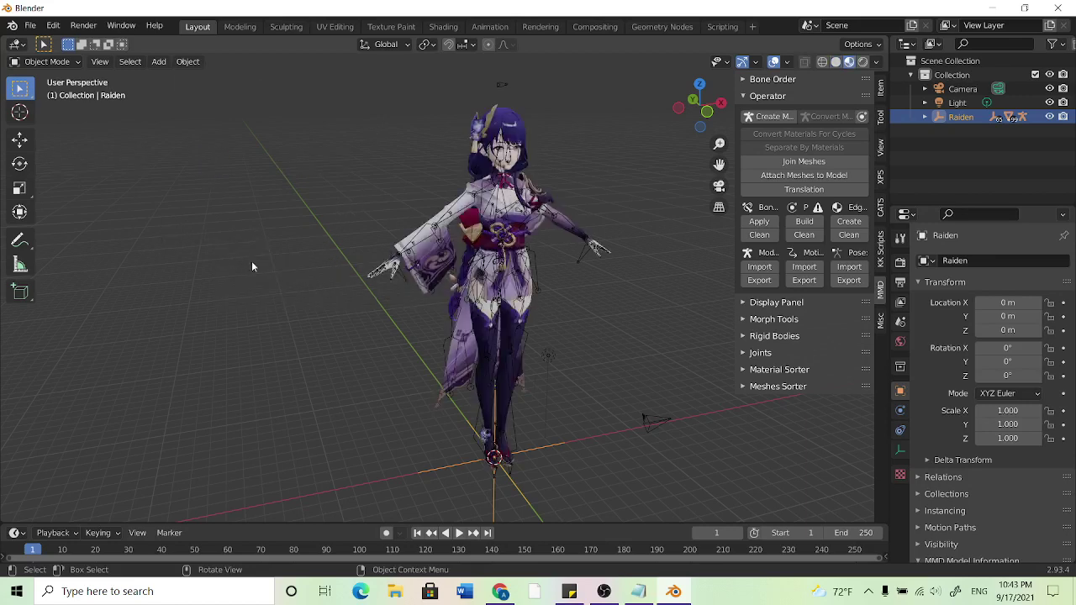
mouse_move(537, 236)
middle_down()
mouse_move(508, 219)
mouse_move(520, 234)
middle_up()
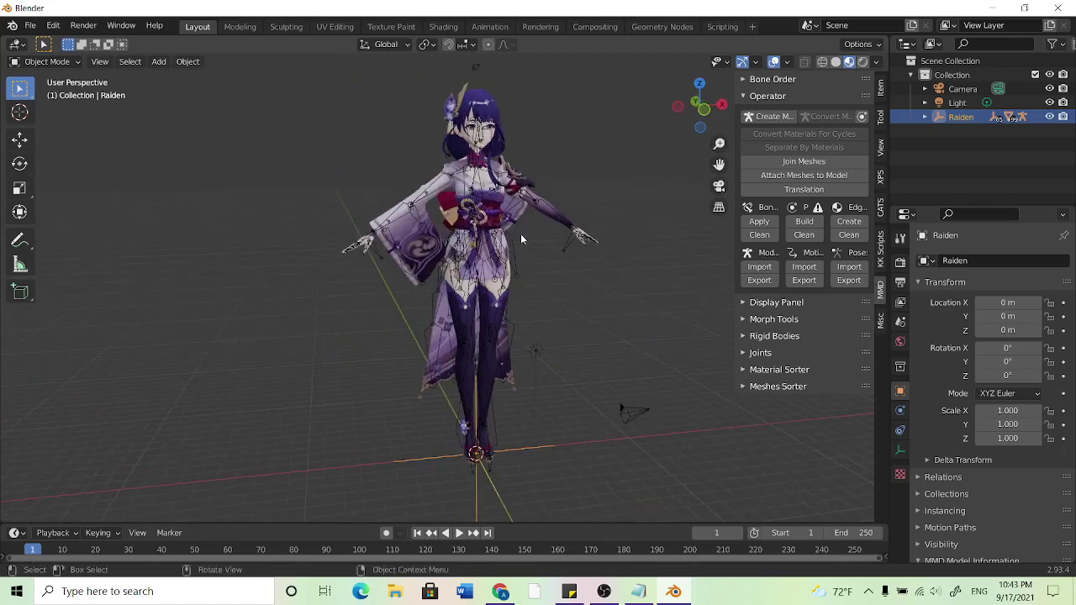
click(481, 139)
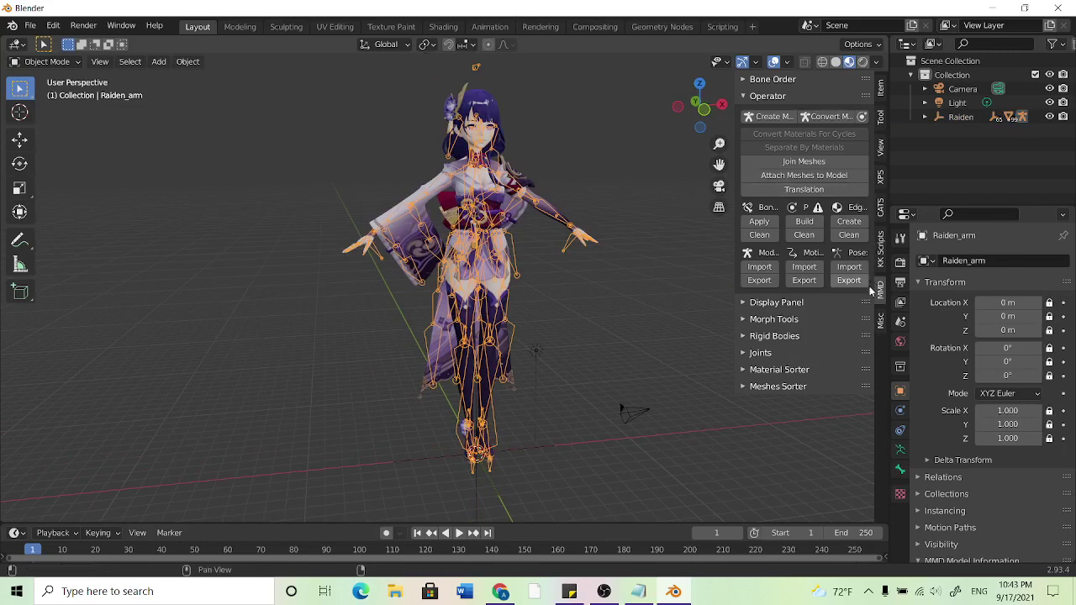
click(879, 326)
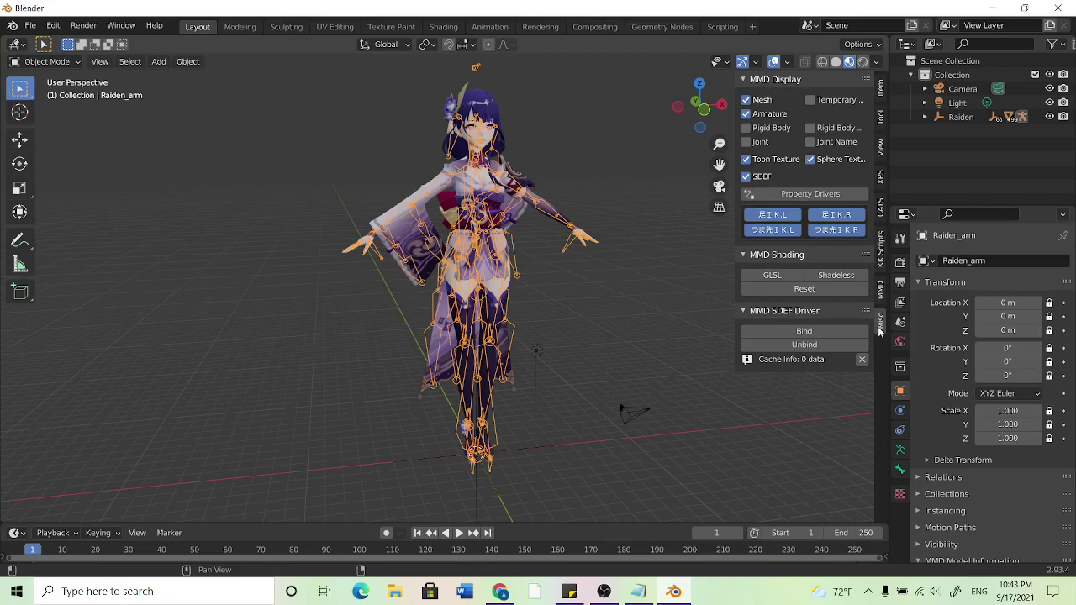
click(746, 115)
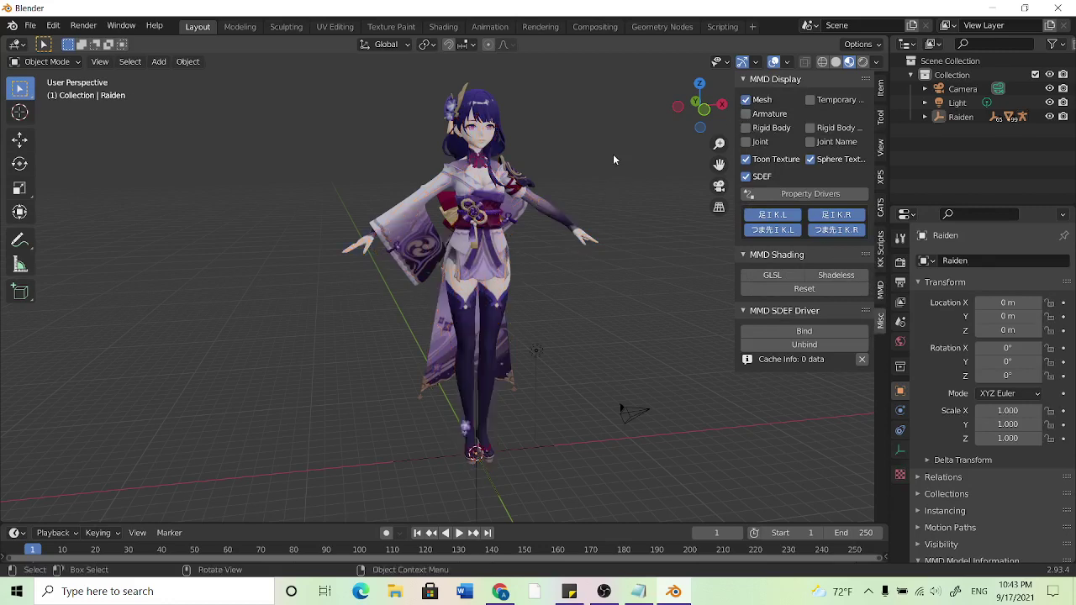
middle_drag(577, 168, 548, 190)
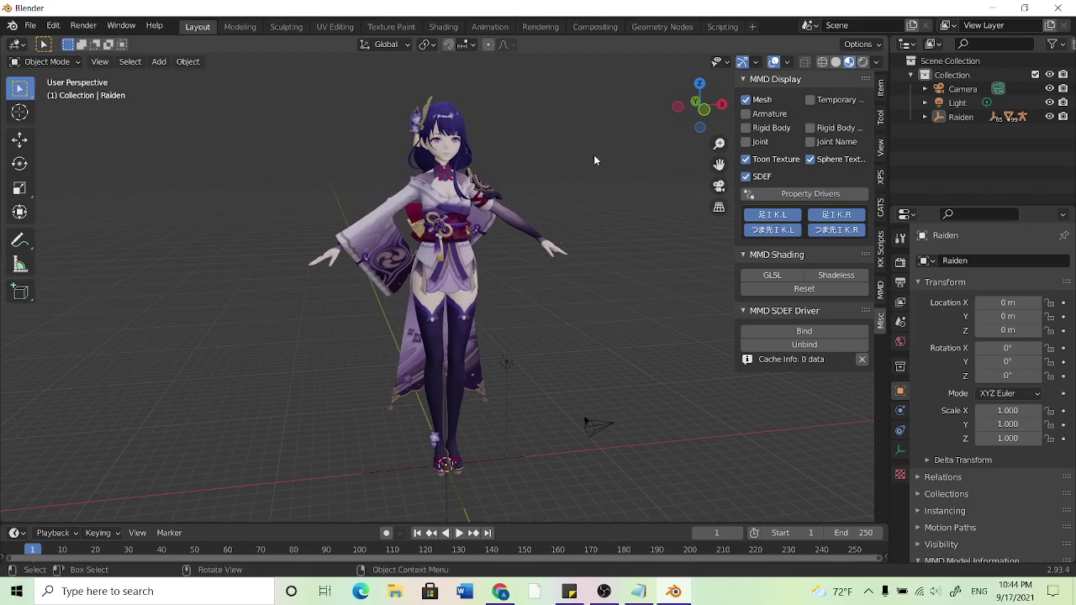
click(745, 160)
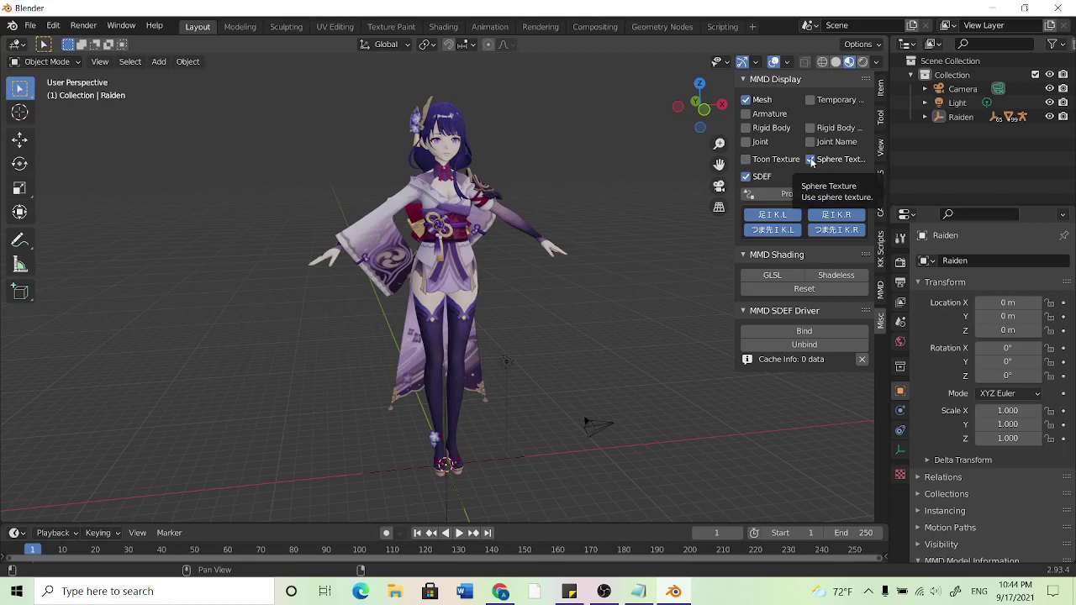
click(811, 160)
click(810, 160)
click(746, 160)
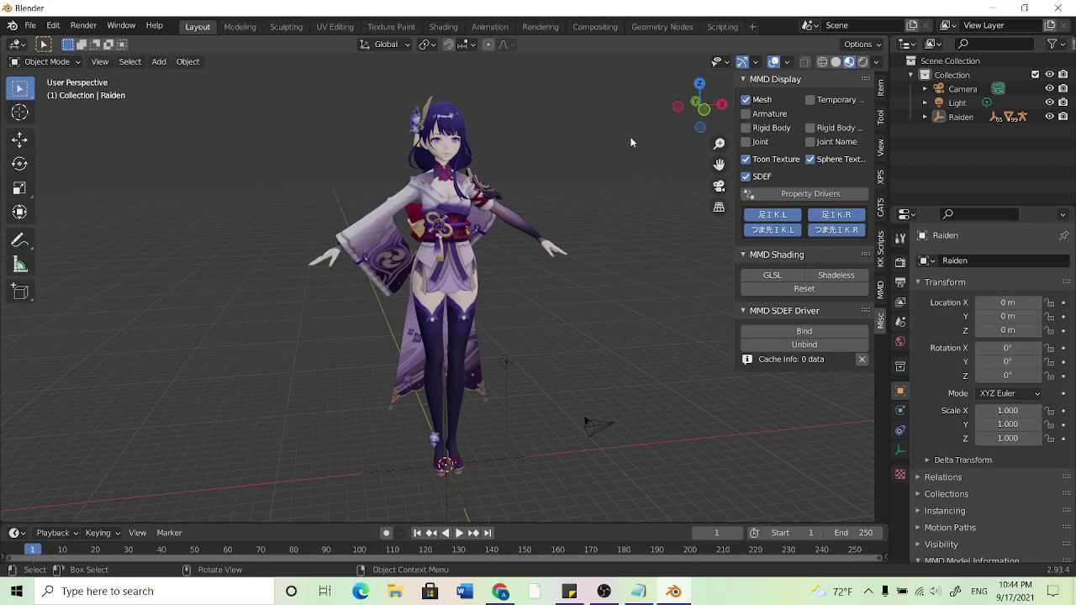
click(746, 113)
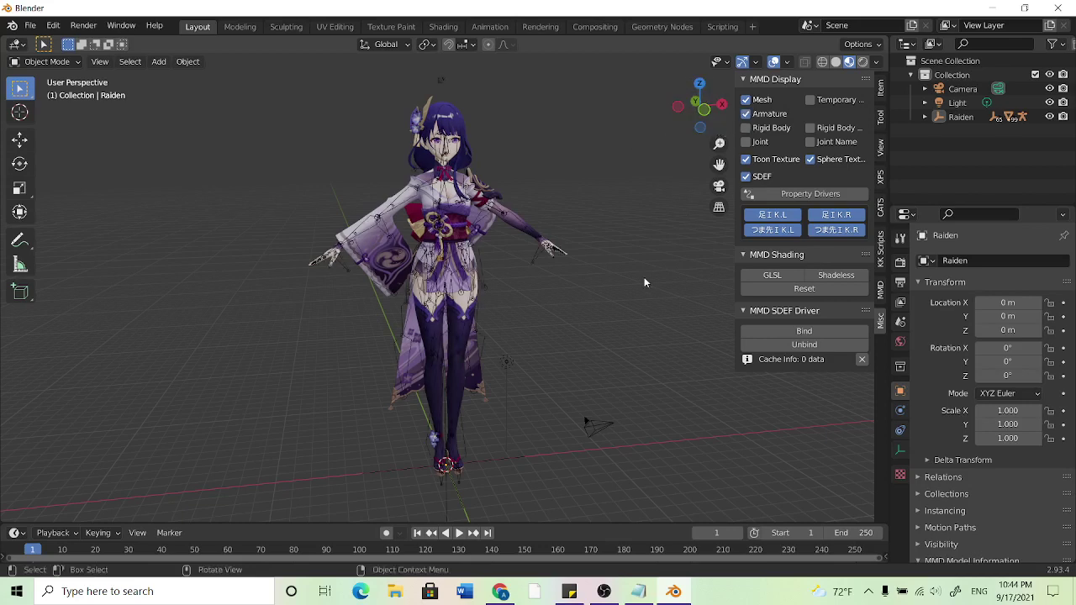
Step: Import Stage.pmd from test\mmd_stage_38\Stage 38 through MMD Model Import
click(880, 290)
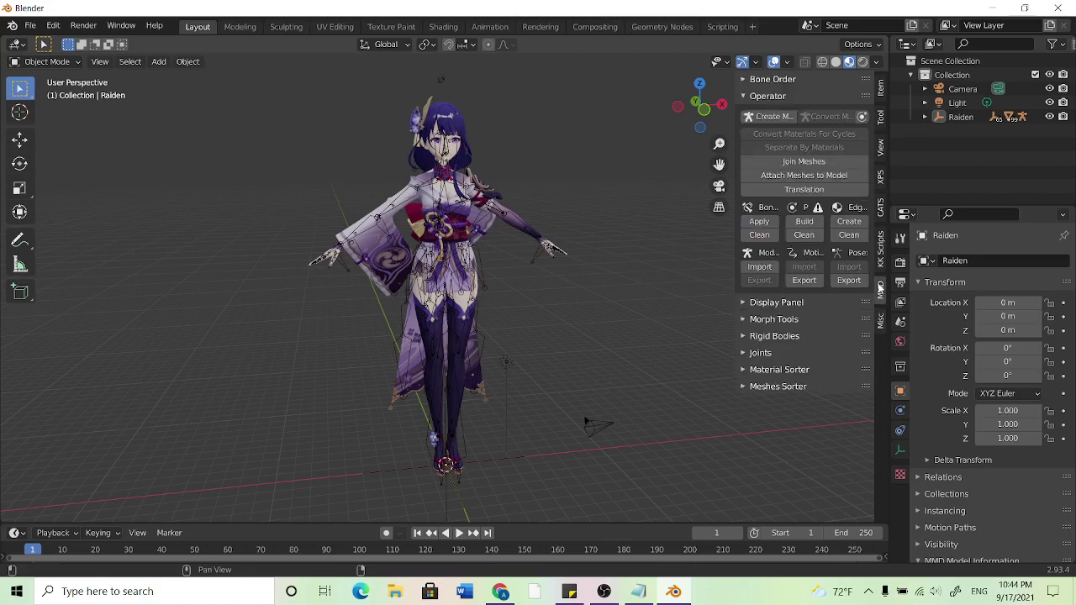
click(760, 267)
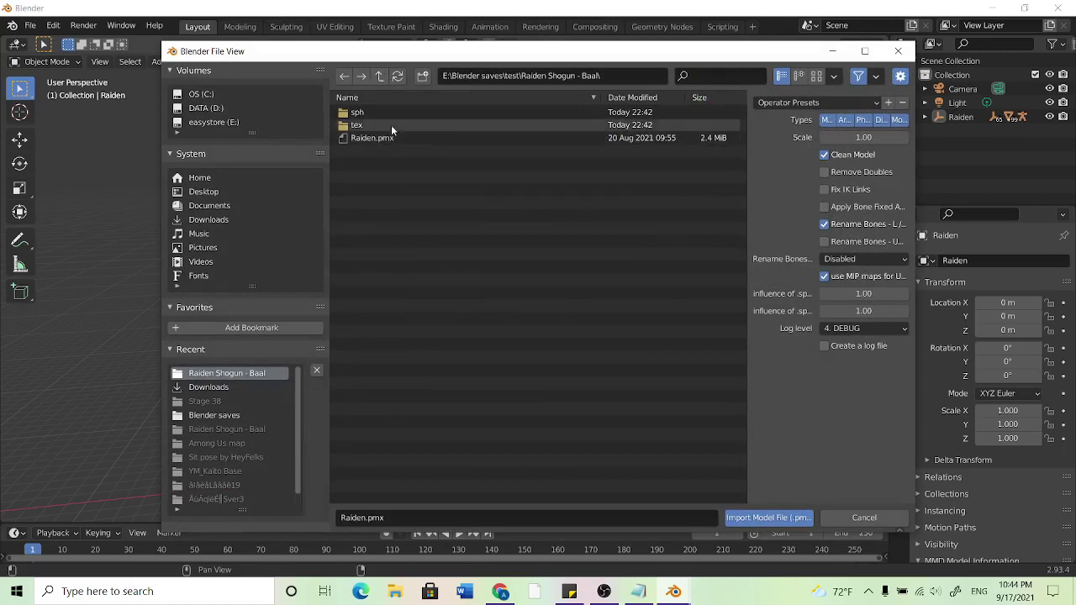
click(385, 75)
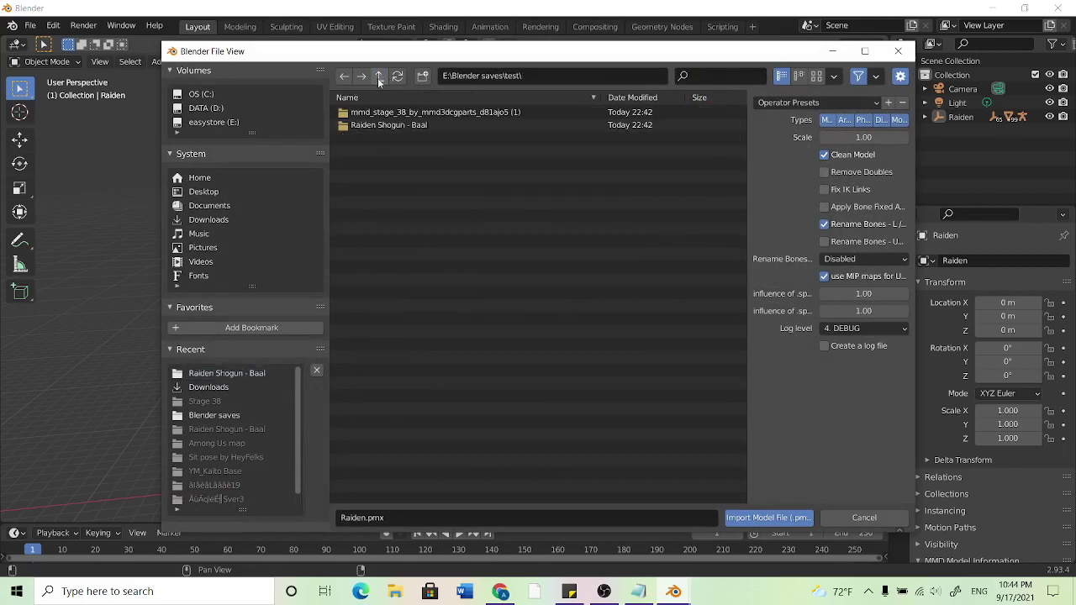
click(421, 116)
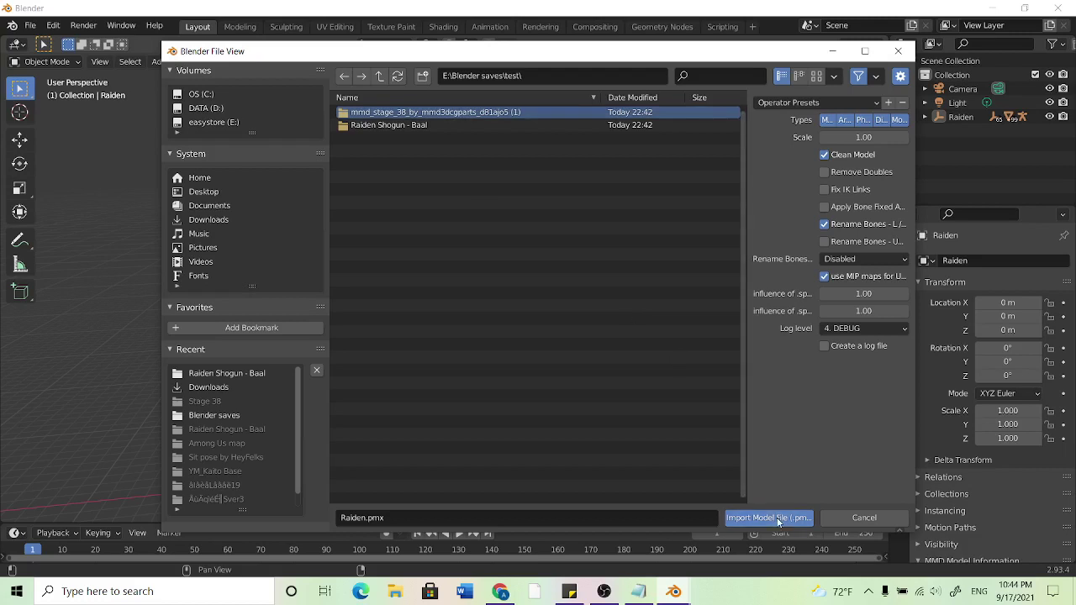
double_click(409, 111)
double_click(408, 111)
click(408, 112)
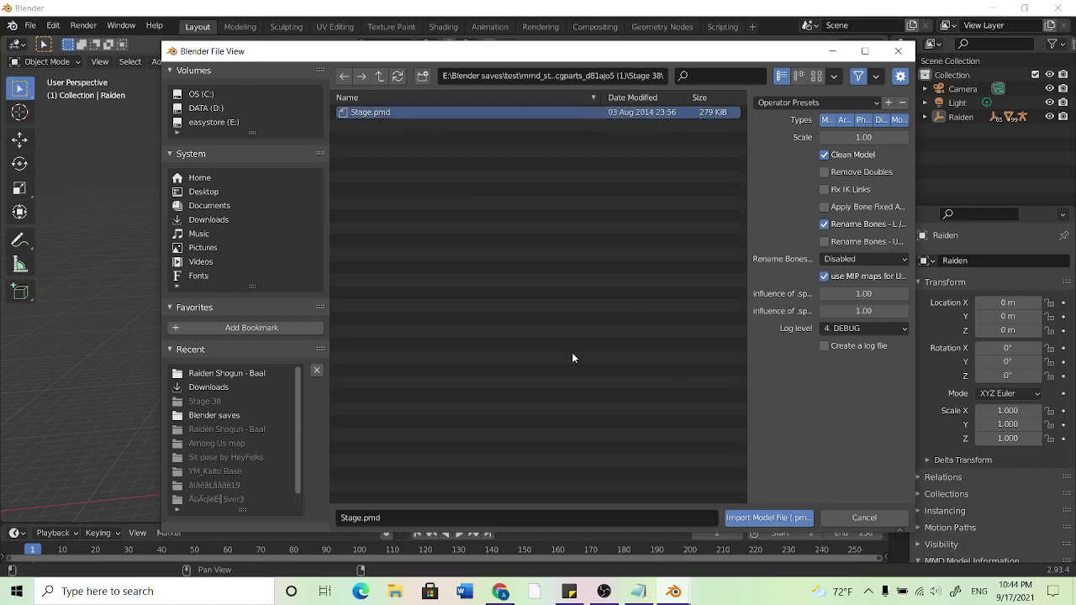
click(782, 519)
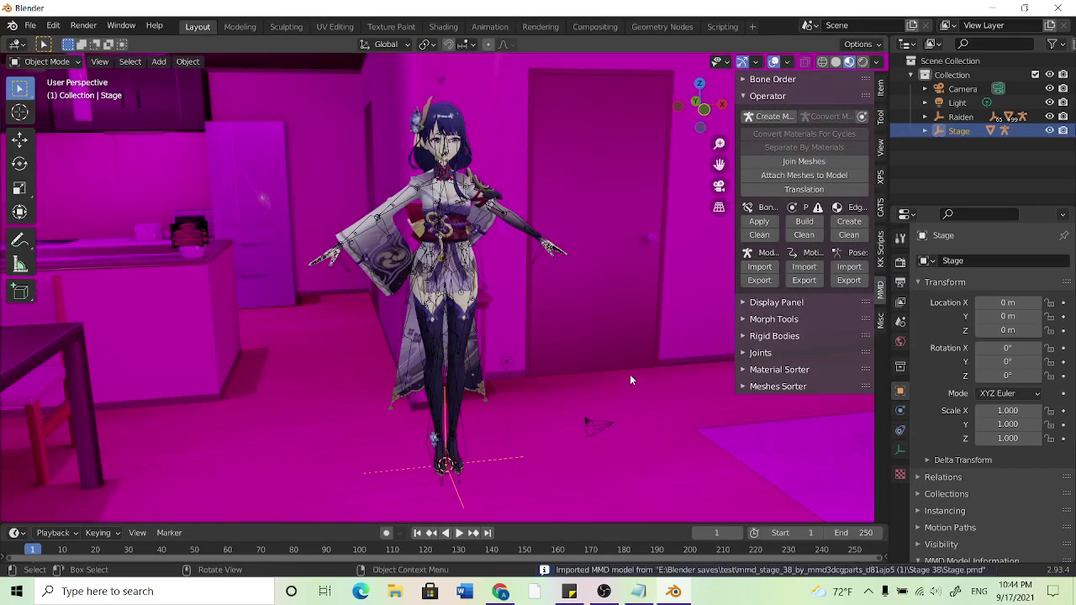
Step: Uncheck Toon Texture under MMD Display in the Misc tab, then deselect Stage
scroll(617, 370, down, 2)
middle_drag(405, 293, 382, 296)
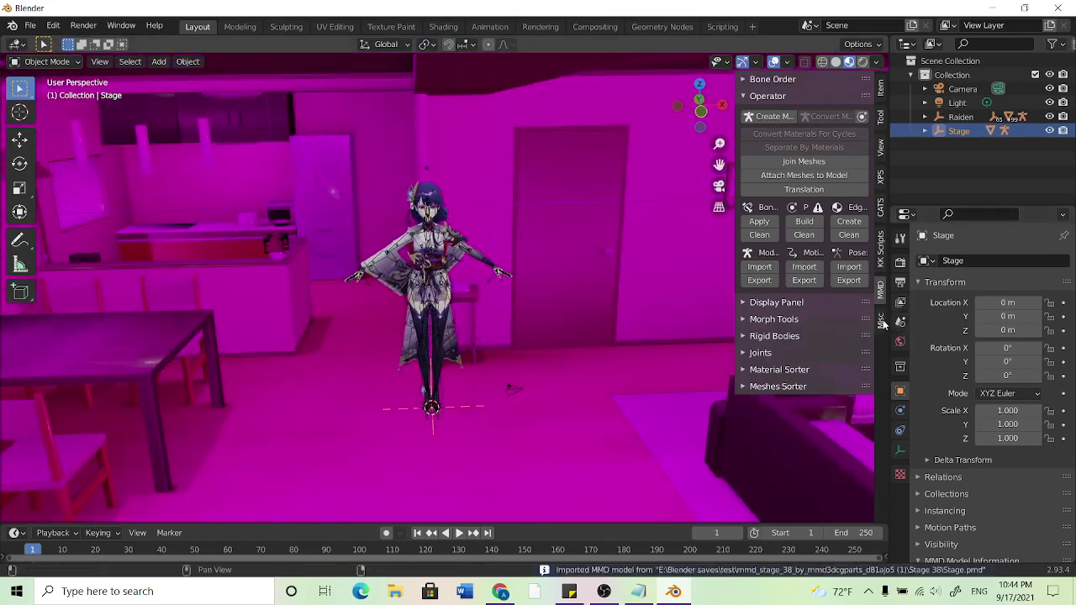
click(881, 324)
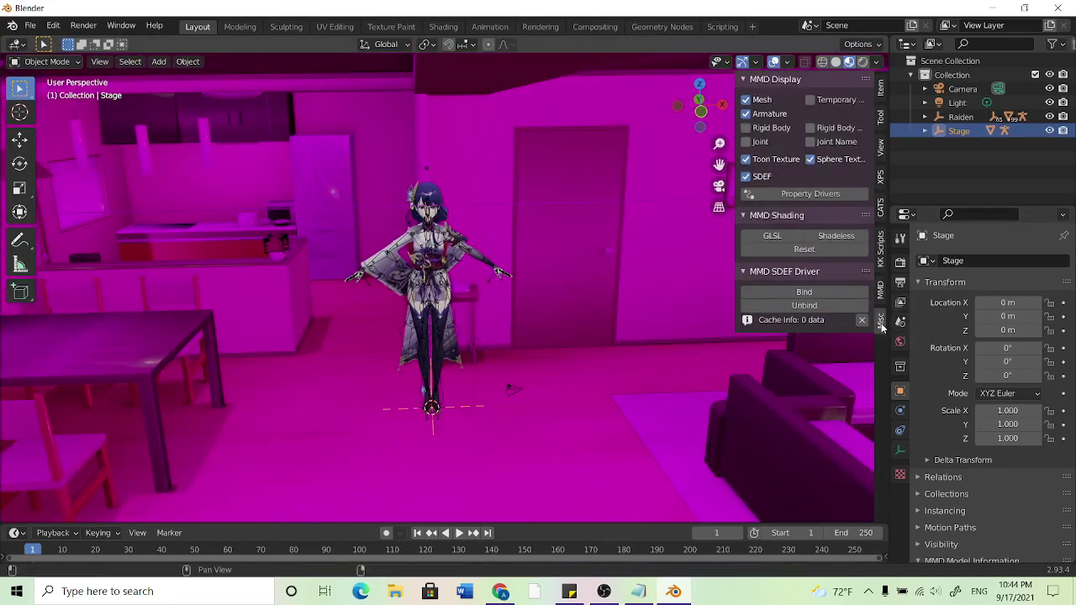
click(746, 158)
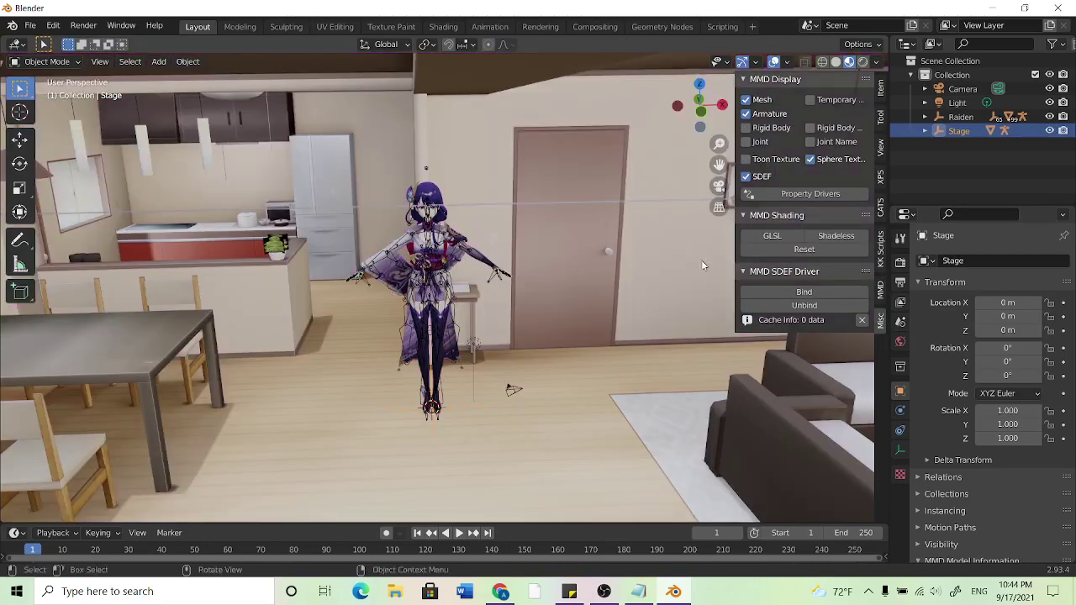
mouse_move(415, 344)
middle_down()
mouse_move(285, 325)
mouse_move(423, 321)
mouse_move(294, 326)
mouse_move(420, 336)
mouse_move(407, 335)
middle_up()
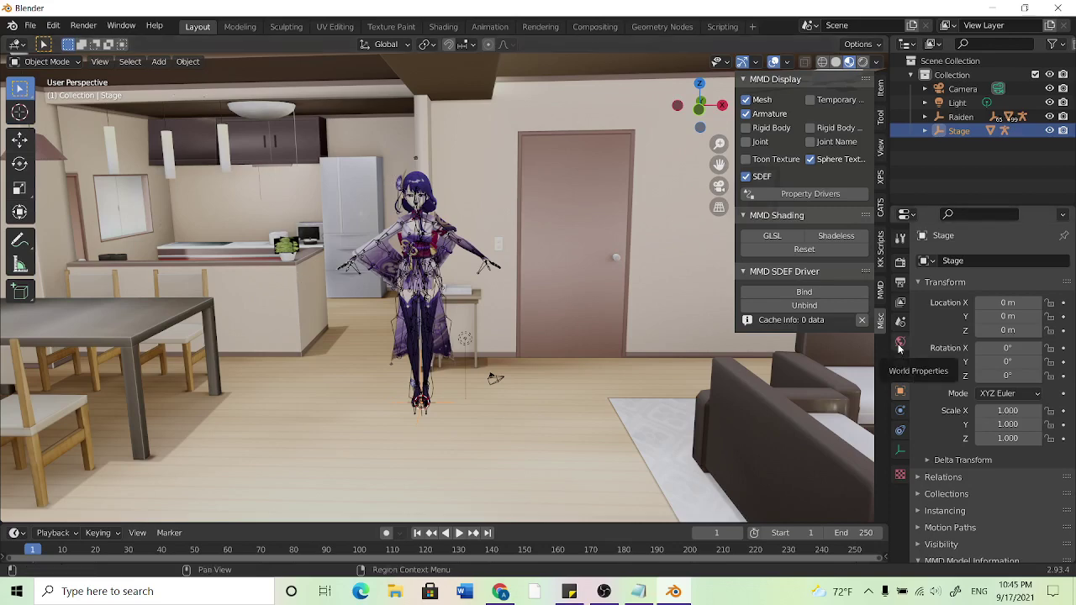
click(952, 190)
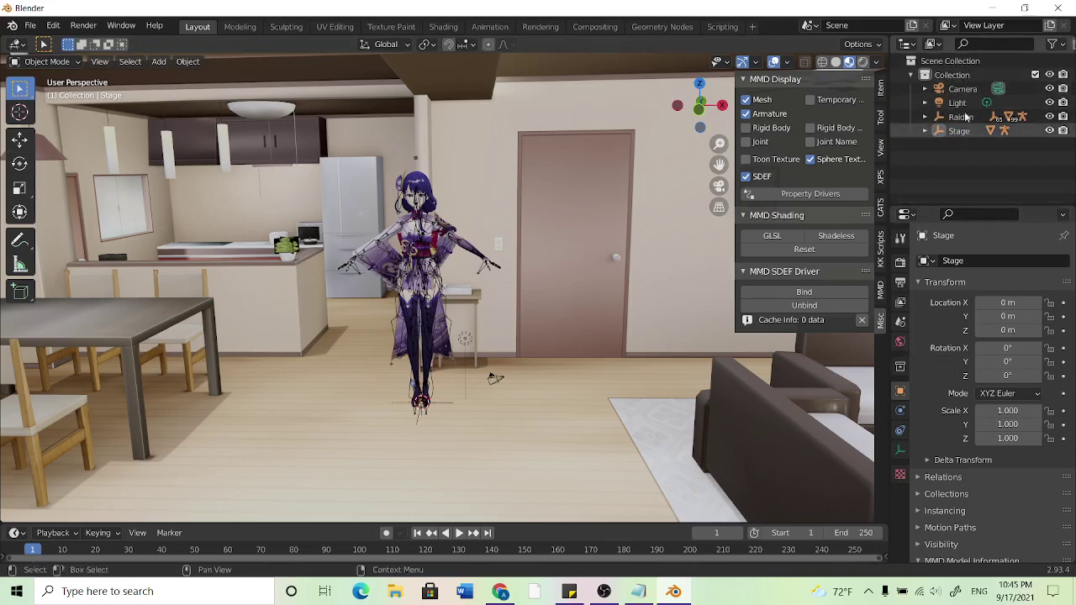
Step: Browse the World Surface shader list, leaving it on Background at strength 1.000
click(900, 344)
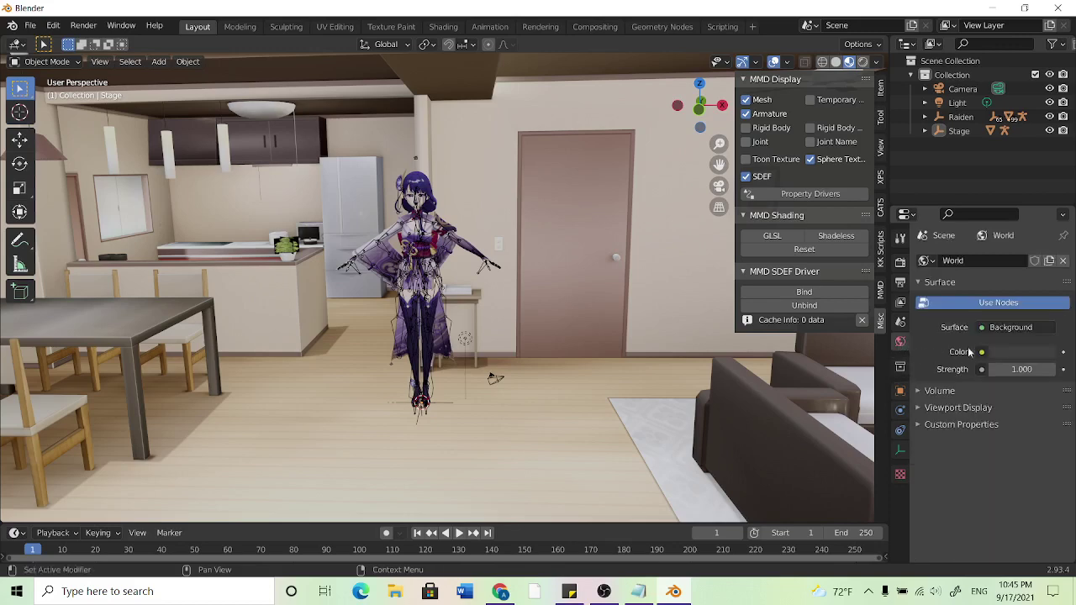
click(1000, 329)
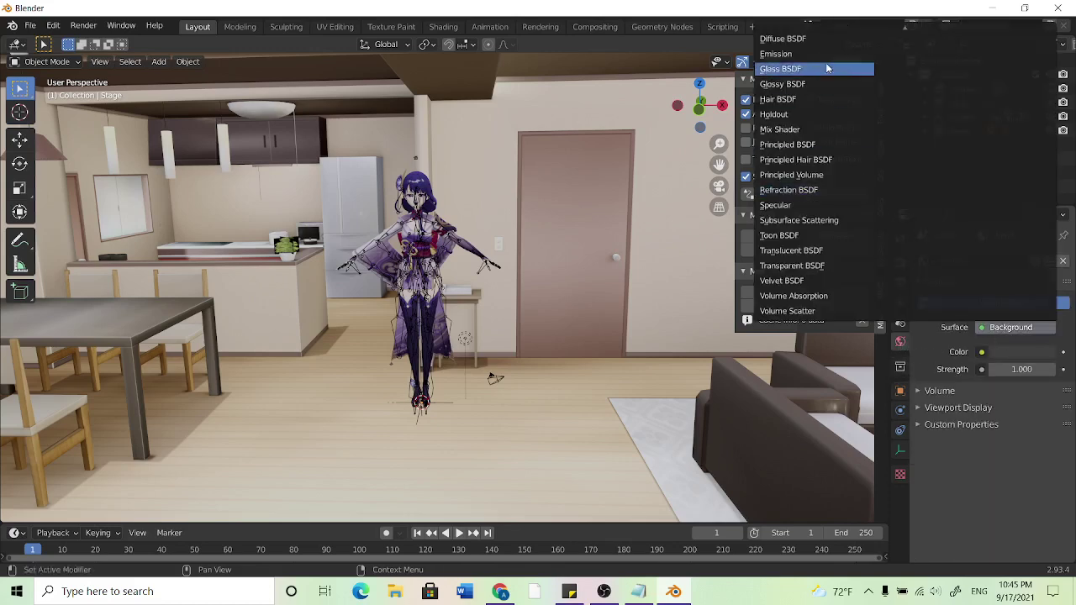
click(981, 333)
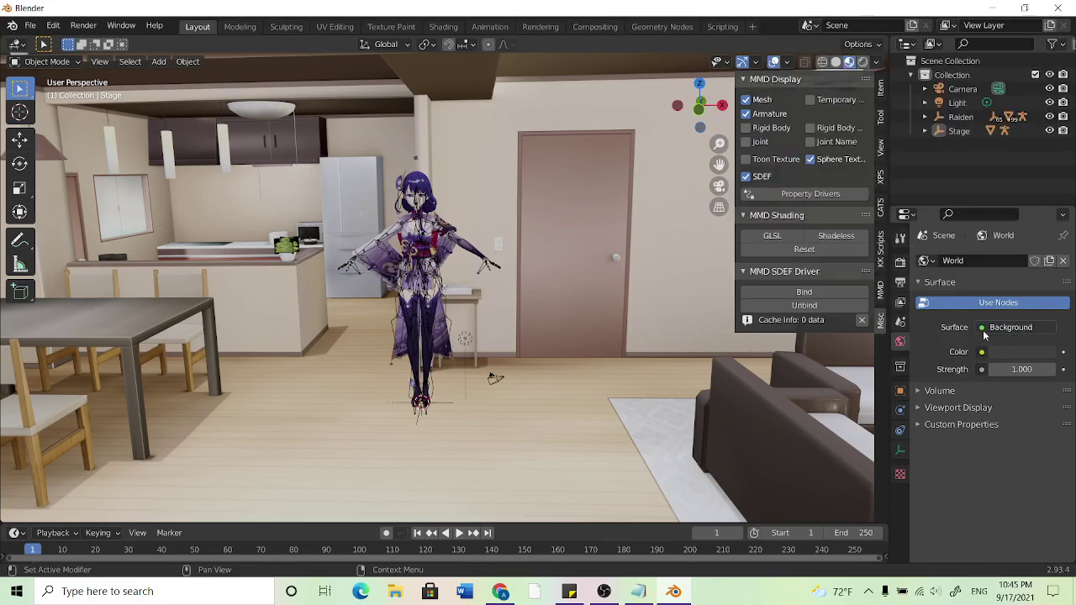
click(984, 333)
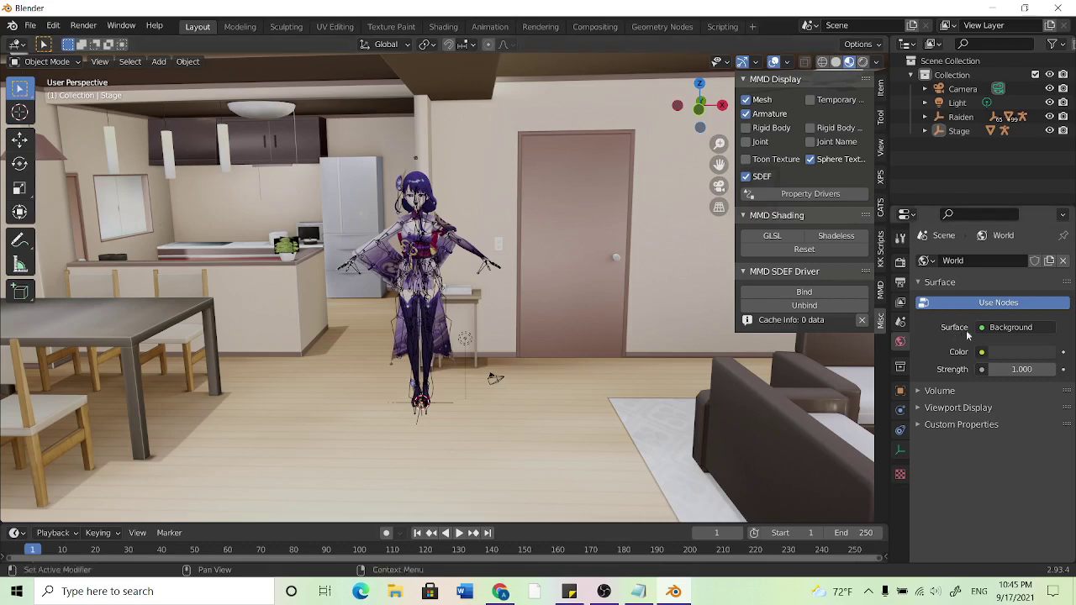
Step: Delete the Light object from the scene
click(468, 343)
click(469, 343)
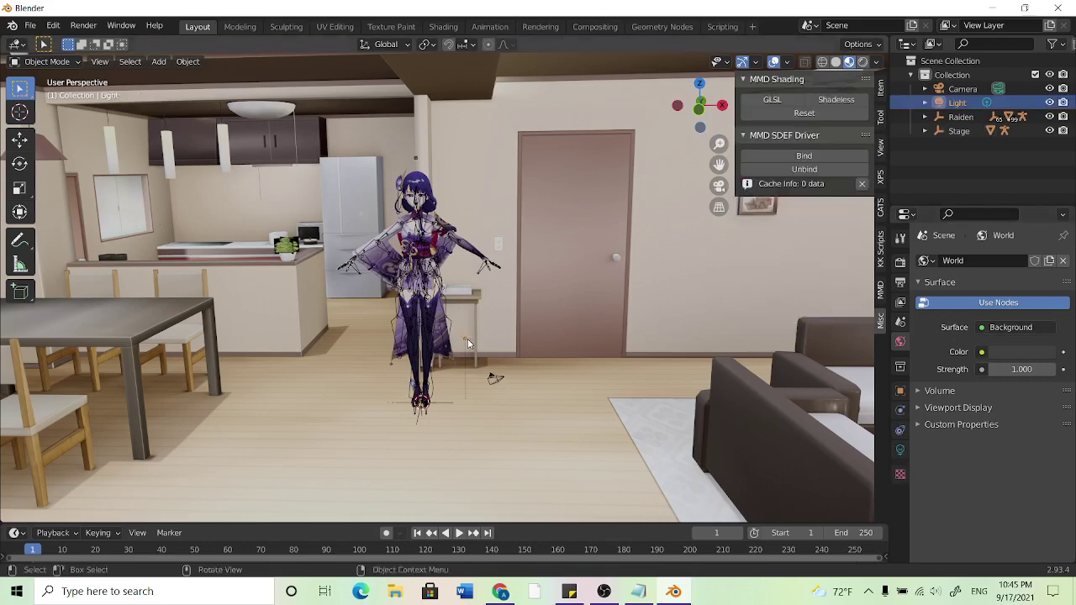
key(Delete)
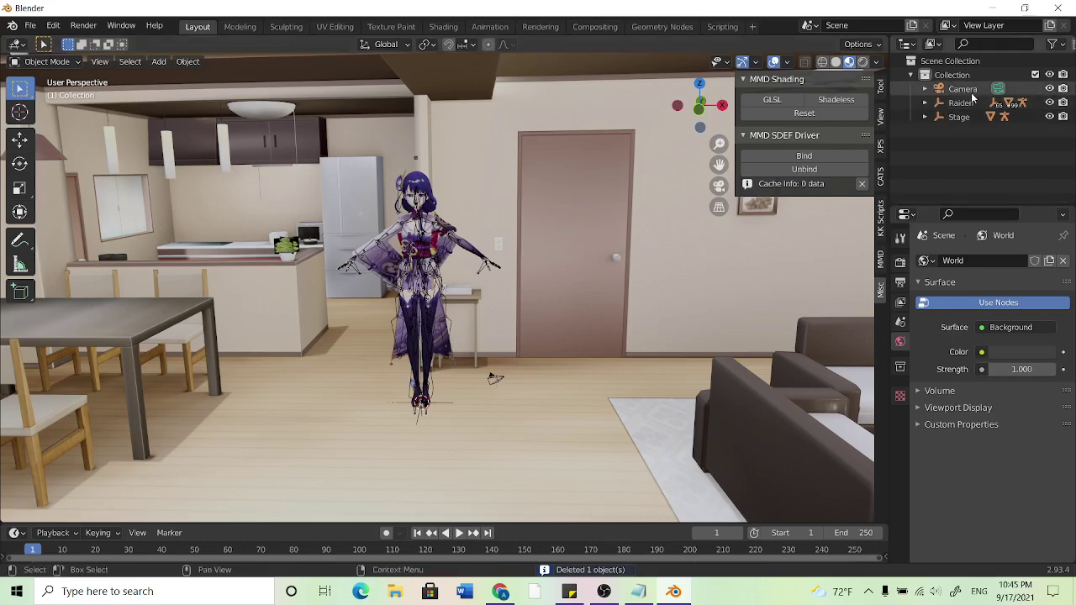
Step: Select Camera, Raiden and Stage in turn, ending with the camera selected
click(491, 377)
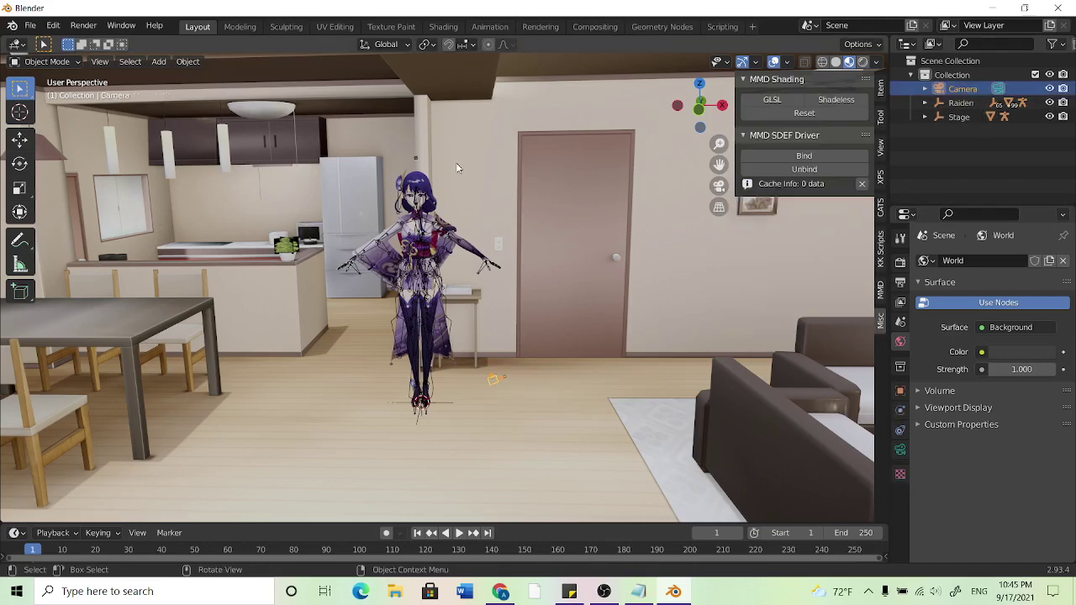
click(412, 185)
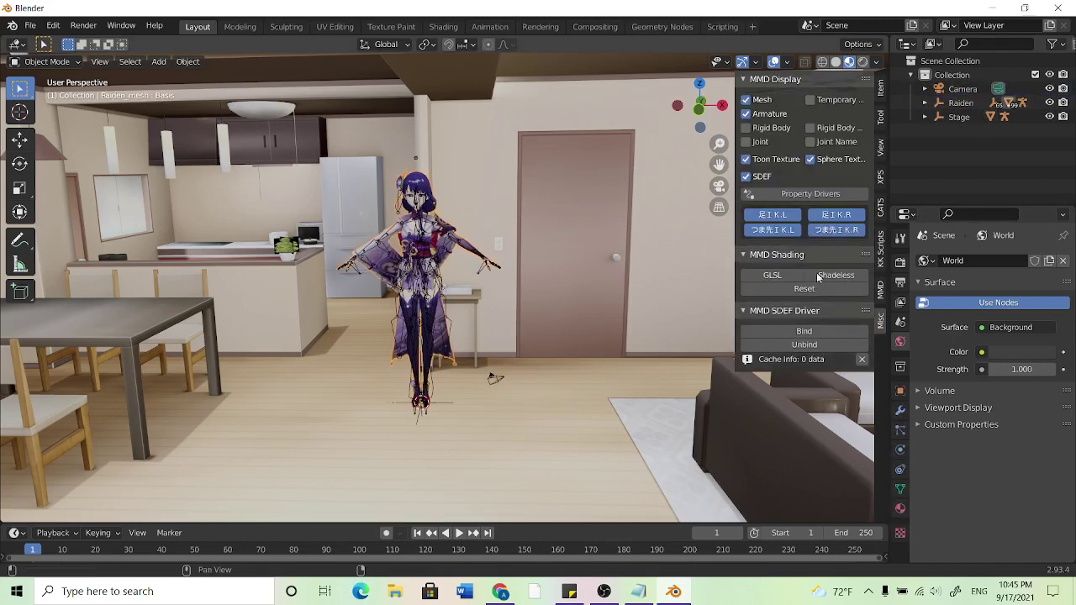
click(963, 103)
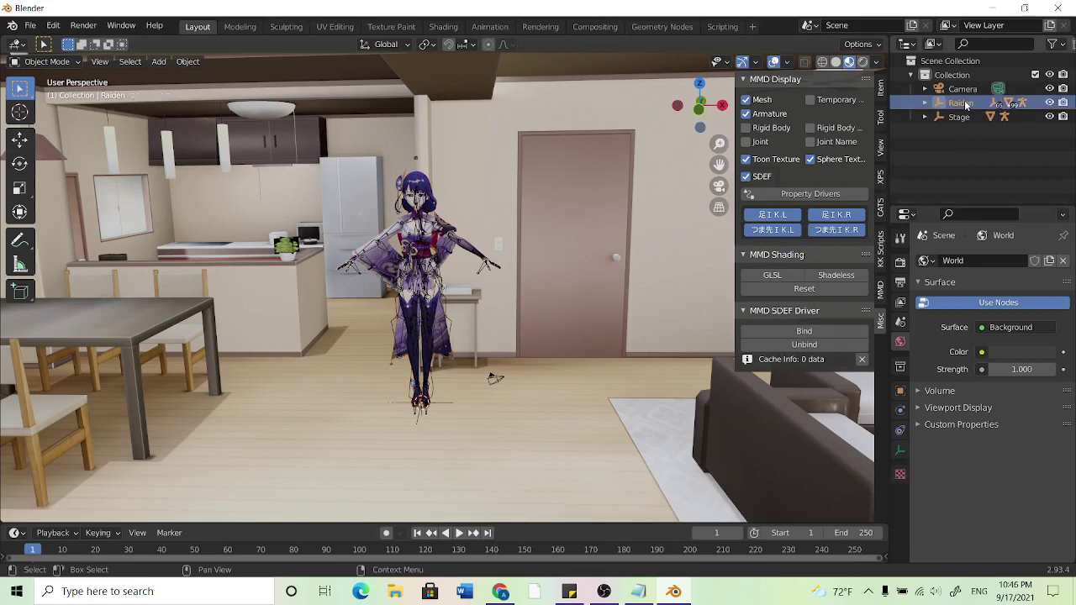
click(963, 117)
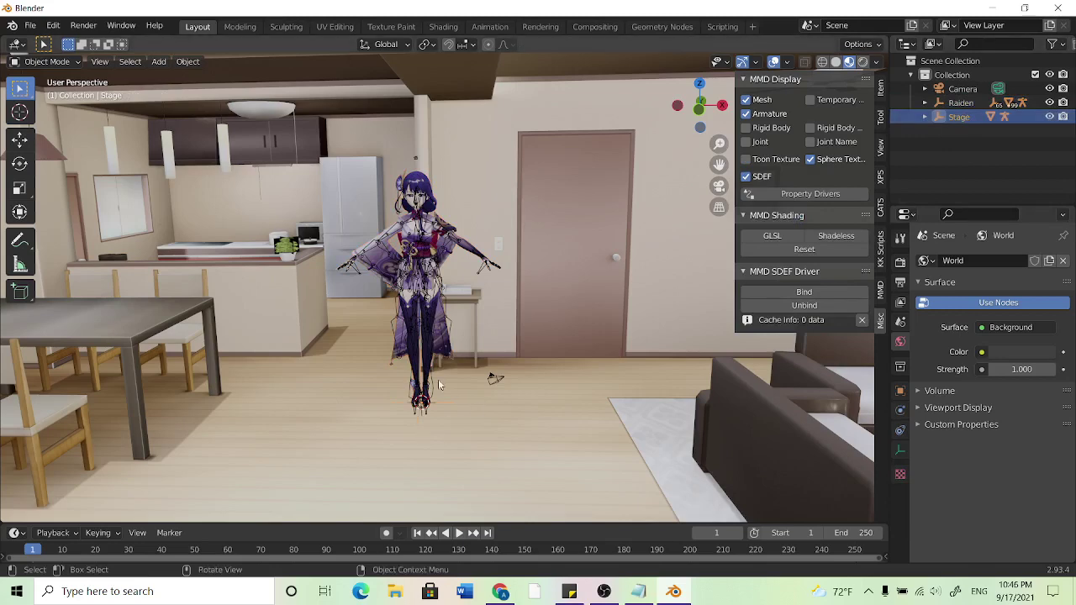
click(496, 378)
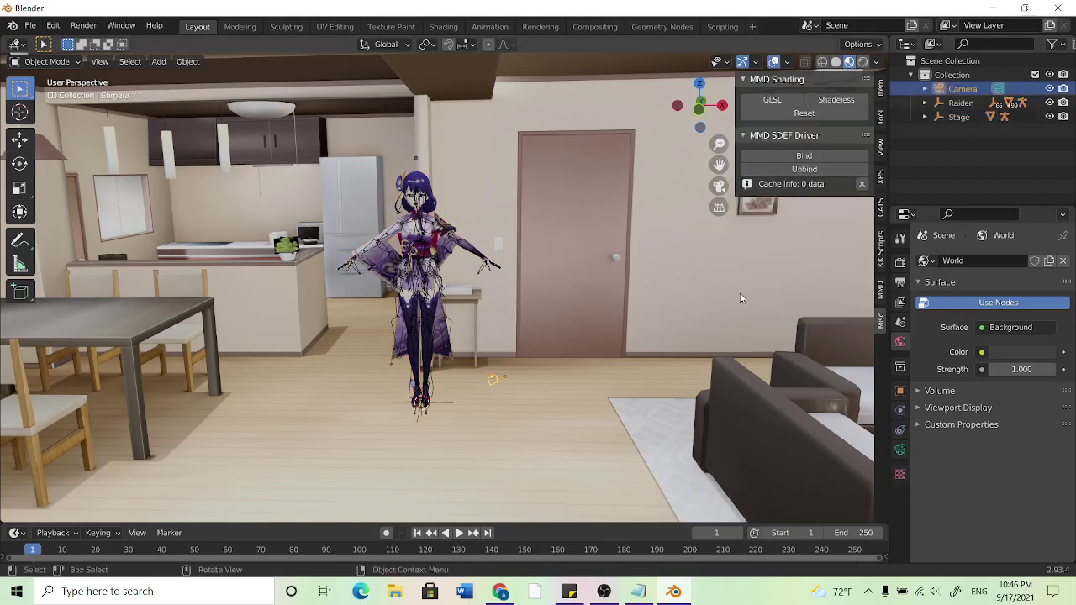
Step: Look through the scene camera and enable Lock Camera to View
key(KP_0)
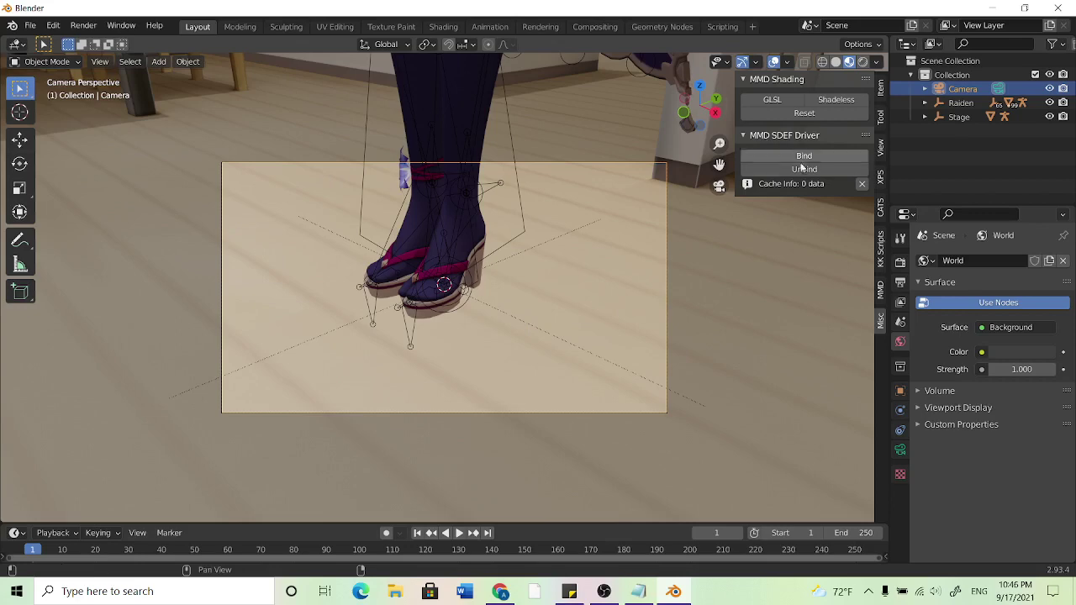
click(880, 149)
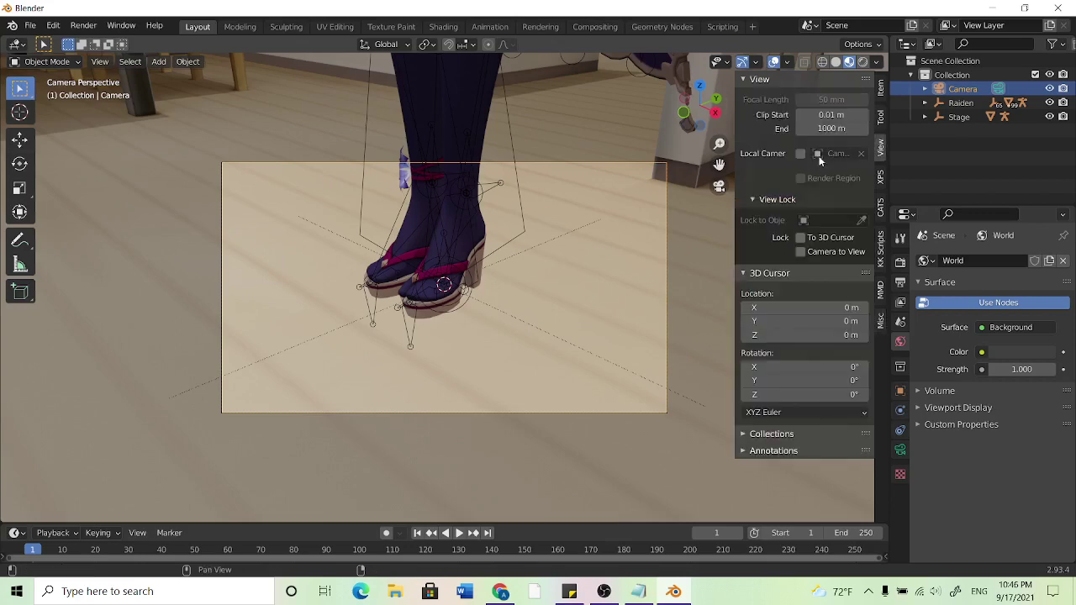
click(796, 251)
Step: Orbit, pan and zoom the camera to frame Raiden in front of the kitchen counter
middle_drag(570, 354, 664, 329)
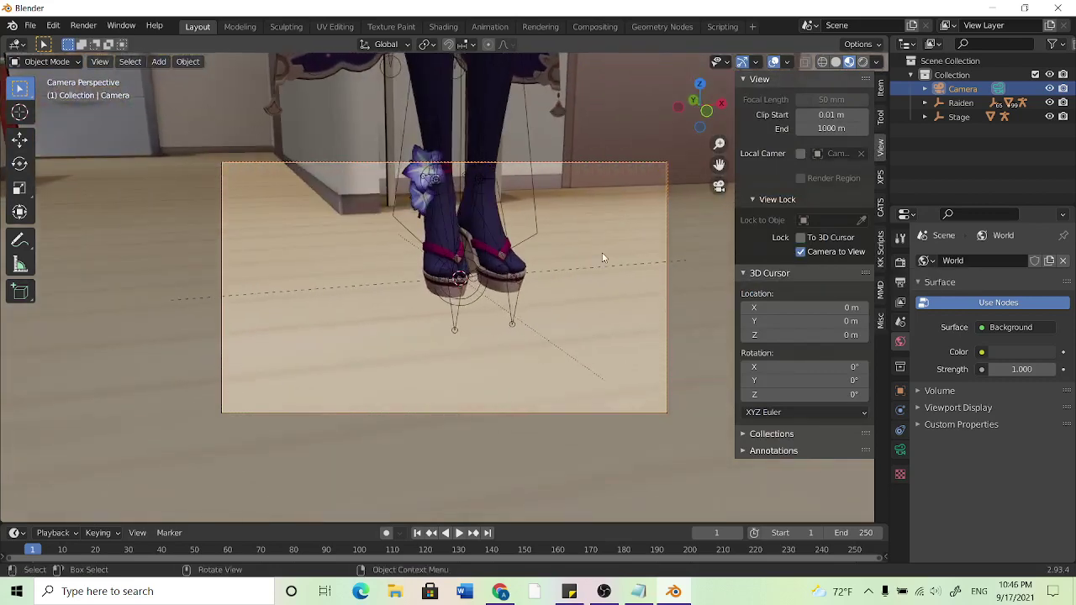
middle_drag(549, 268, 666, 265)
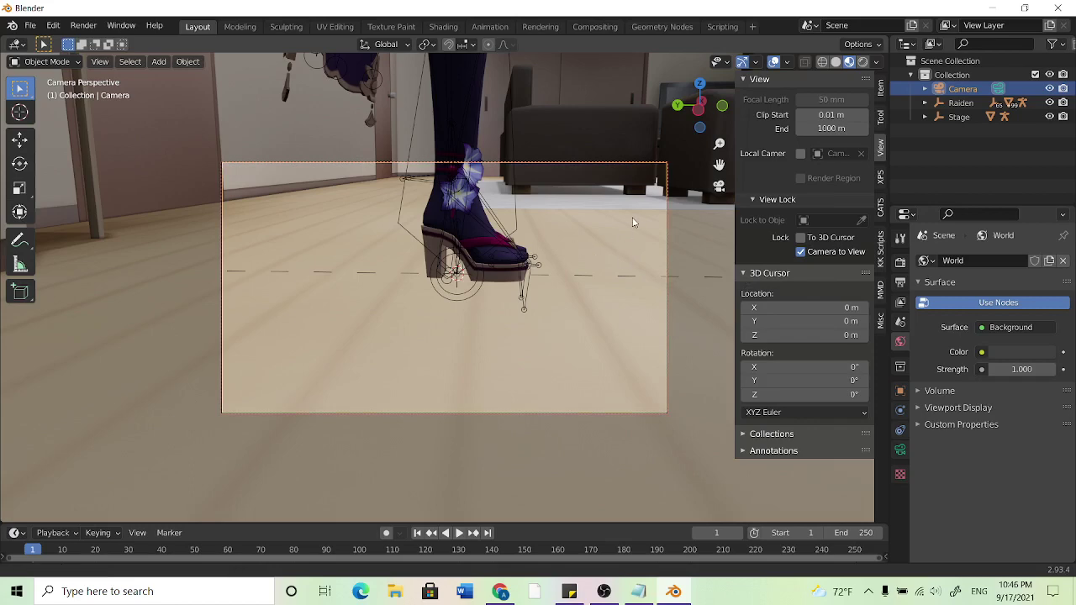
shift+middle_drag(634, 221, 287, 270)
scroll(287, 270, up, 6)
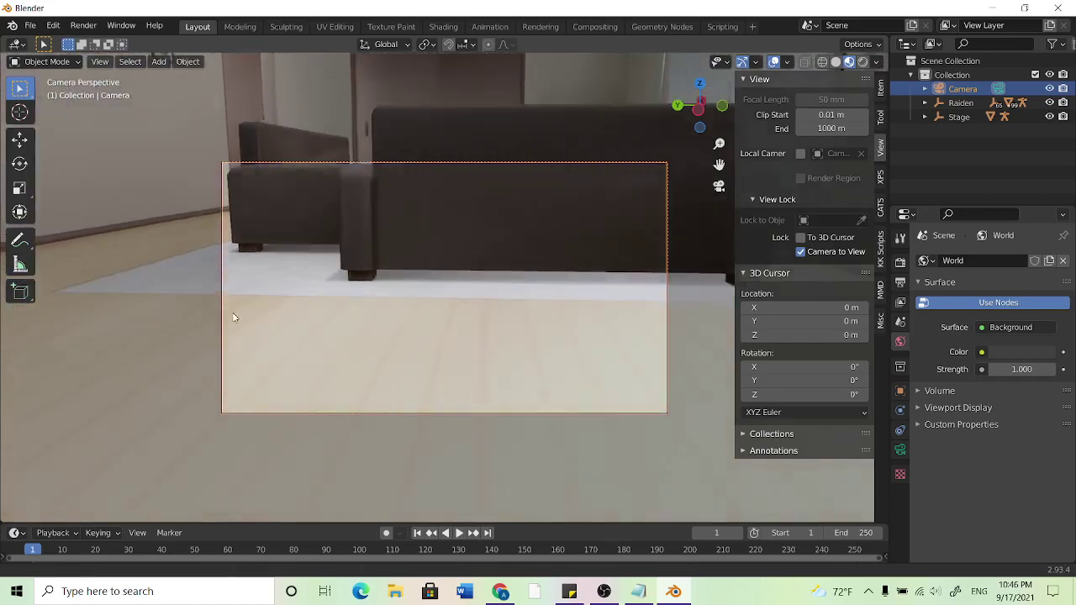
middle_drag(494, 208, 439, 240)
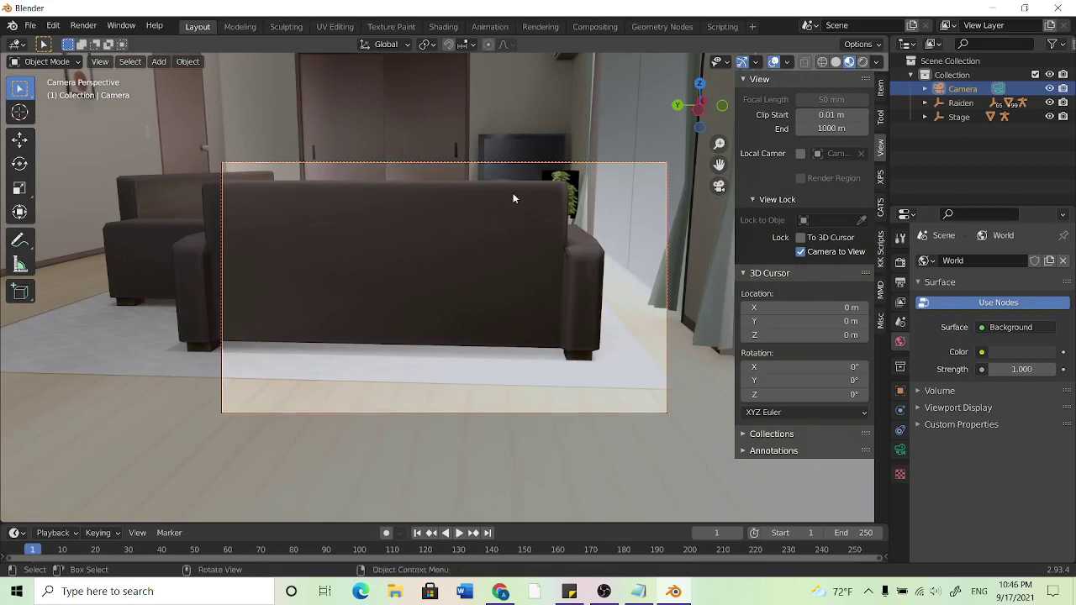
scroll(513, 207, down, 2)
shift+middle_drag(544, 230, 557, 346)
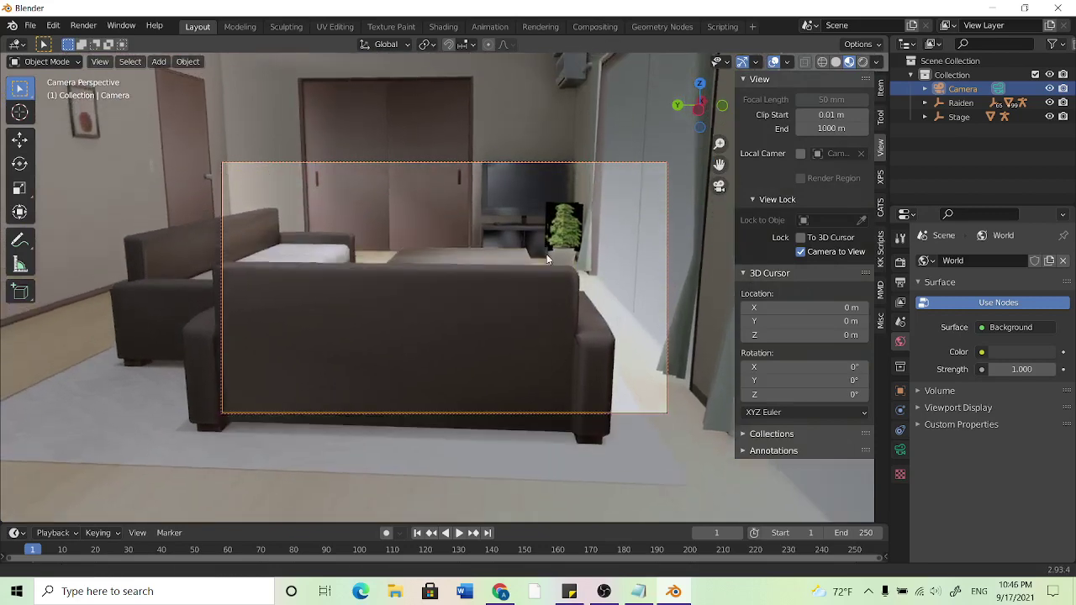
scroll(546, 254, down, 3)
shift+middle_drag(557, 267, 359, 239)
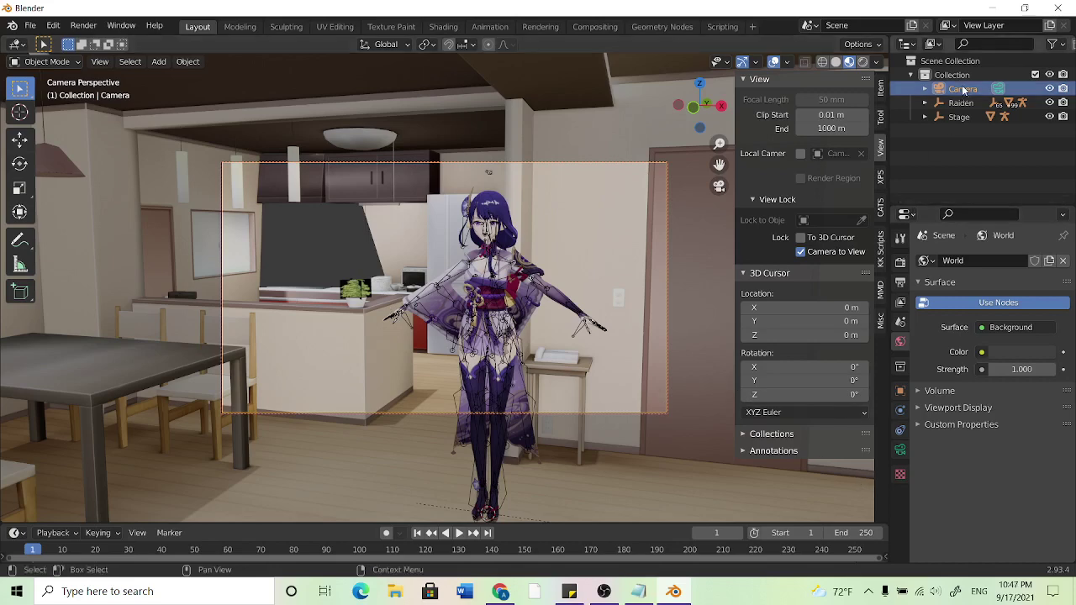
Step: Raise the camera's lens Clip End from 100 m to 113 m
click(901, 451)
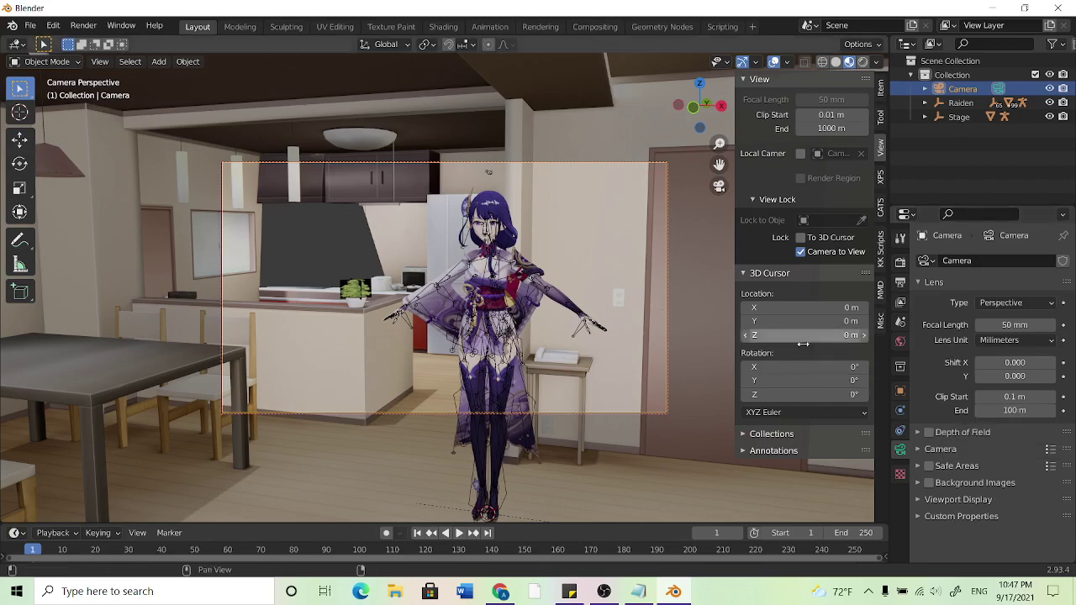
click(1000, 411)
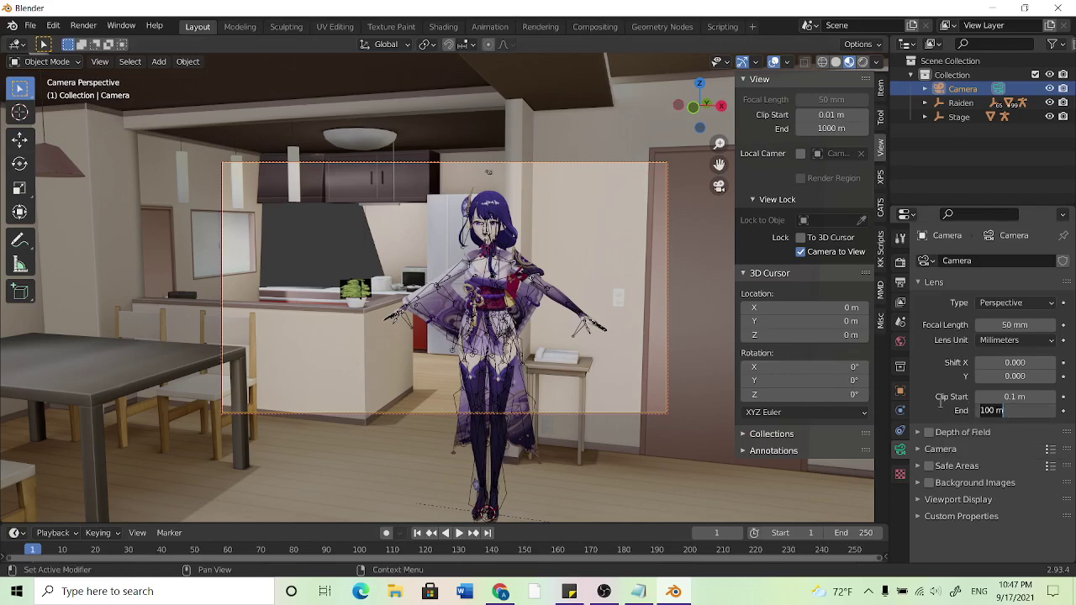
key(Return)
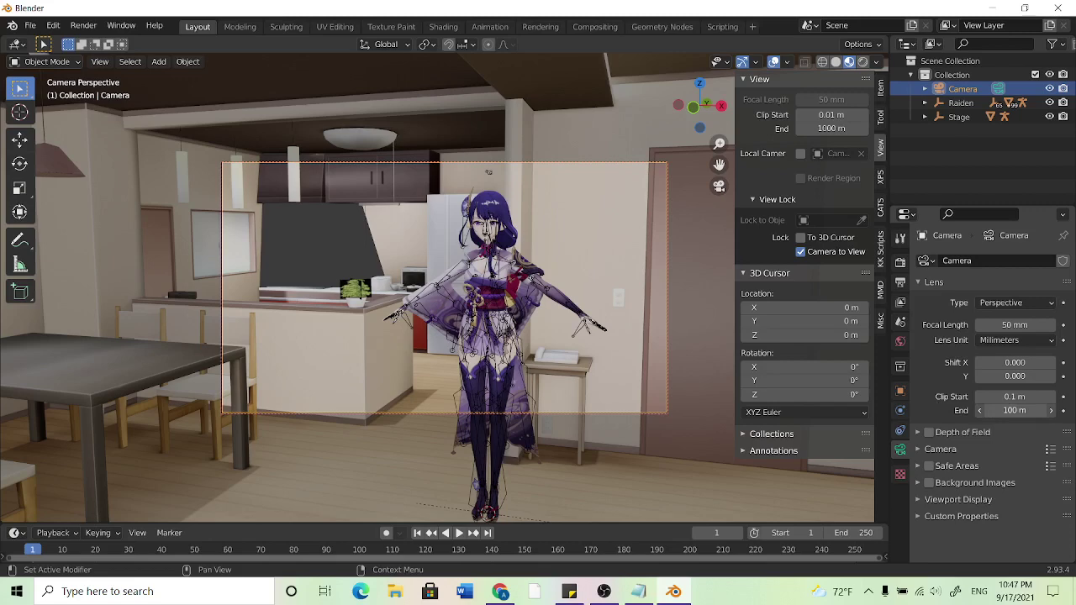
drag(1014, 410, 1036, 410)
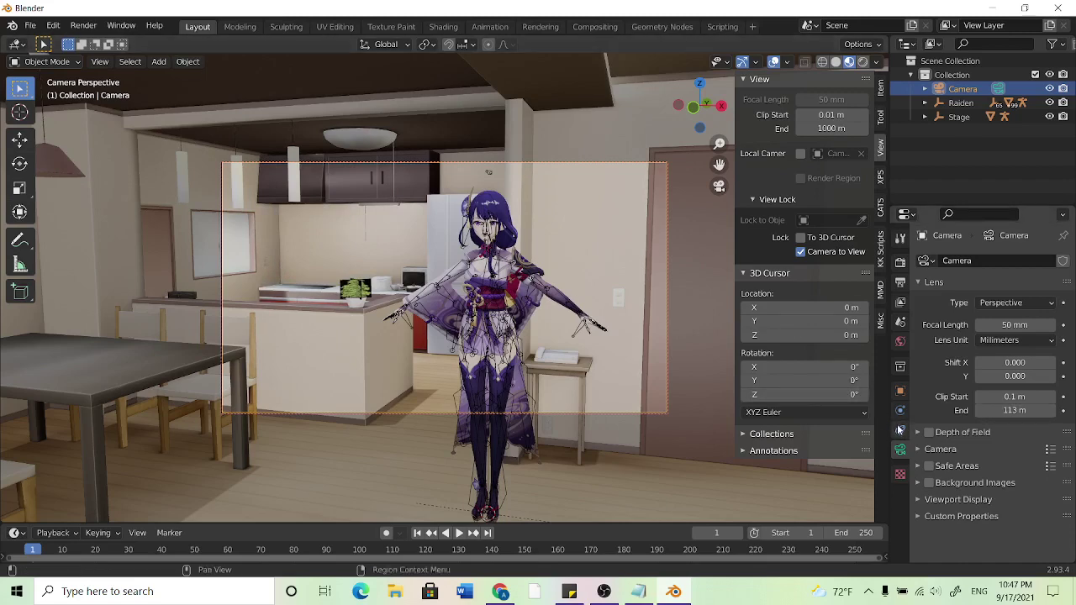
Step: Render a still image from the camera, then close the render window
click(83, 30)
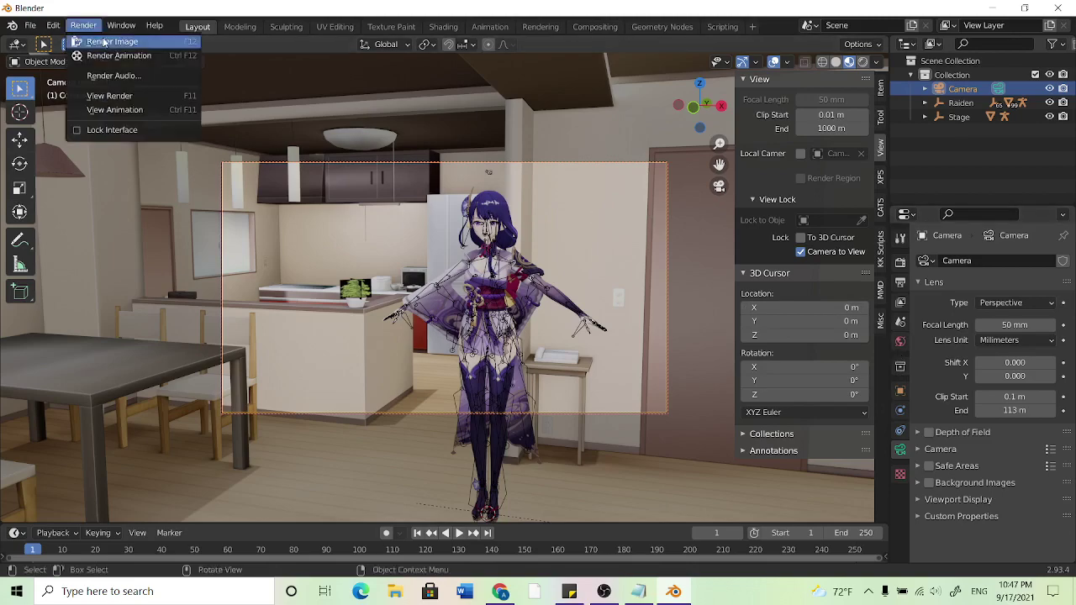
click(99, 40)
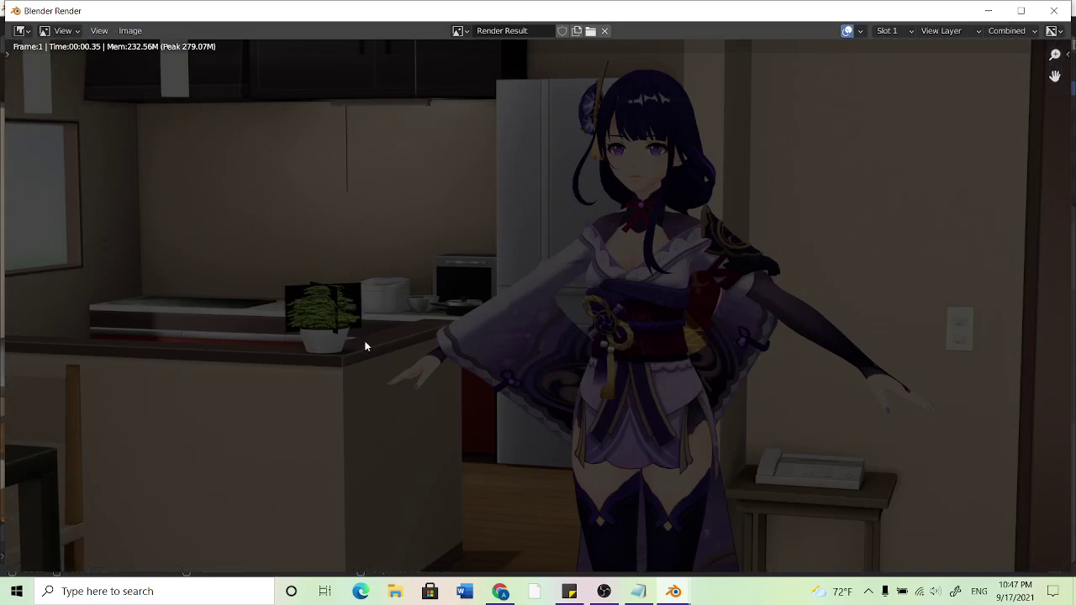
click(1053, 10)
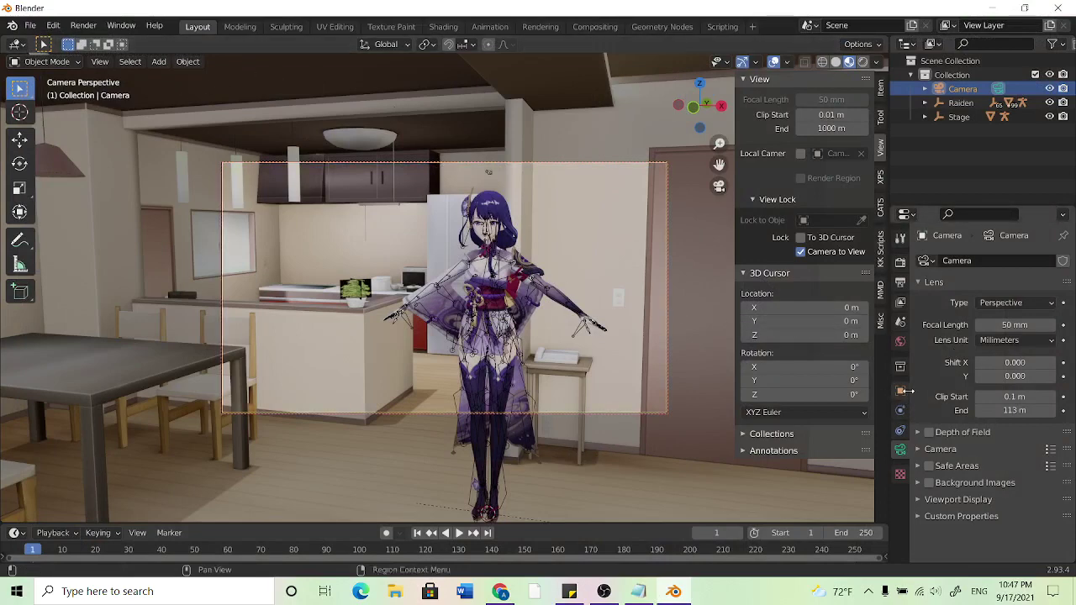
Step: Set the world background strength to 5 and render a test image
click(899, 341)
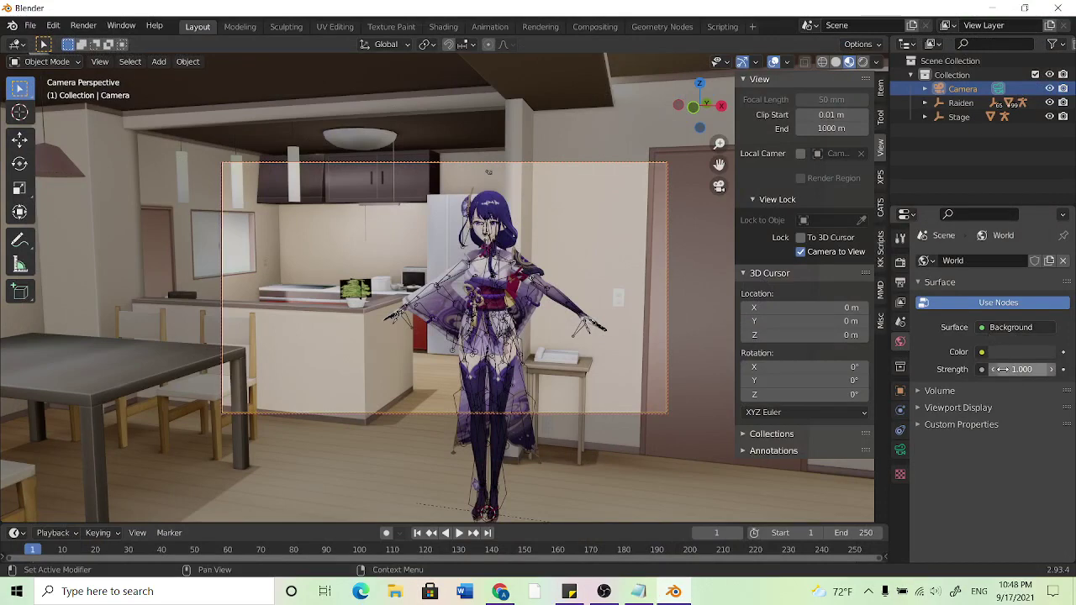
click(1003, 369)
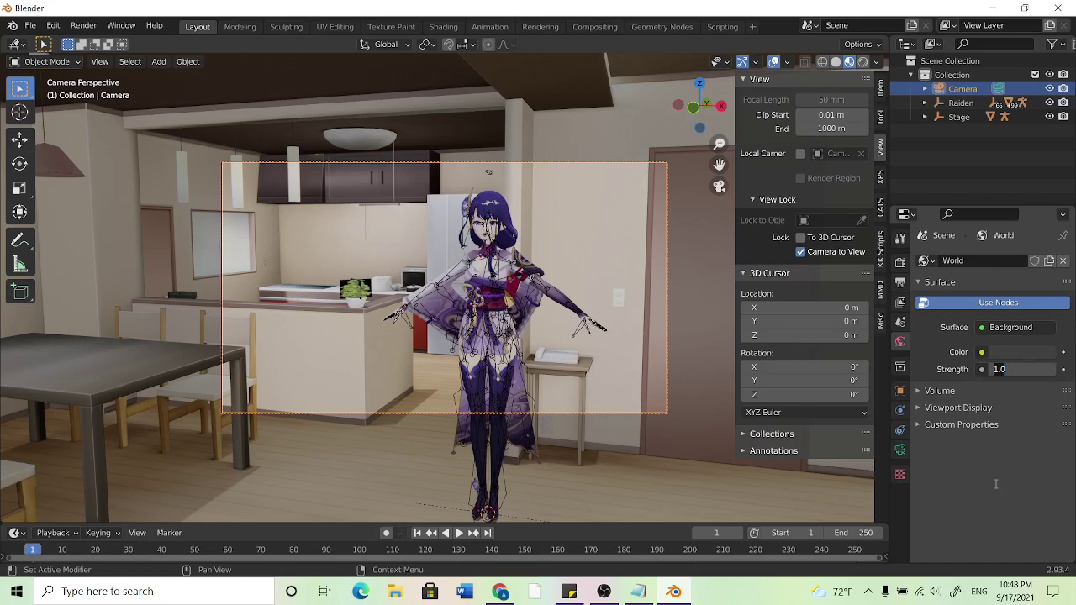
text(5)
key(Return)
click(83, 25)
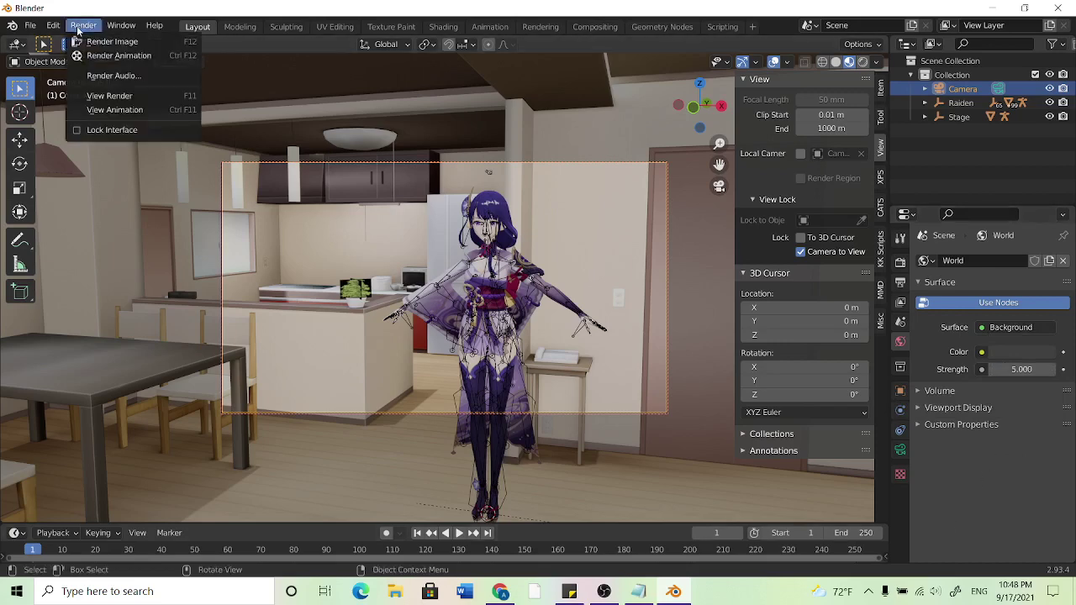
click(100, 42)
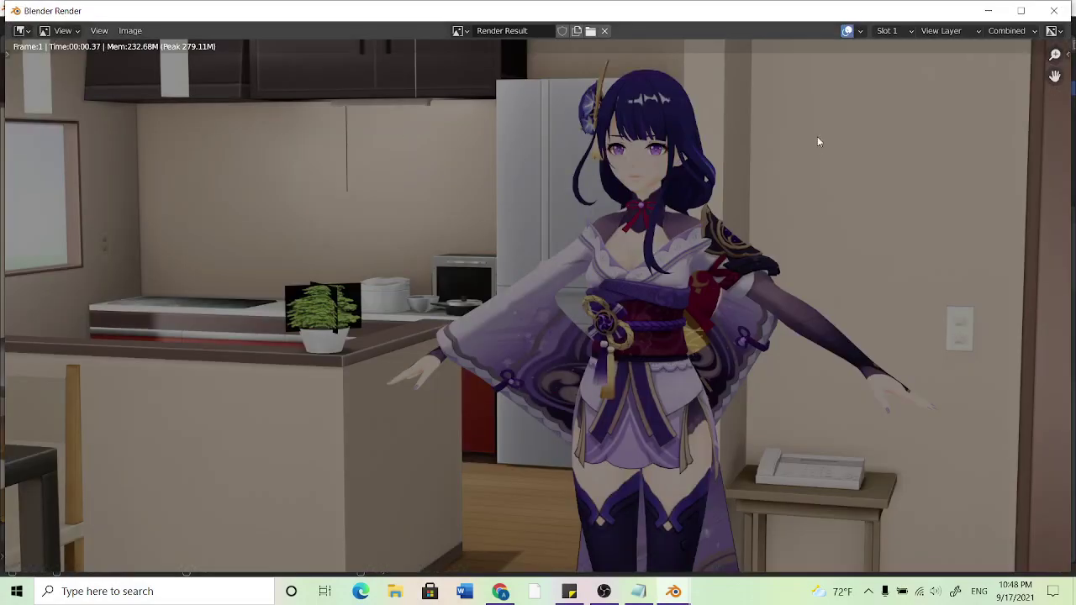
click(1053, 10)
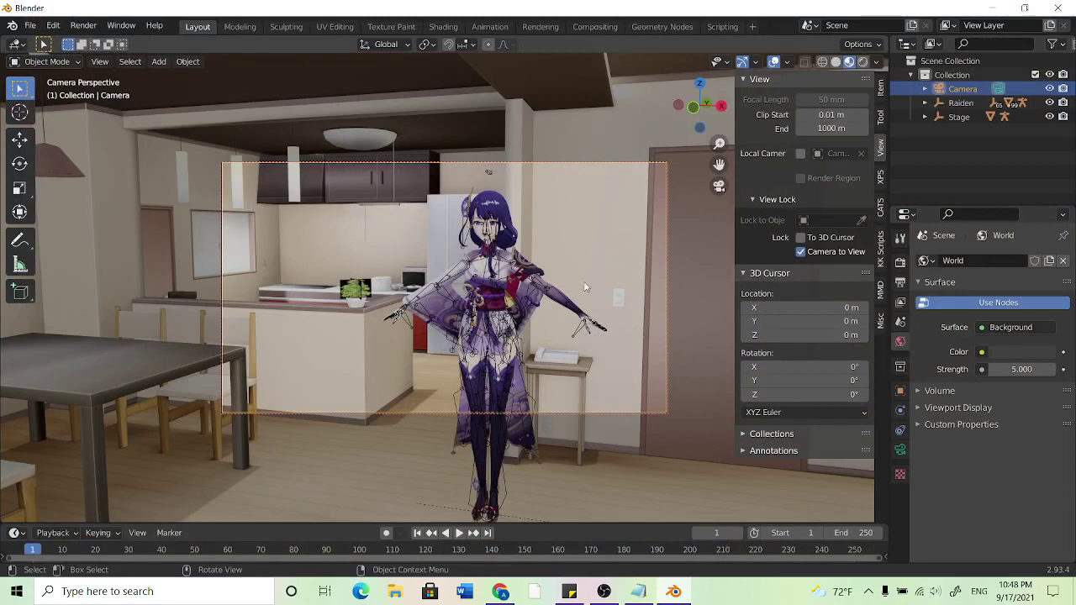
Step: Raise the world strength to 10 and render a brighter image of the character
click(1020, 369)
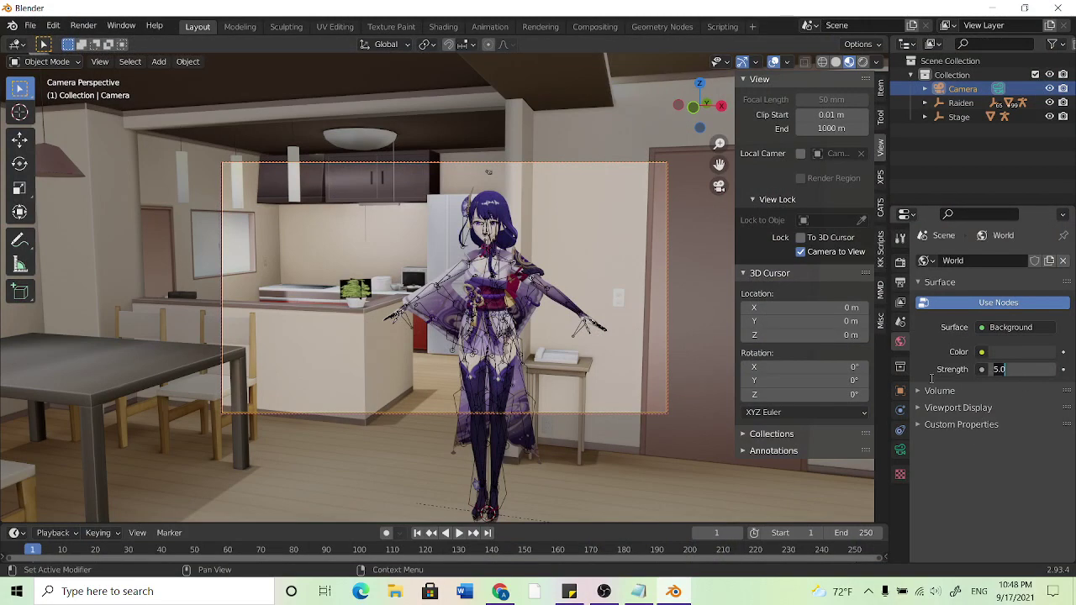
text(10)
key(Return)
click(83, 26)
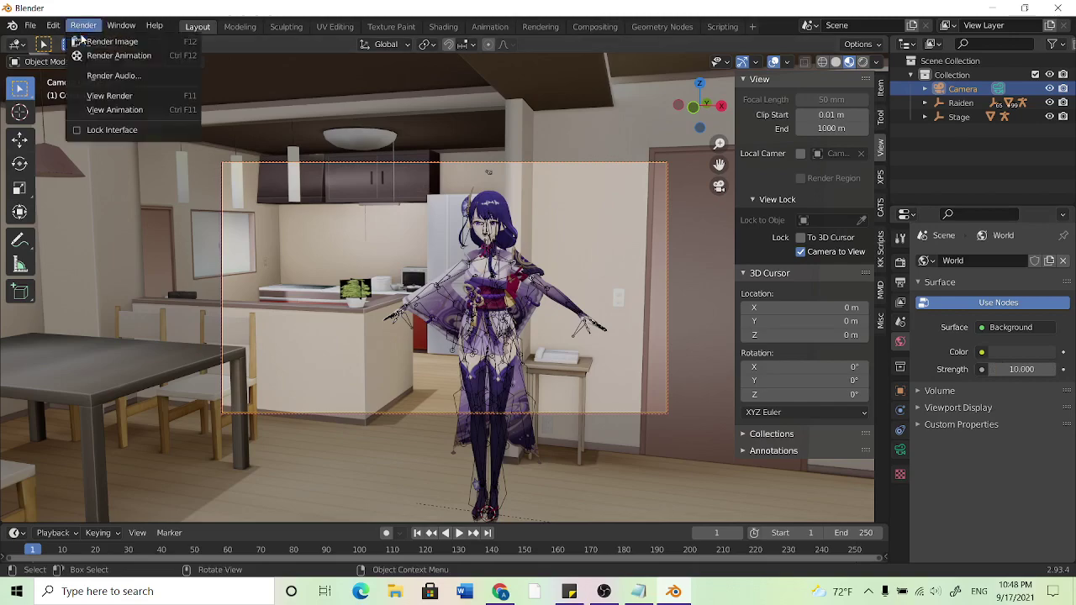
click(105, 40)
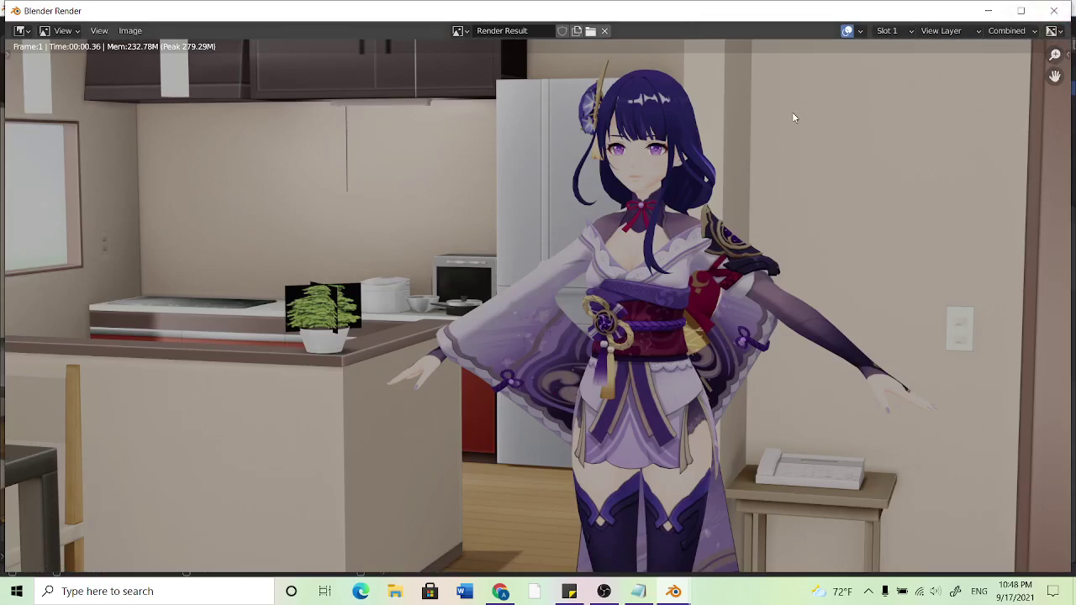
click(1052, 10)
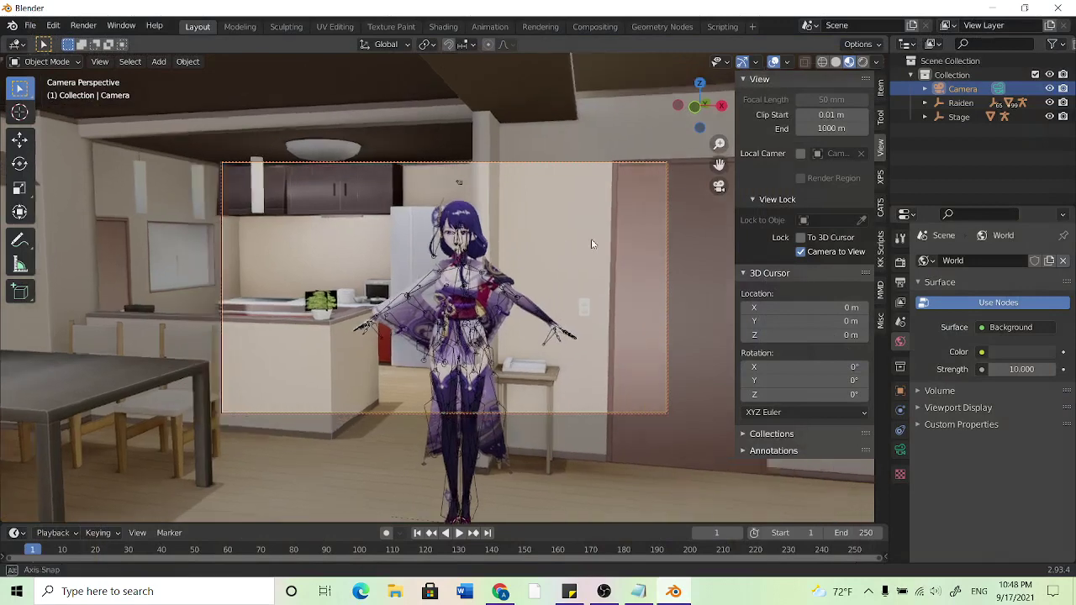
Step: Turn off Camera to View, then orbit and zoom in on the character's upper body
mouse_move(591, 239)
middle_down()
mouse_move(580, 238)
mouse_move(591, 240)
middle_up()
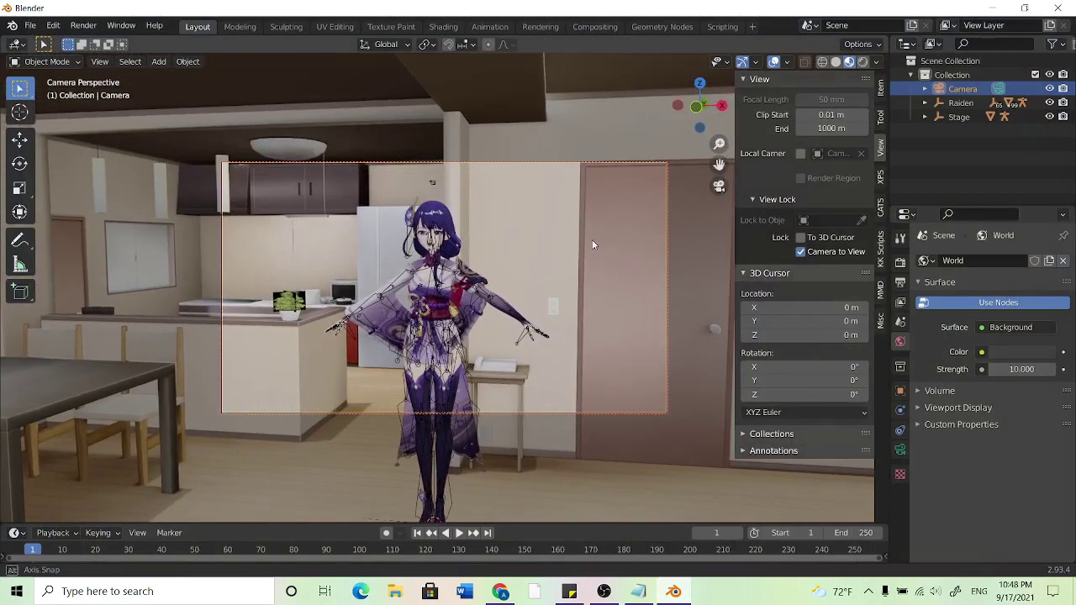
click(800, 252)
middle_drag(580, 252, 706, 276)
scroll(466, 311, down, 2)
scroll(461, 314, down, 2)
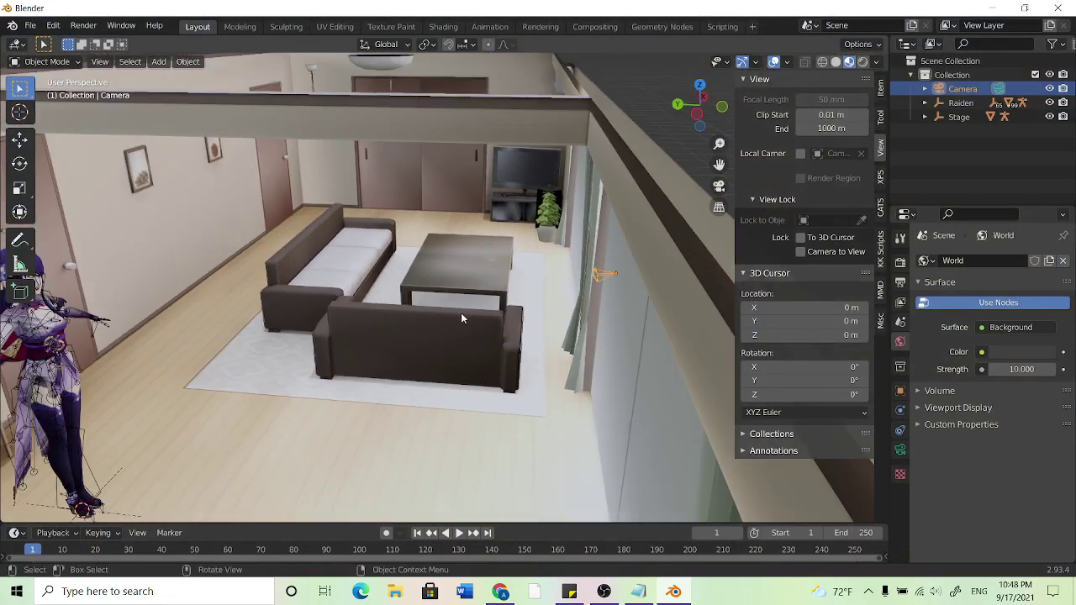
scroll(461, 314, up, 3)
ctrl+middle_drag(454, 305, 538, 305)
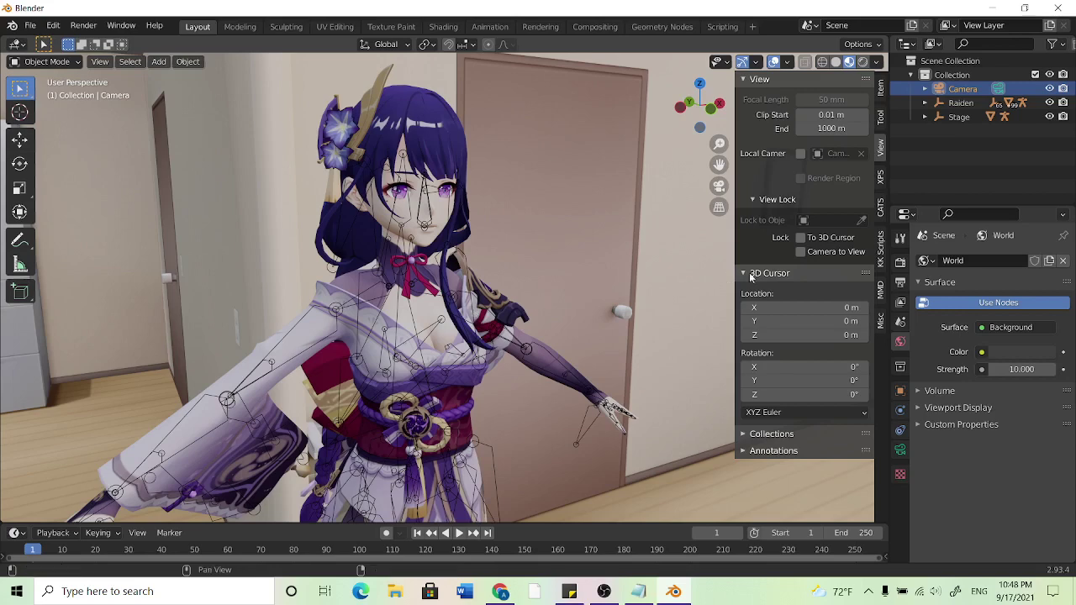
Step: Select the Raiden_arm armature and show its MMD display and shading settings in the Misc tab
click(881, 294)
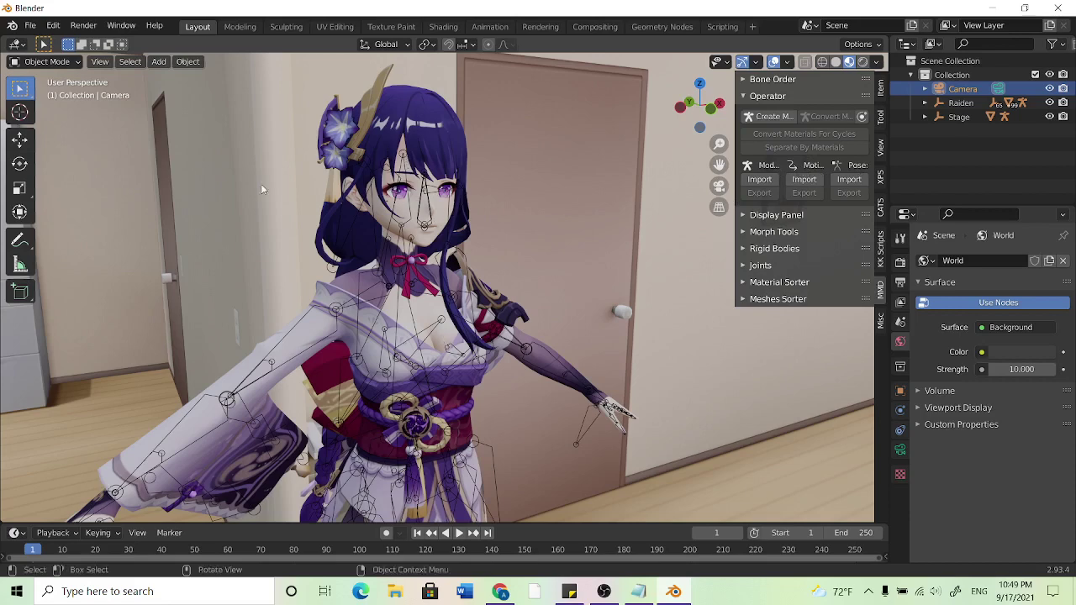
click(406, 157)
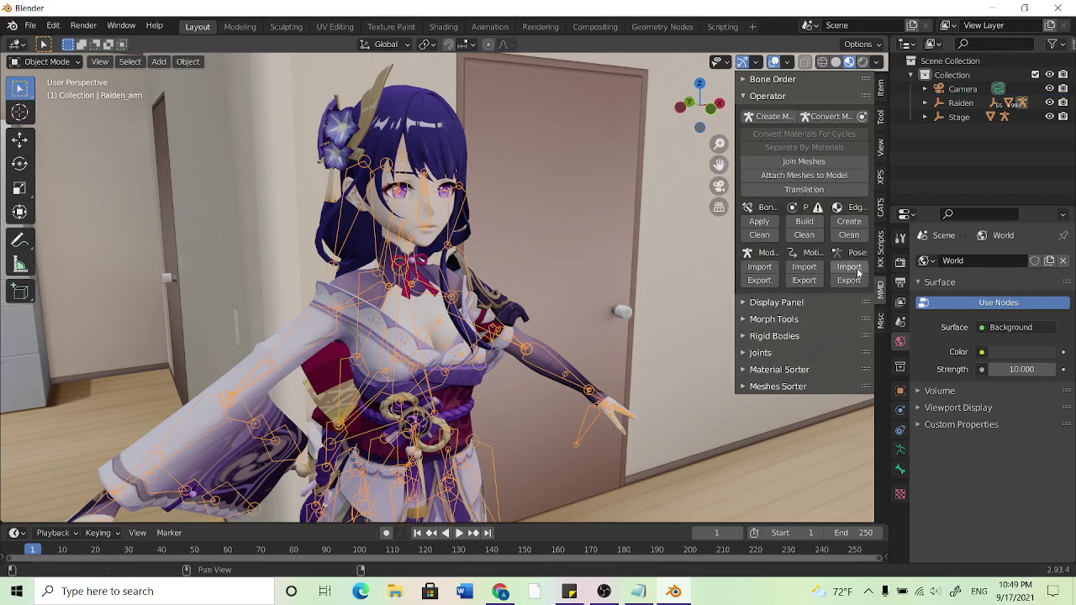
click(881, 318)
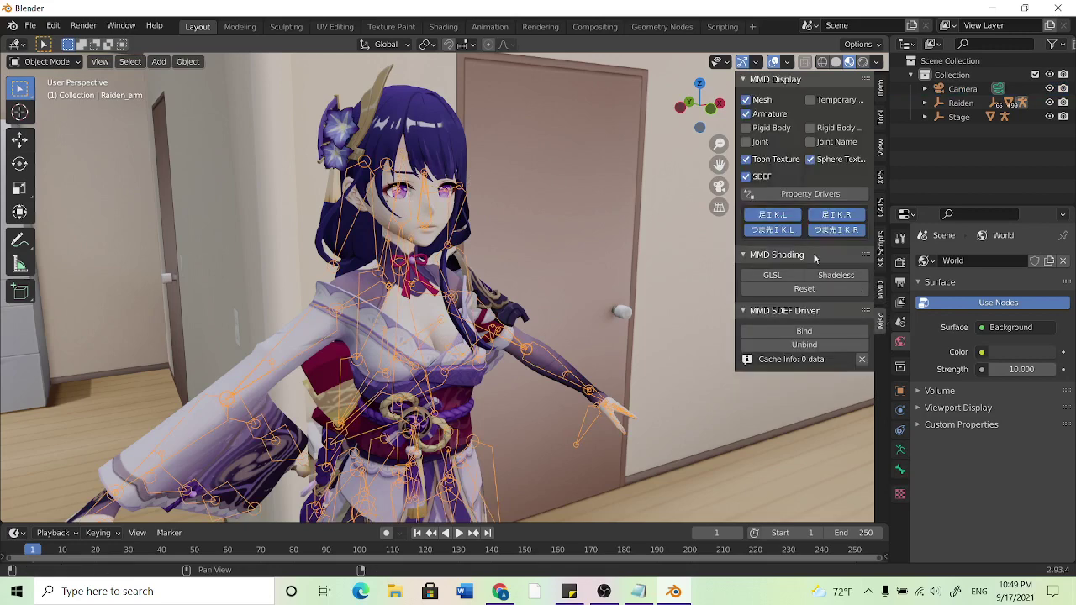
click(747, 114)
click(747, 114)
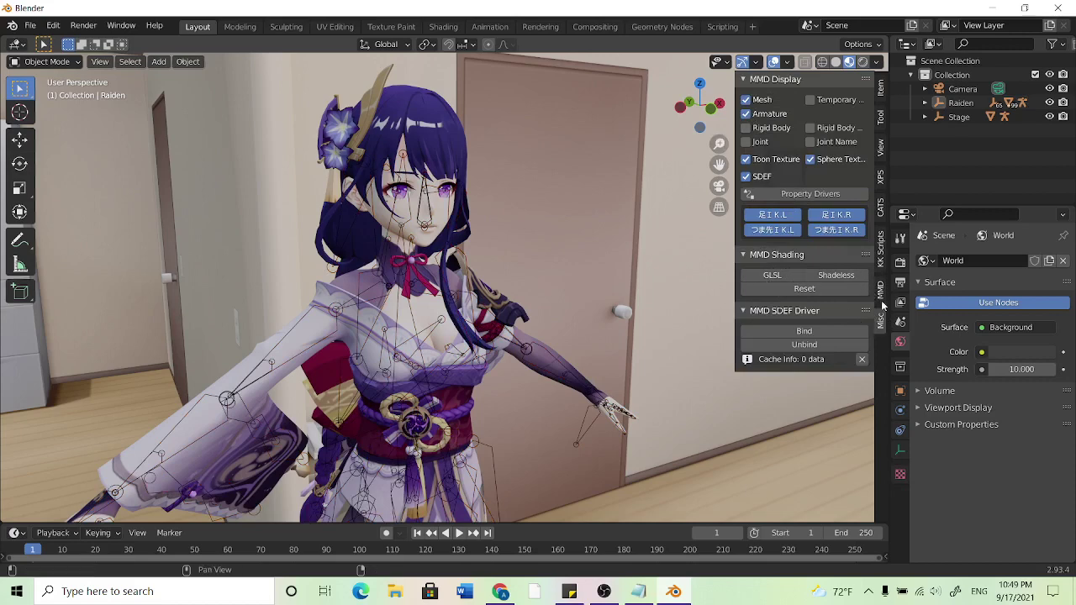
click(403, 152)
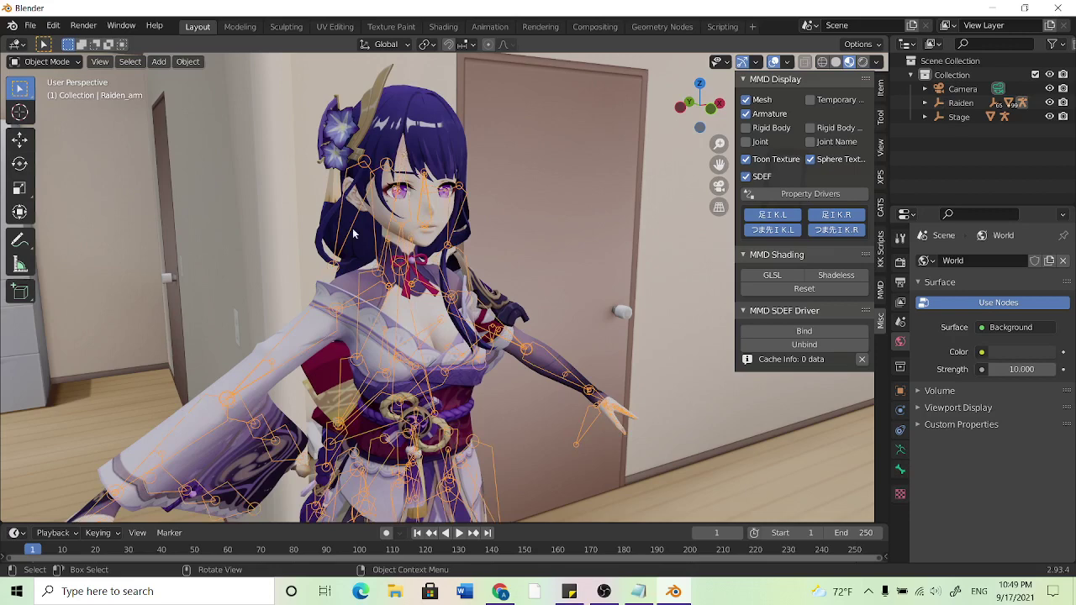
Step: Switch the armature to Pose Mode and pan to show more of the character
click(65, 63)
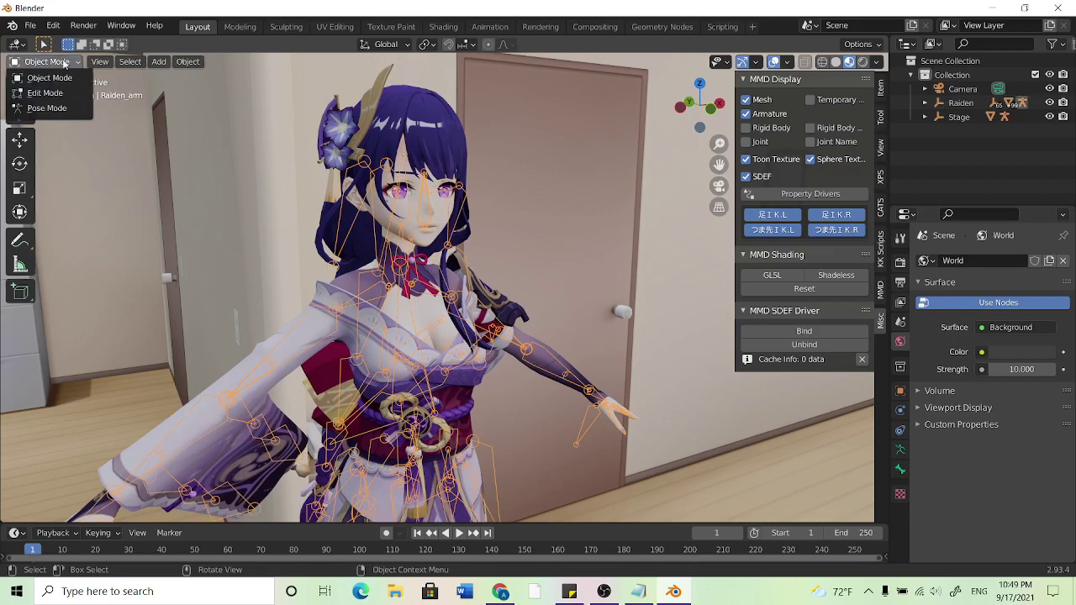
click(74, 110)
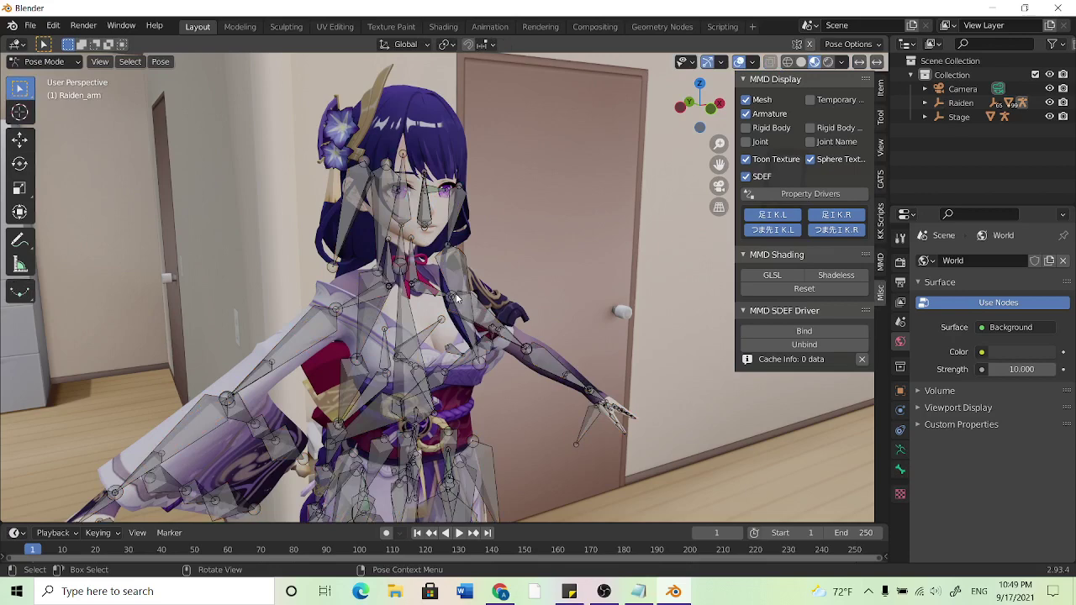
scroll(459, 296, down, 2)
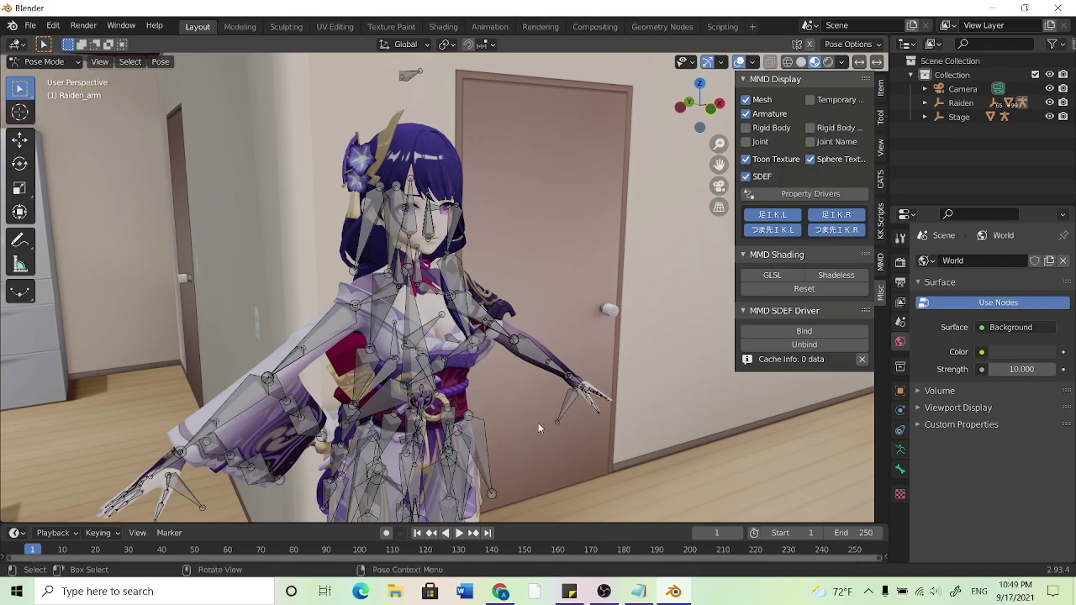
shift+middle_drag(522, 474, 520, 245)
Step: Select the right upper-arm bone and box-select the right arm bones
scroll(428, 163, up, 3)
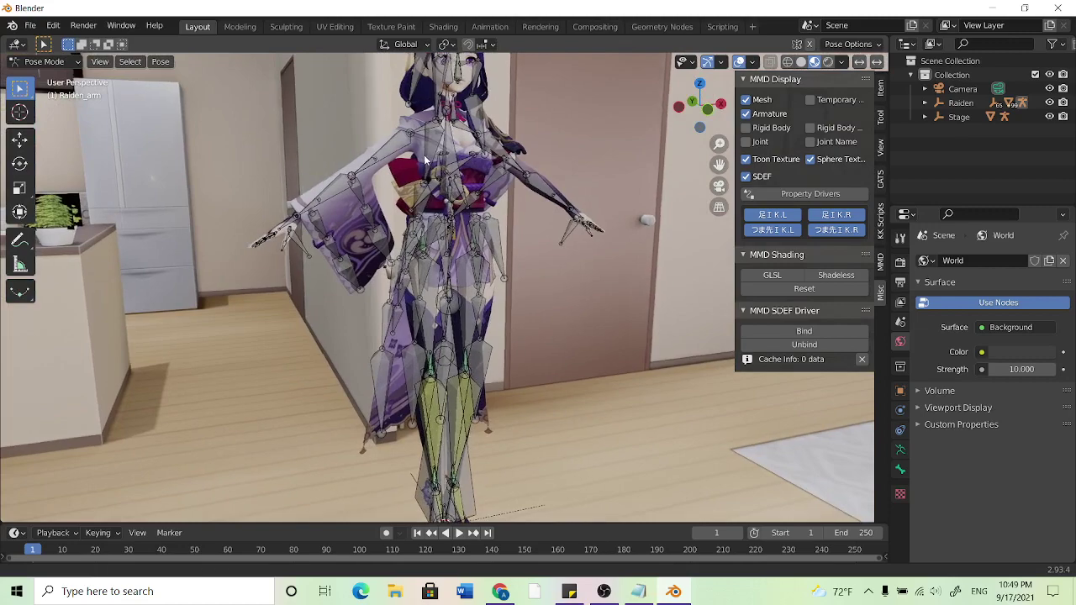
scroll(430, 340, up, 2)
middle_drag(430, 336, 415, 313)
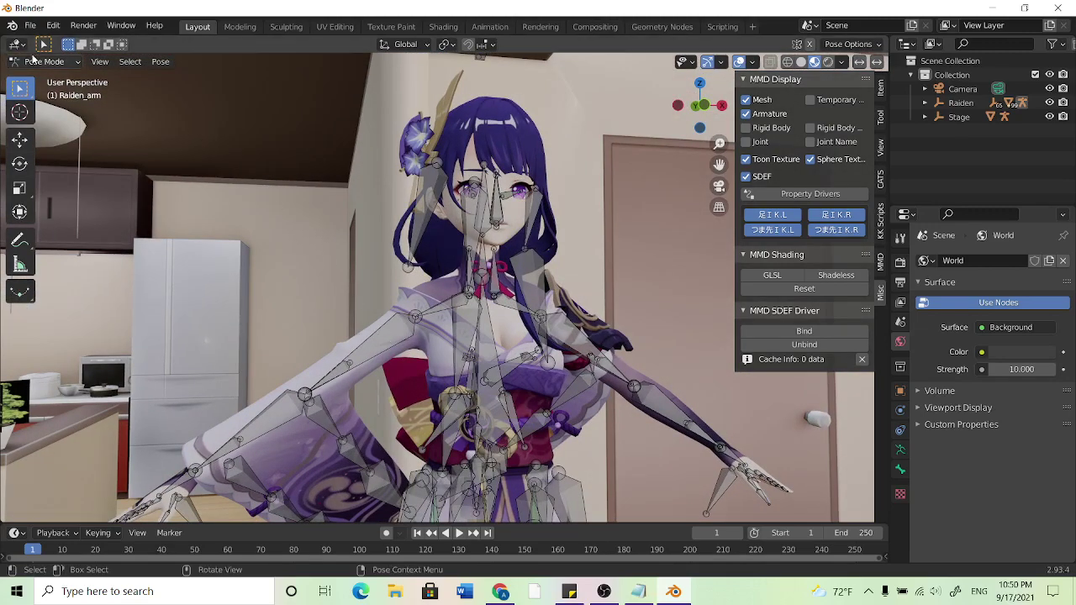
click(397, 338)
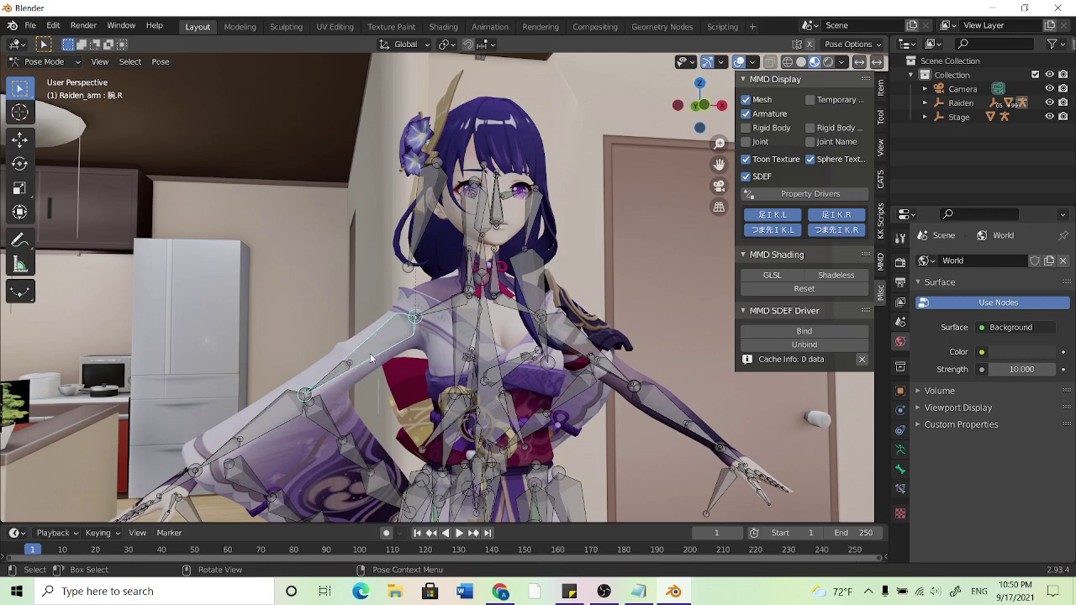
middle_drag(370, 357, 371, 357)
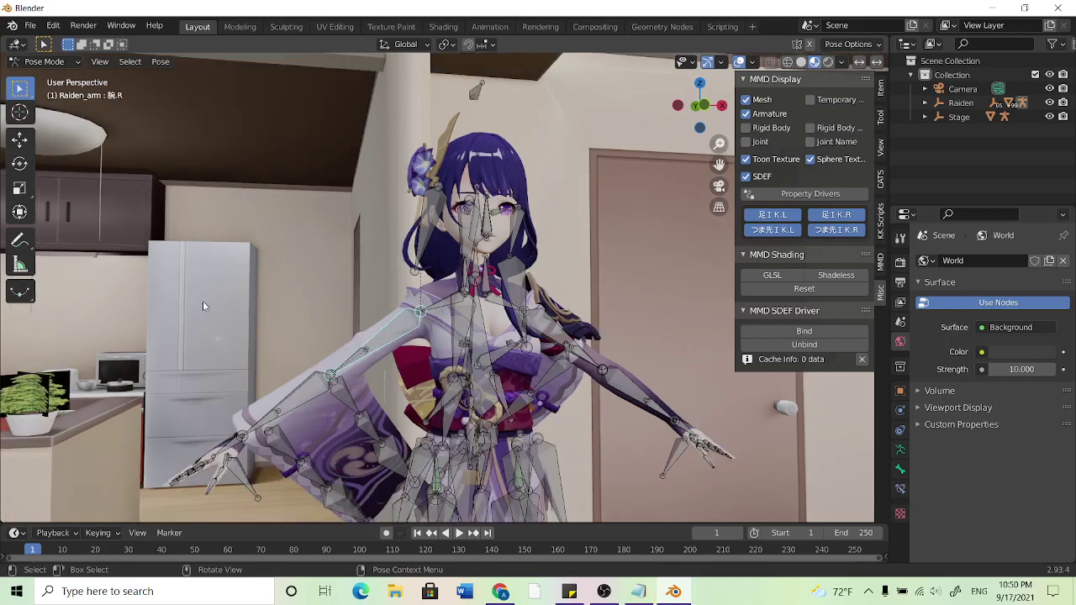
drag(225, 256, 455, 481)
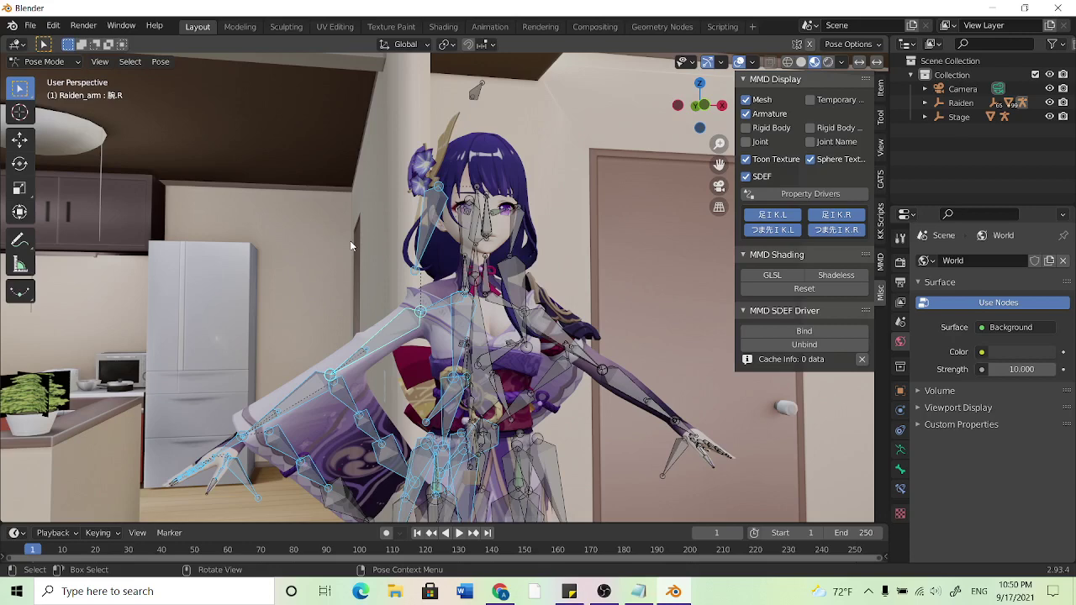
click(318, 252)
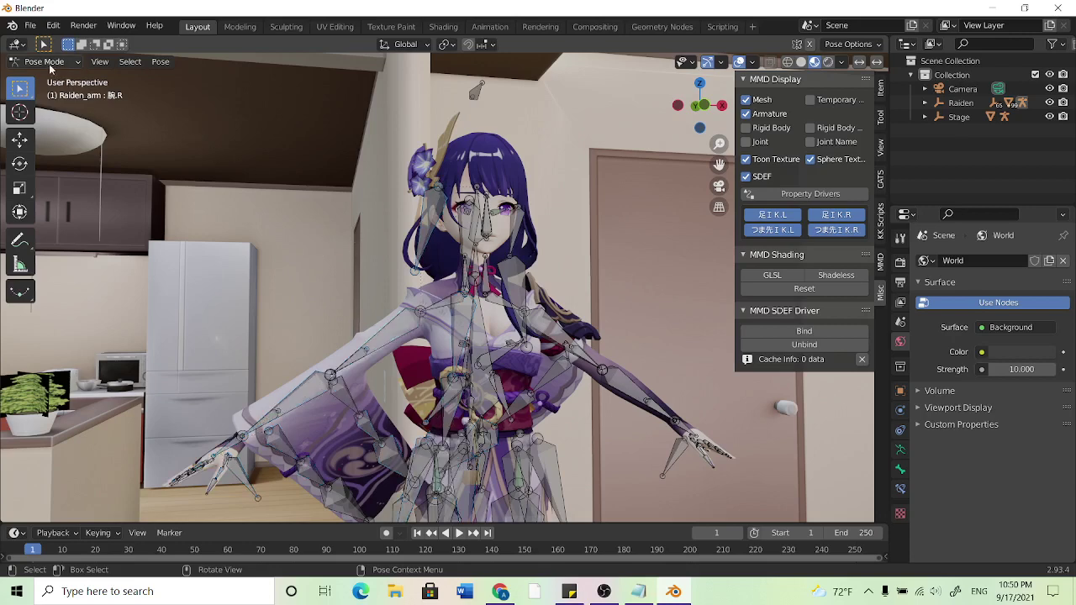
click(46, 62)
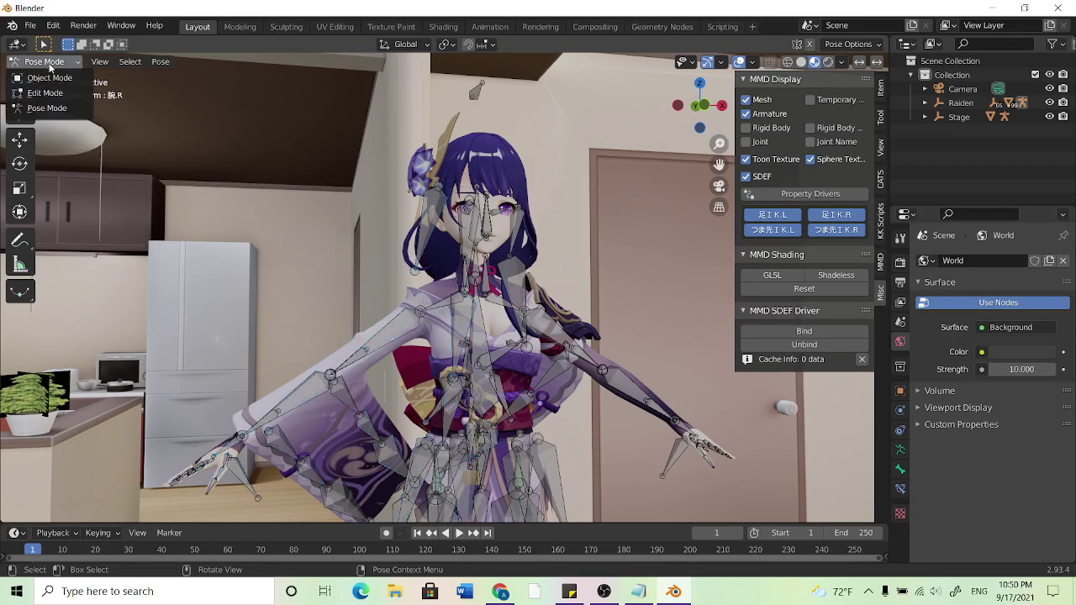
click(49, 77)
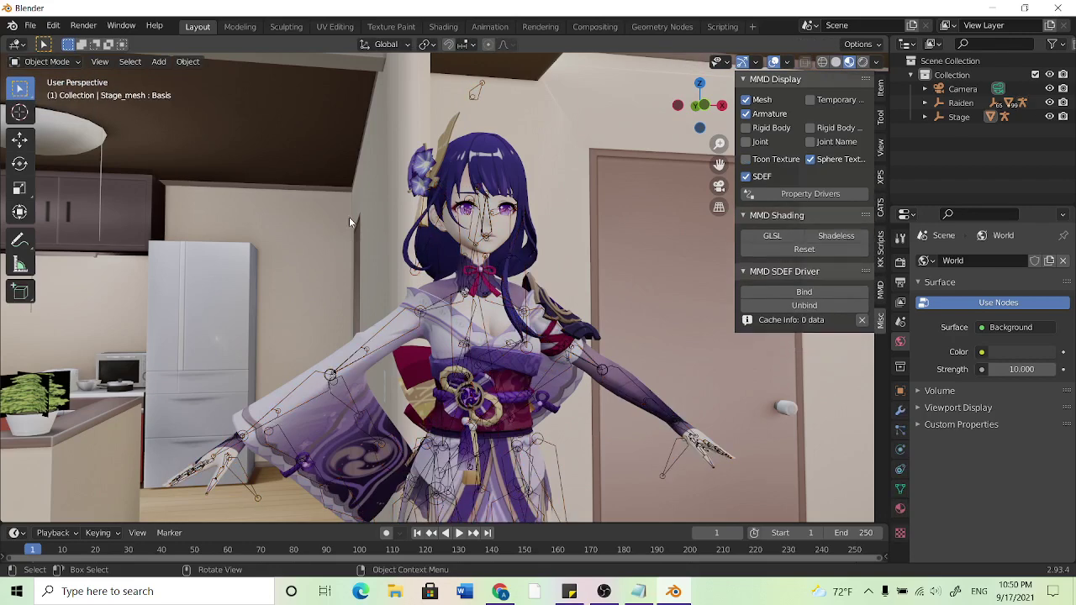
click(475, 225)
click(474, 218)
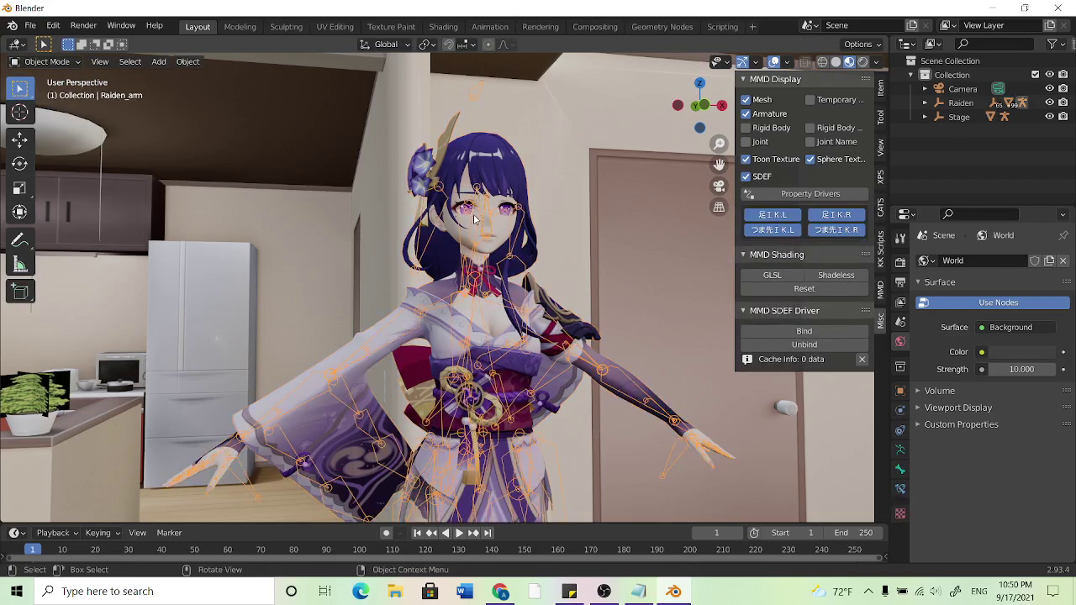
click(45, 61)
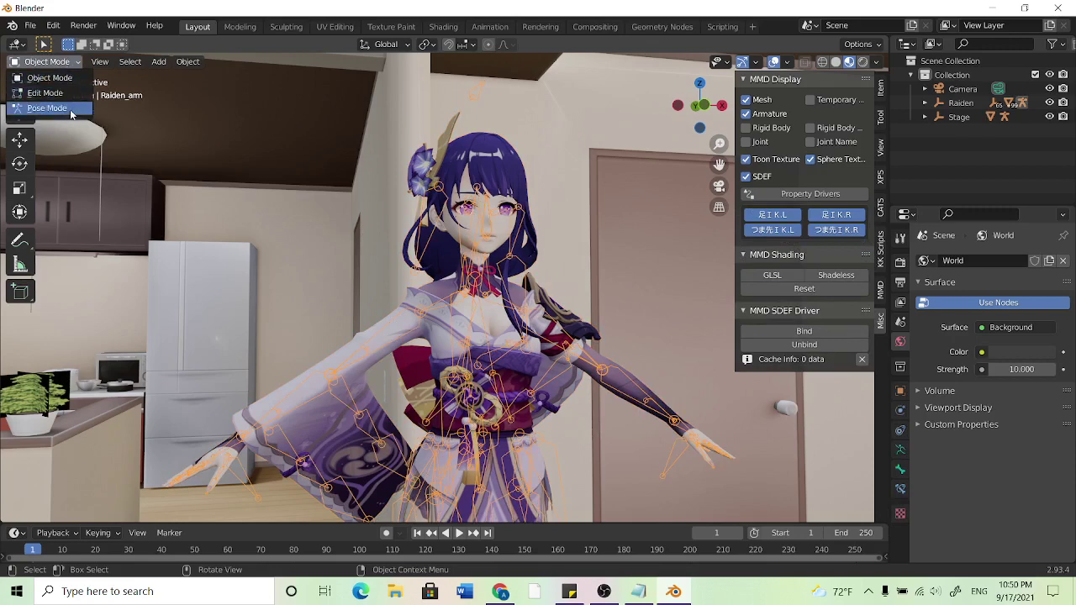
click(38, 108)
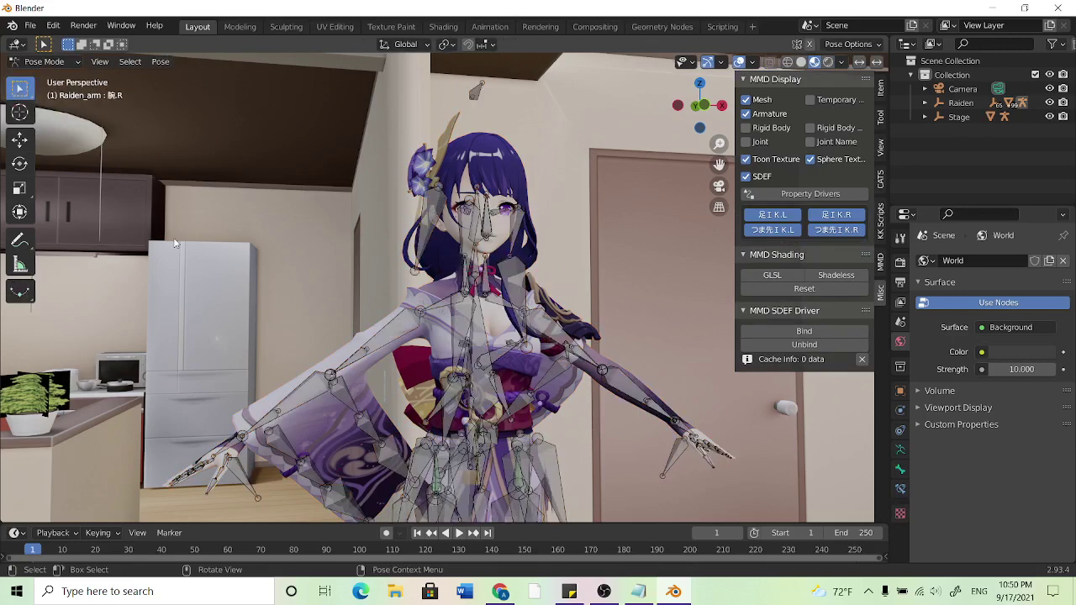
click(388, 326)
Step: Rotate the right upper arm about Z, then try and cancel X- and Y-axis rotations
middle_drag(383, 296, 385, 339)
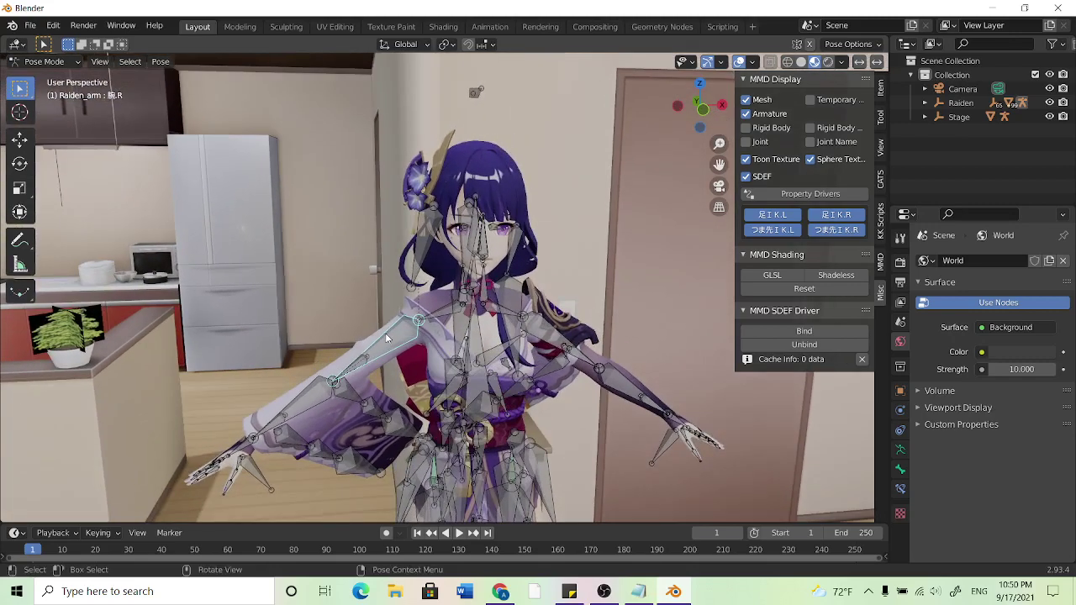
key(r)
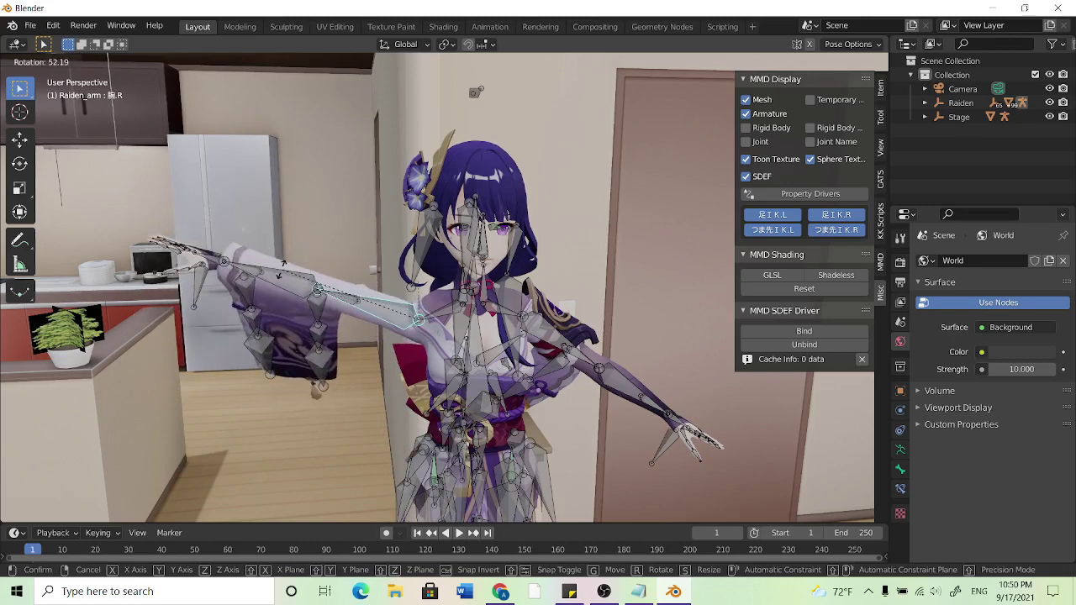
key(z)
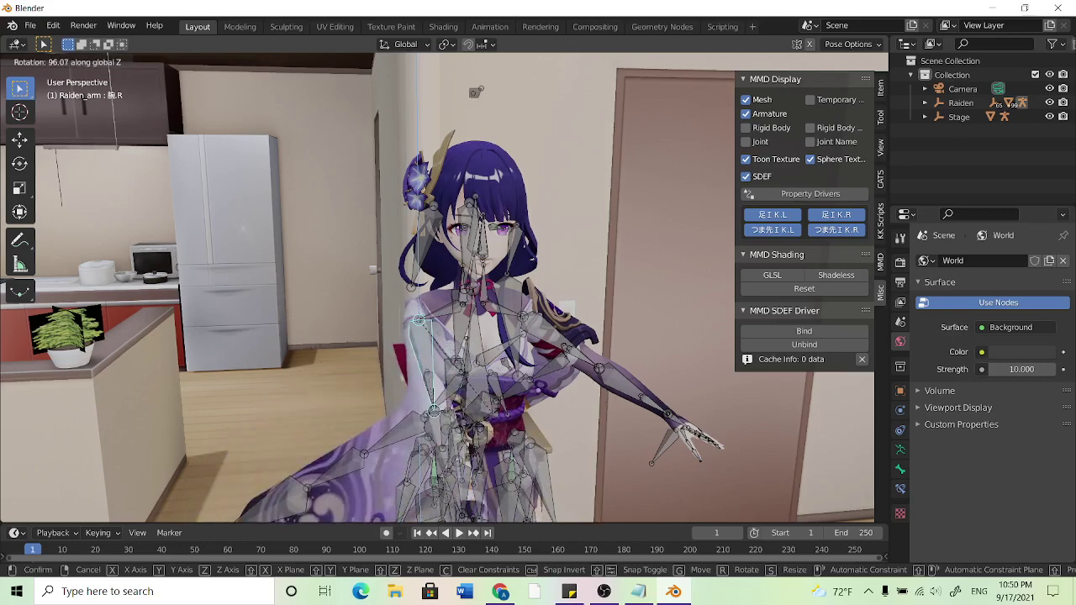
click(373, 362)
key(r)
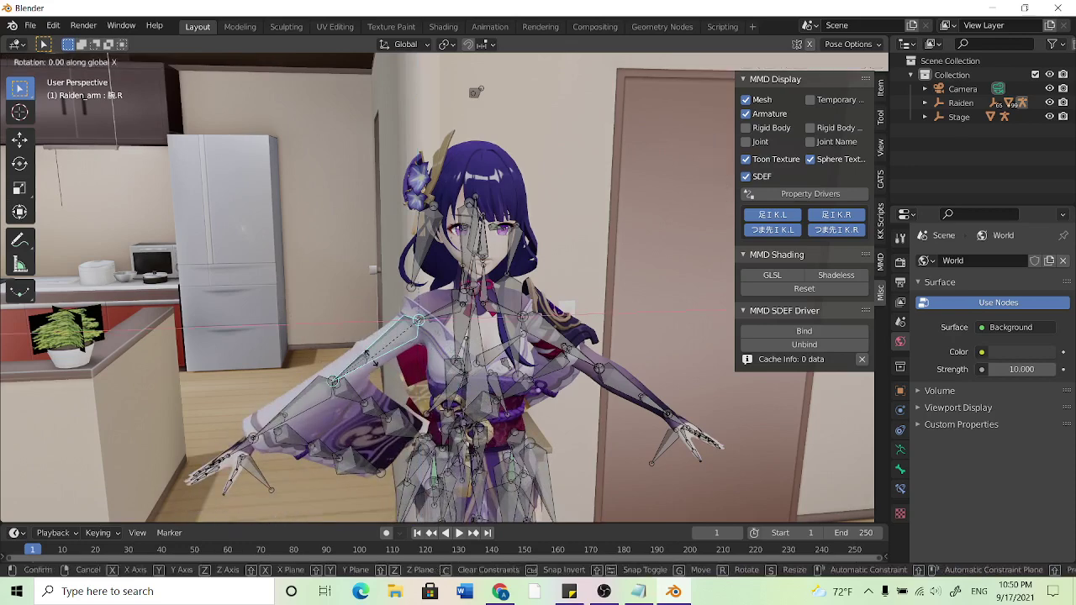
key(x)
key(Escape)
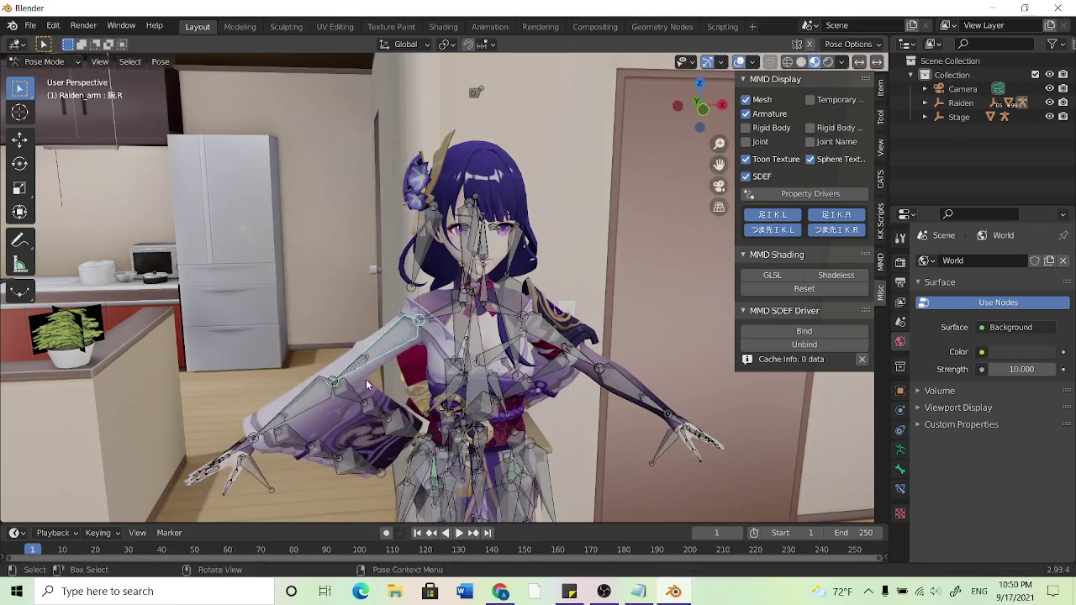
key(r)
key(y)
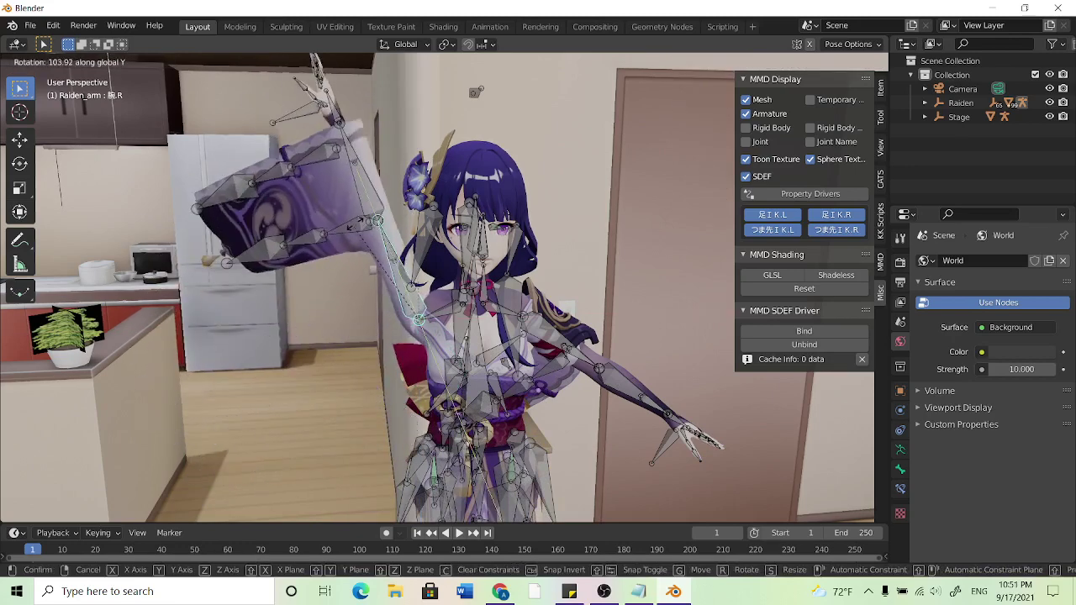
key(Escape)
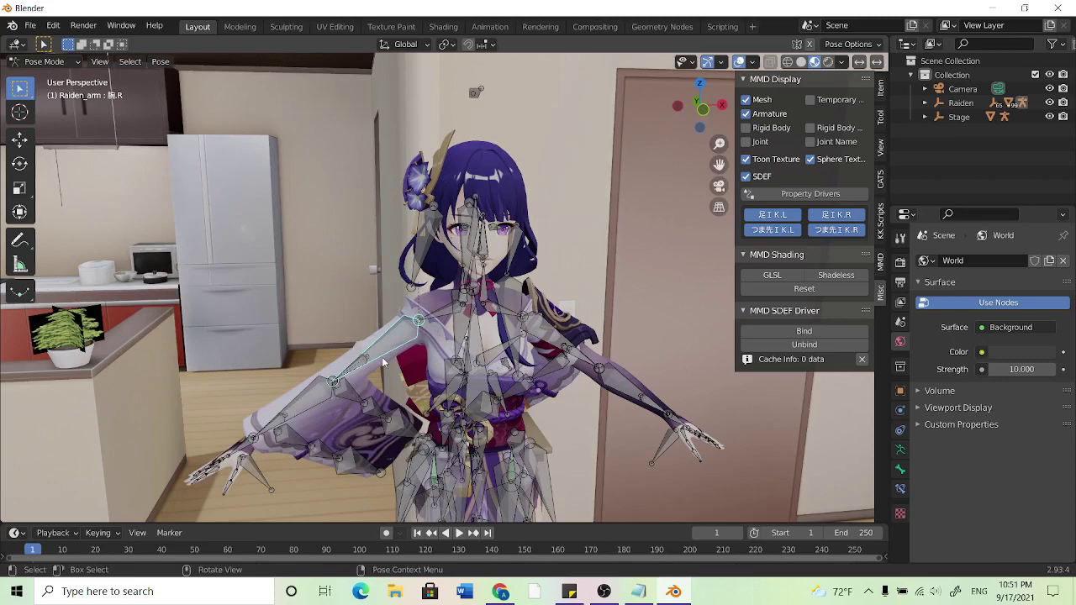
Step: Freely rotate the right upper arm so it angles down and outward from the shoulder
middle_drag(373, 347, 457, 358)
key(r)
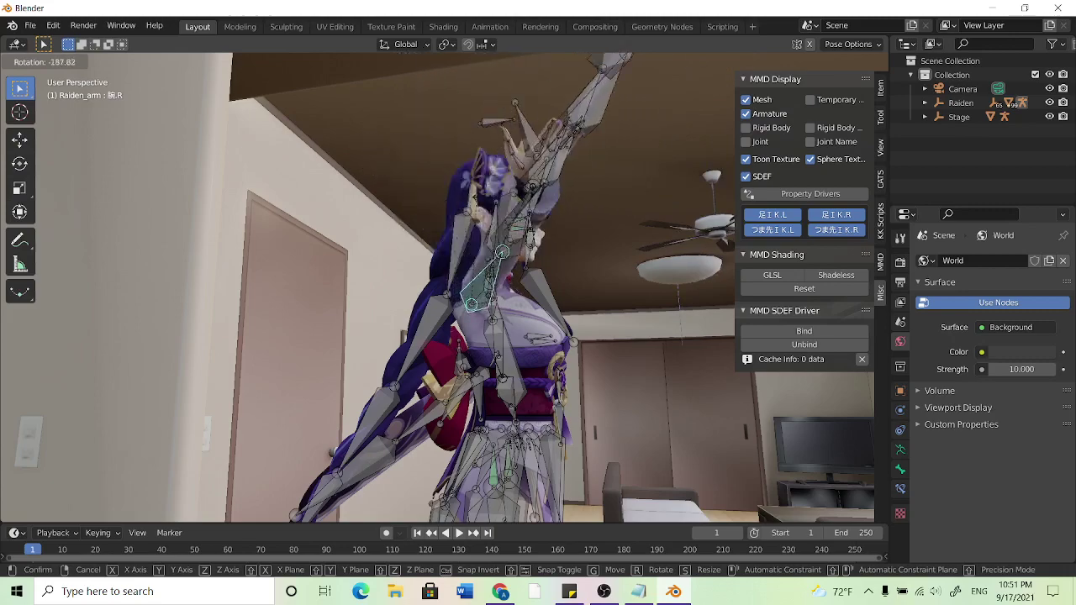
click(482, 330)
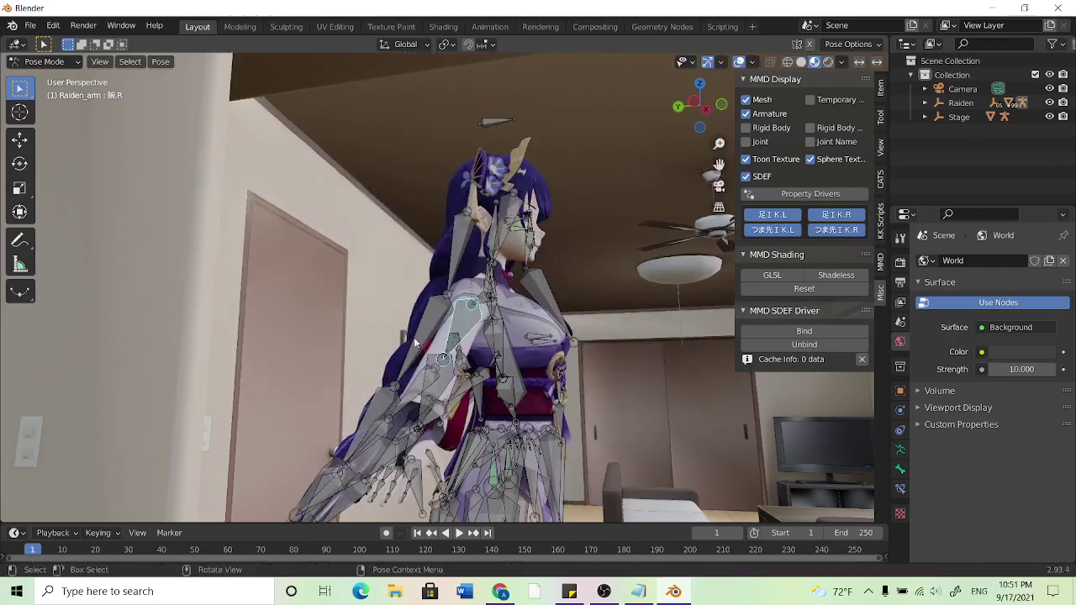
middle_drag(482, 330, 387, 371)
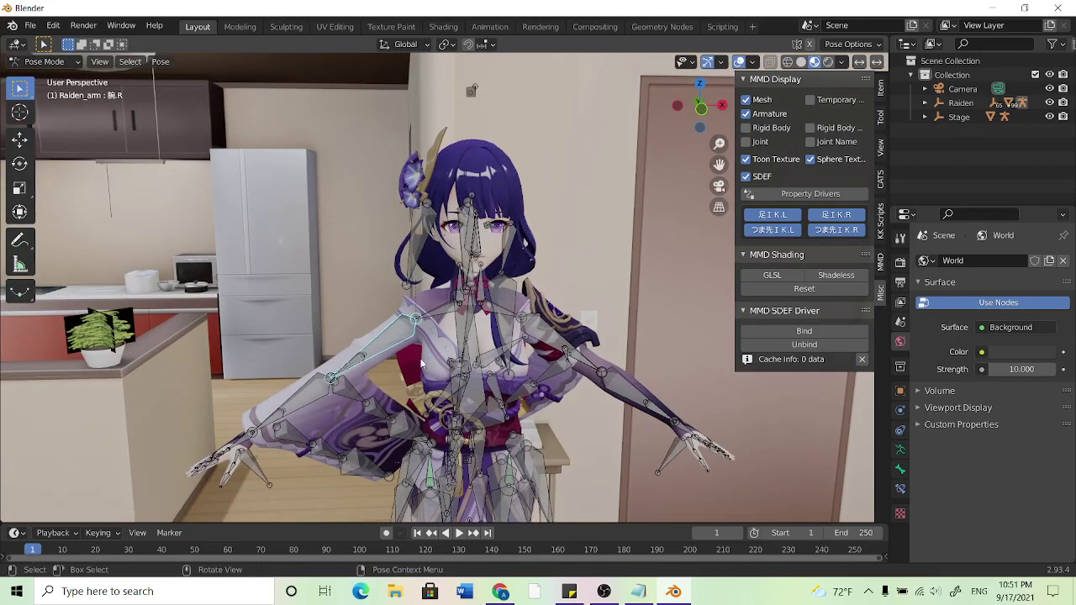
middle_drag(397, 356, 413, 347)
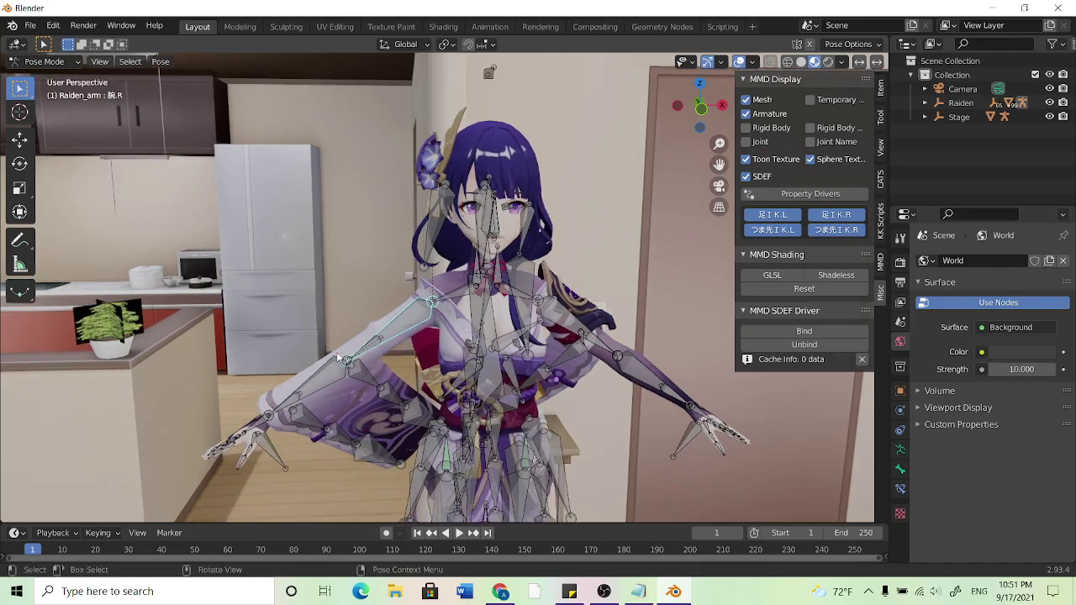
Step: Rotate the upper-arm bone 腕.R upward in two passes to raise the right arm
middle_drag(339, 358, 314, 368)
key(r)
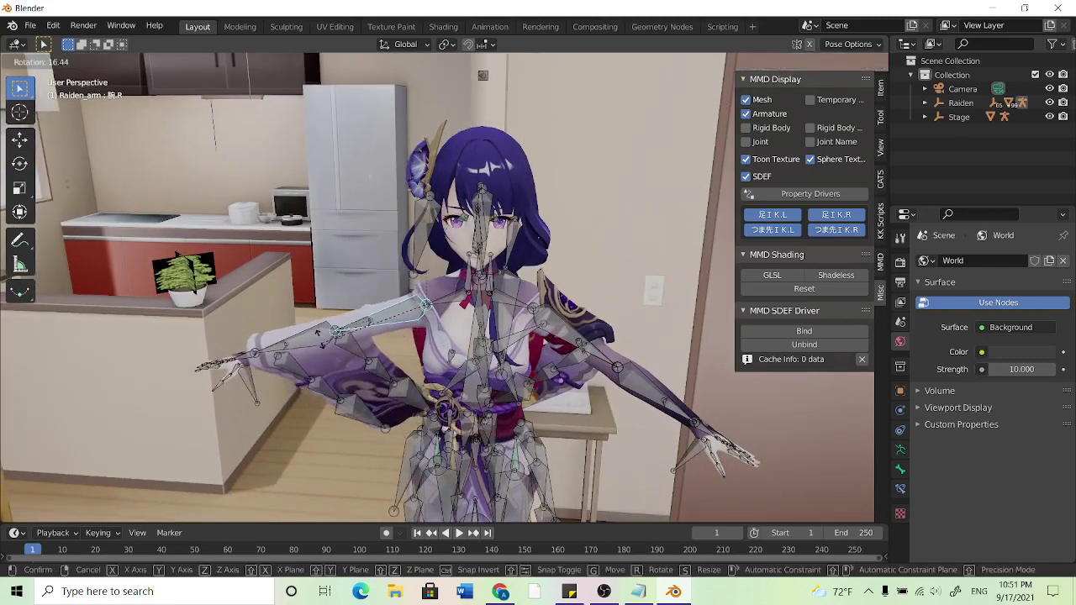
click(441, 309)
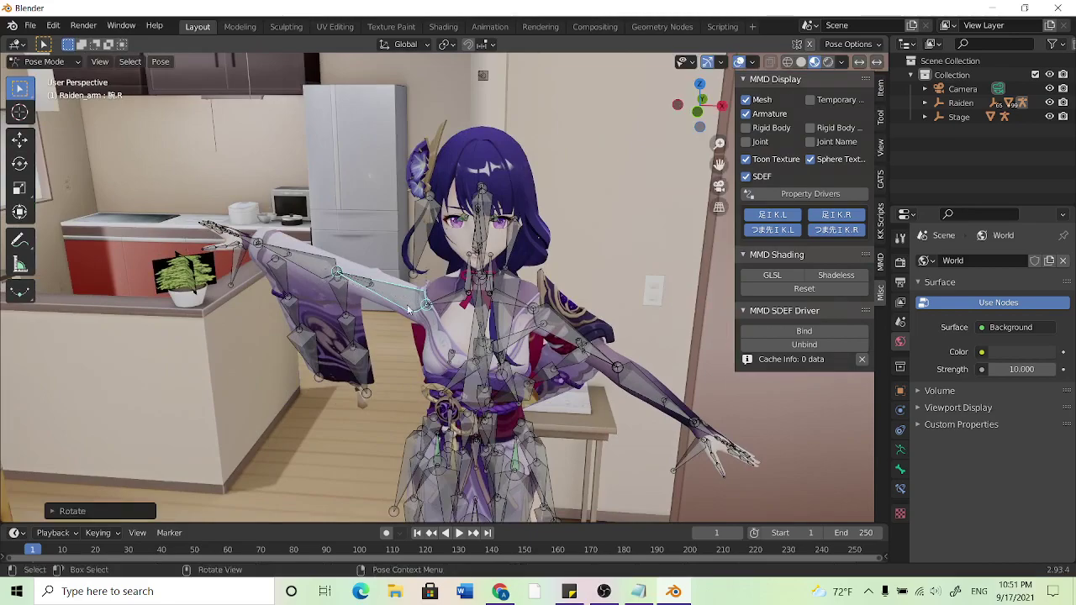
middle_drag(408, 310, 450, 368)
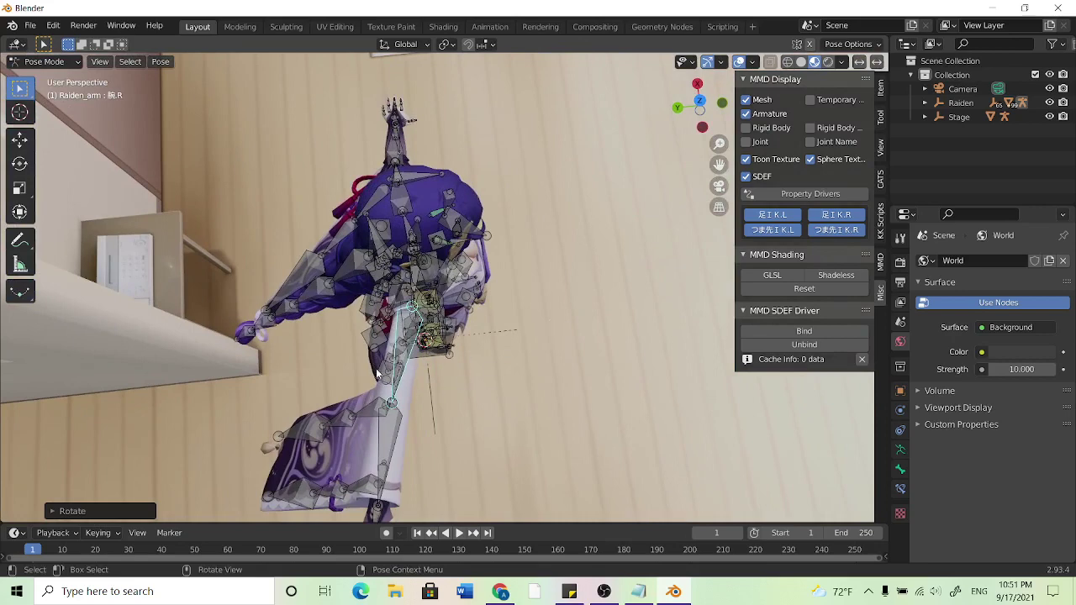
key(r)
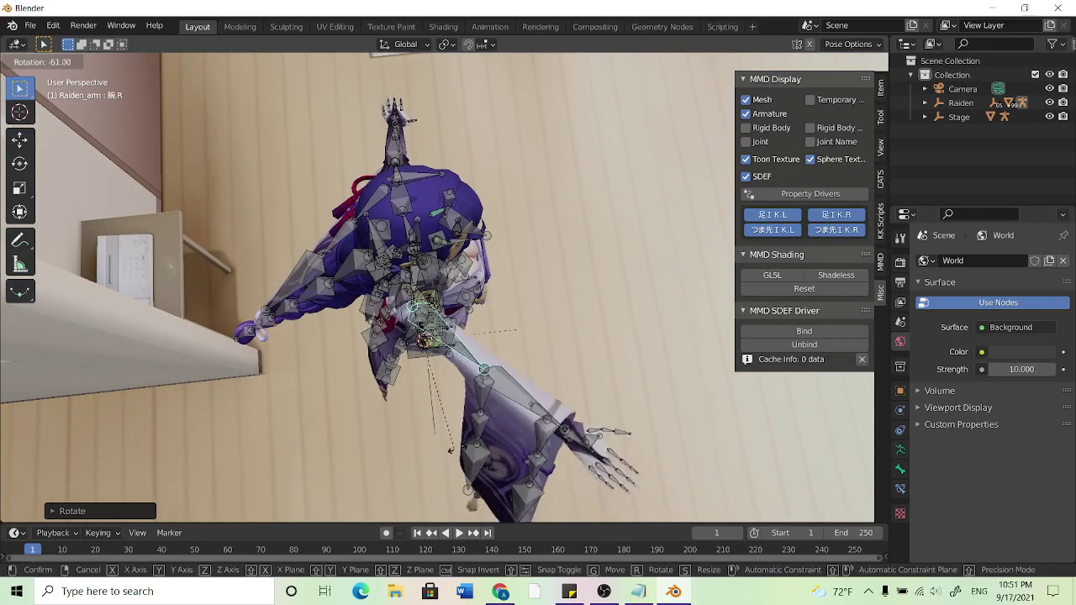
click(521, 424)
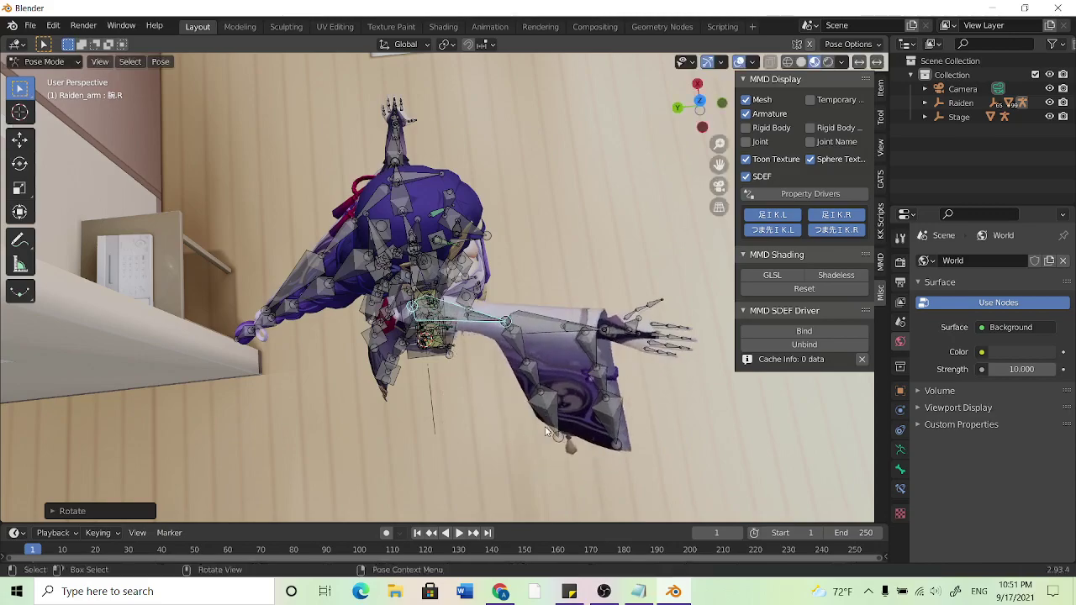
middle_drag(521, 424, 392, 285)
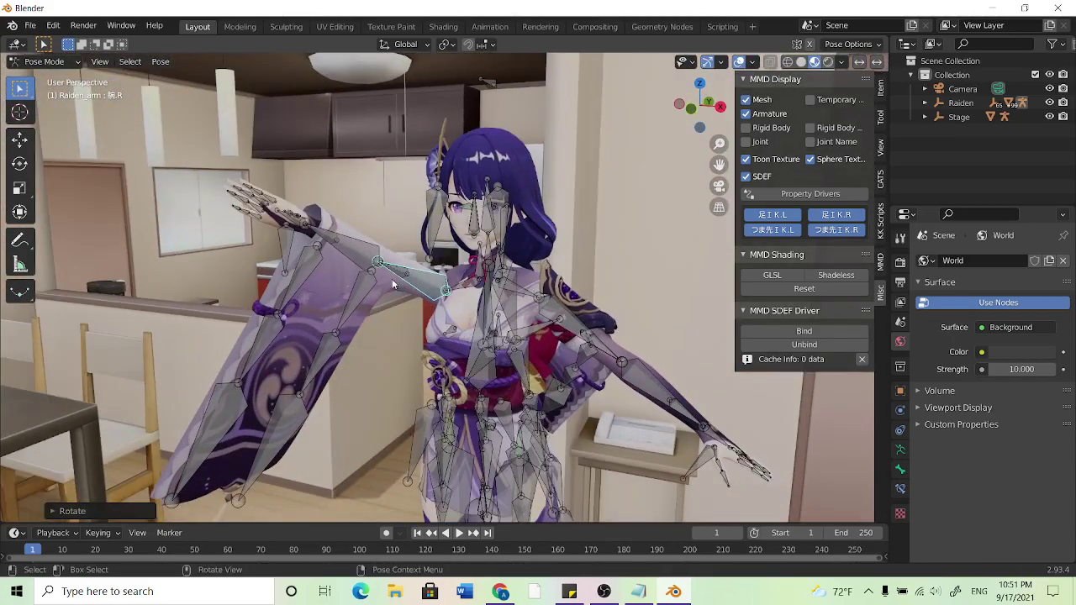
Step: Select the elbow bone ひじ.R and rotate it to bend the forearm across her face
click(368, 263)
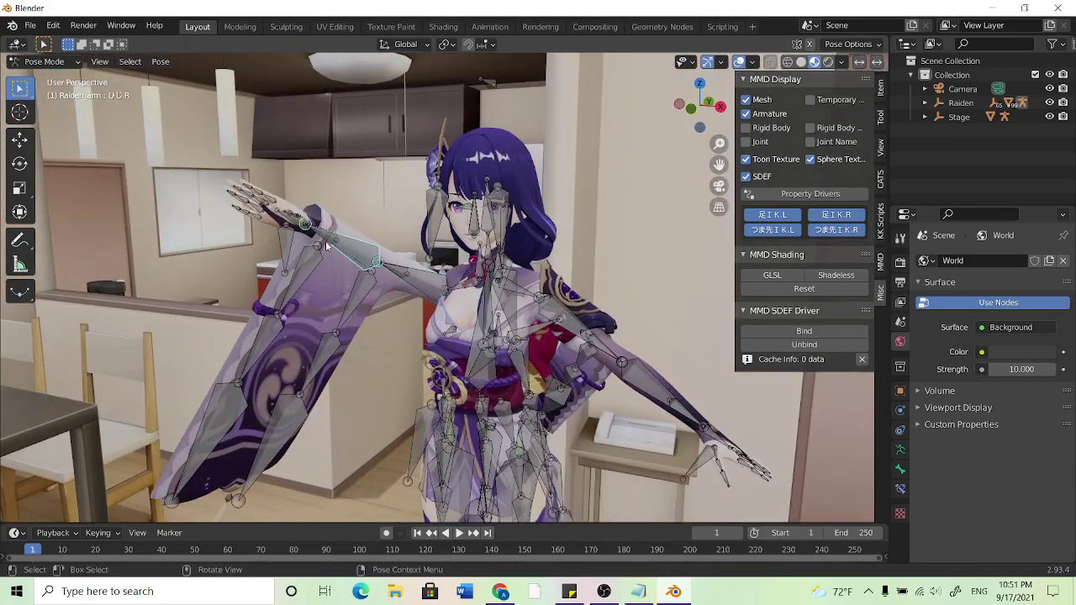
middle_drag(327, 246, 376, 418)
key(r)
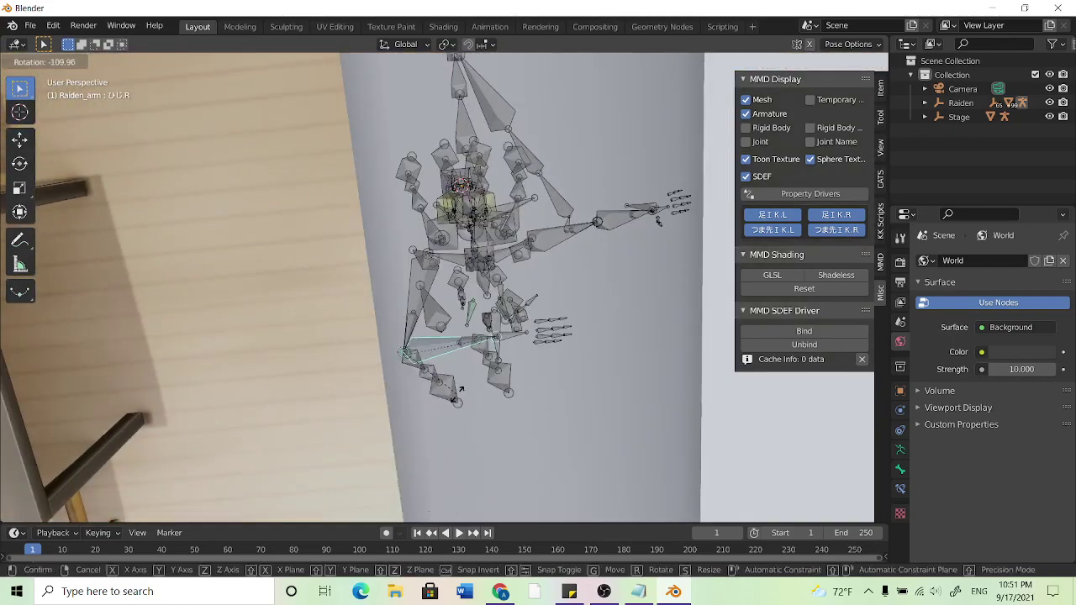
click(496, 383)
middle_drag(496, 382, 565, 295)
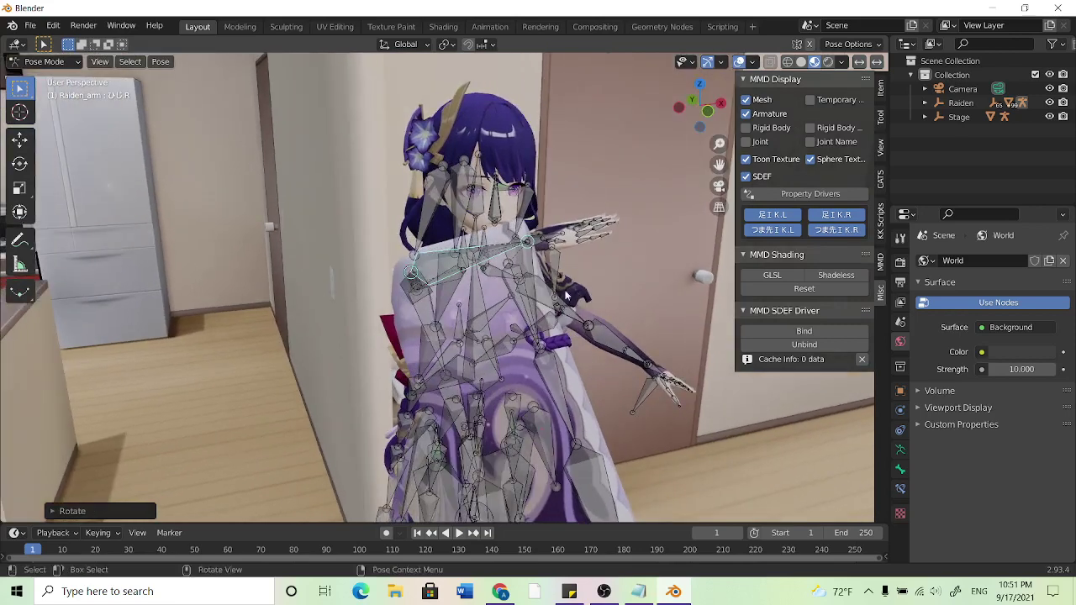
Step: Return to Object Mode, enter camera view, enable Camera to View and frame the character from below
click(51, 61)
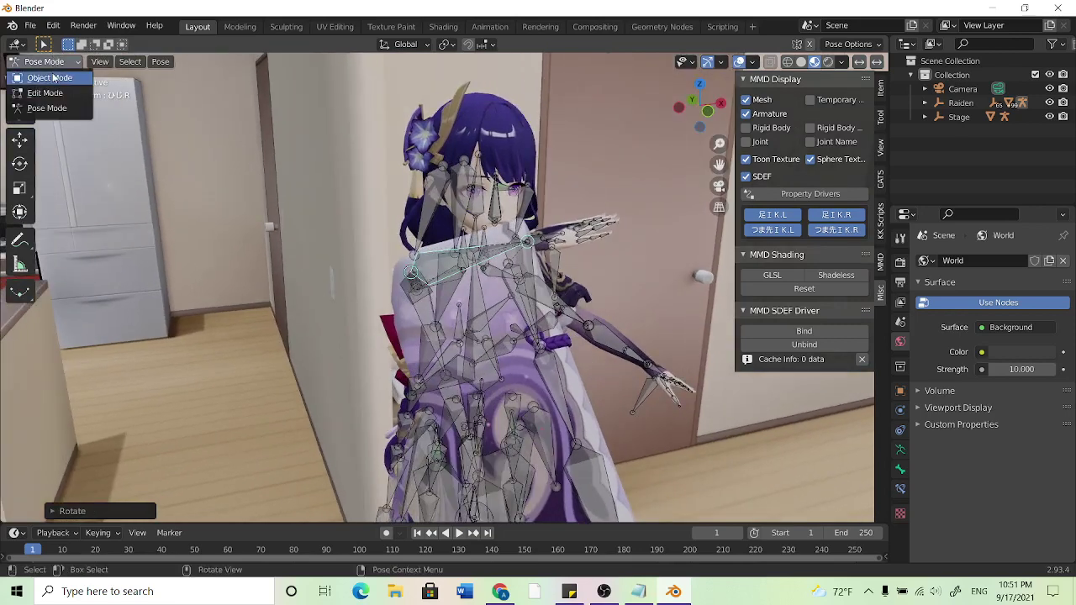
click(53, 79)
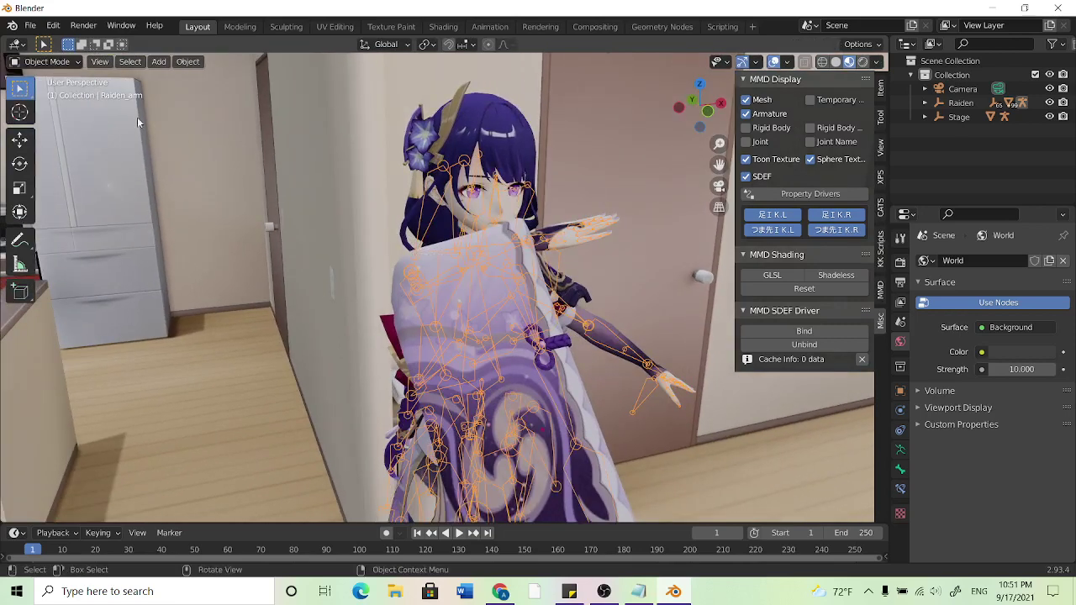
key(KP_0)
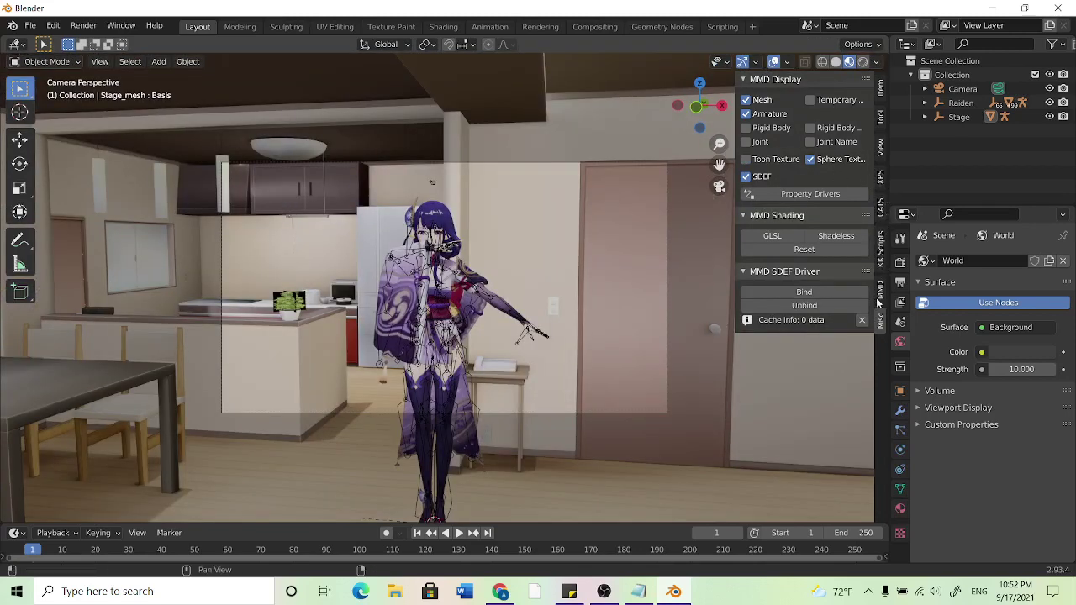
click(879, 149)
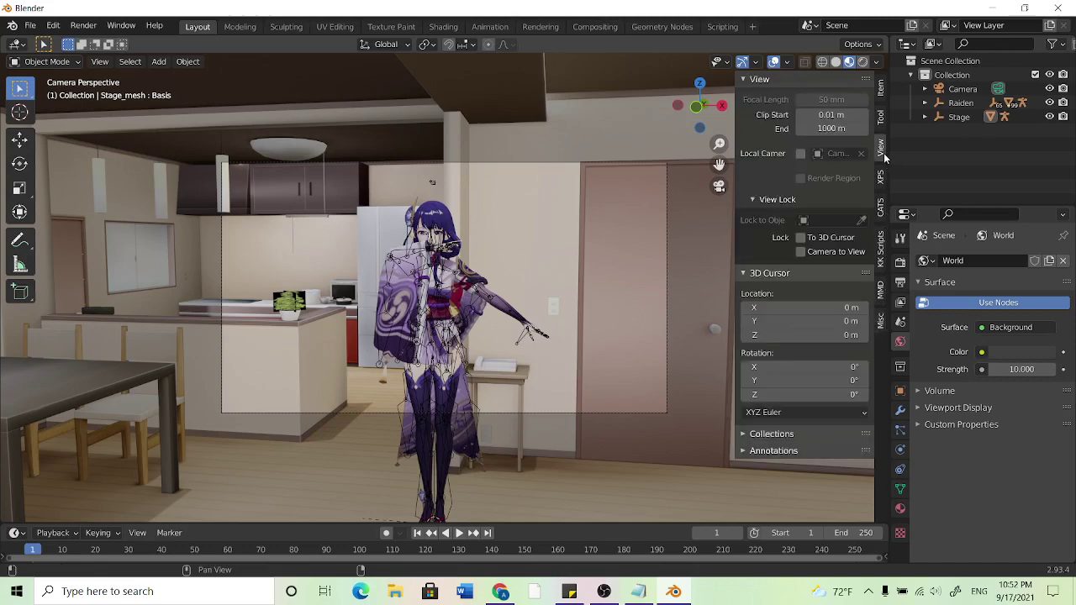
click(800, 251)
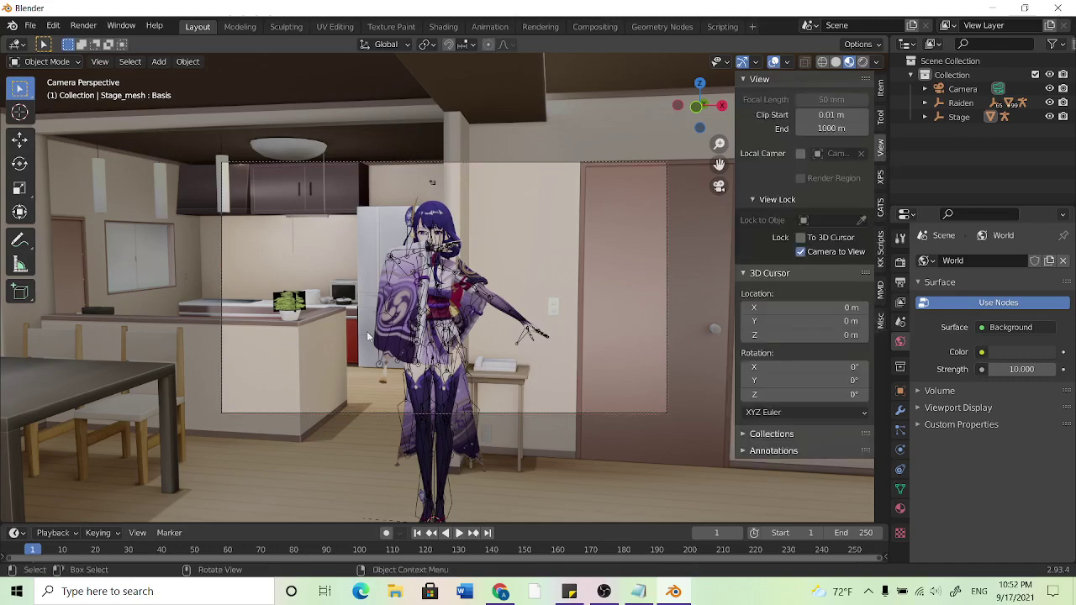
middle_drag(353, 319, 471, 286)
Step: Render the framed shot, close the result, then disable Camera to View and orbit away
click(97, 27)
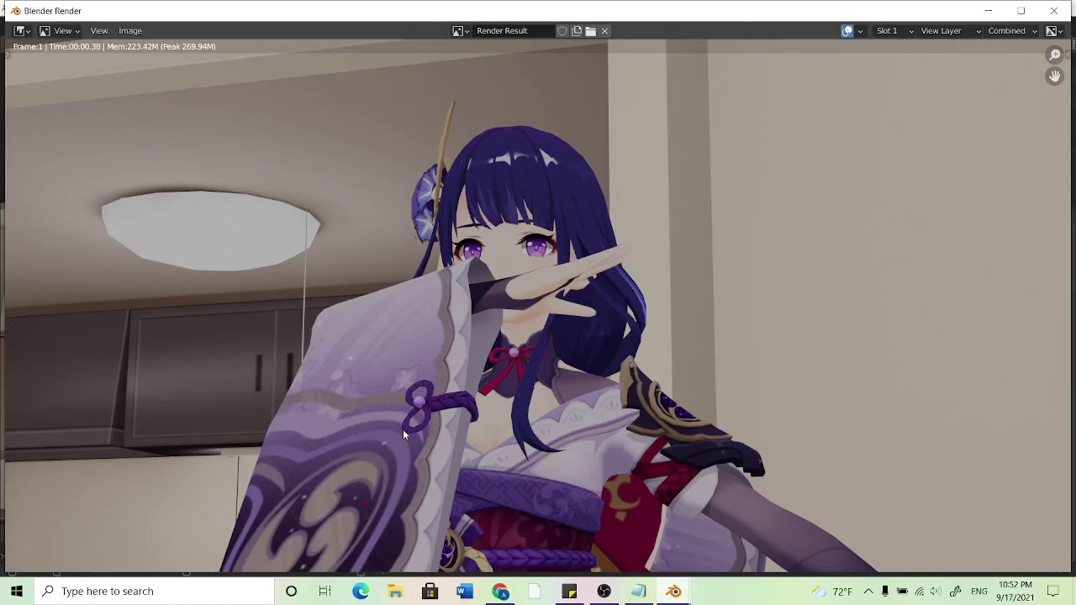
click(1045, 12)
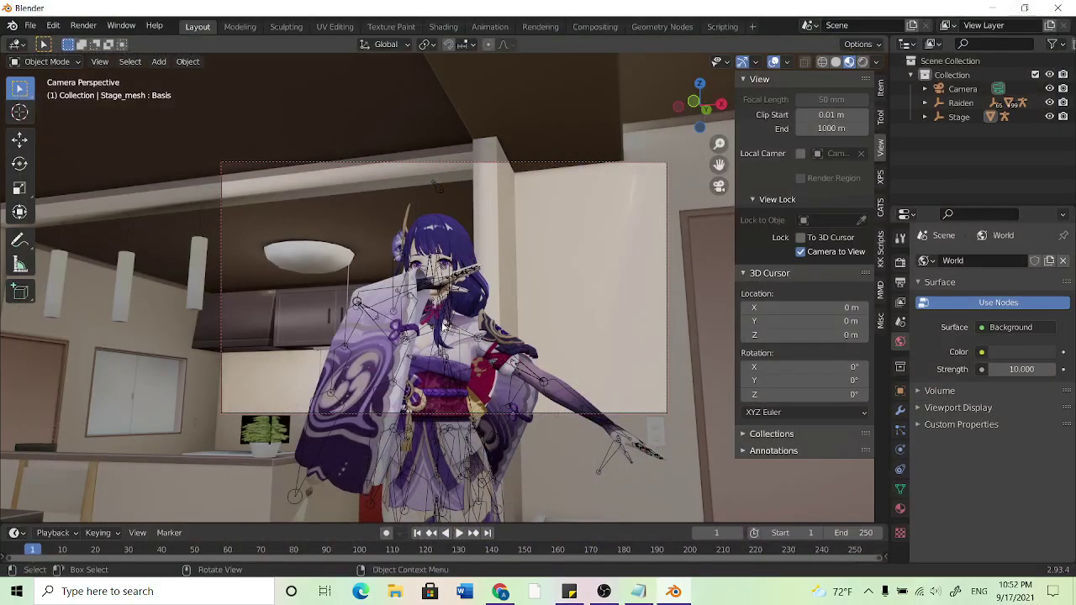
middle_drag(543, 249, 709, 245)
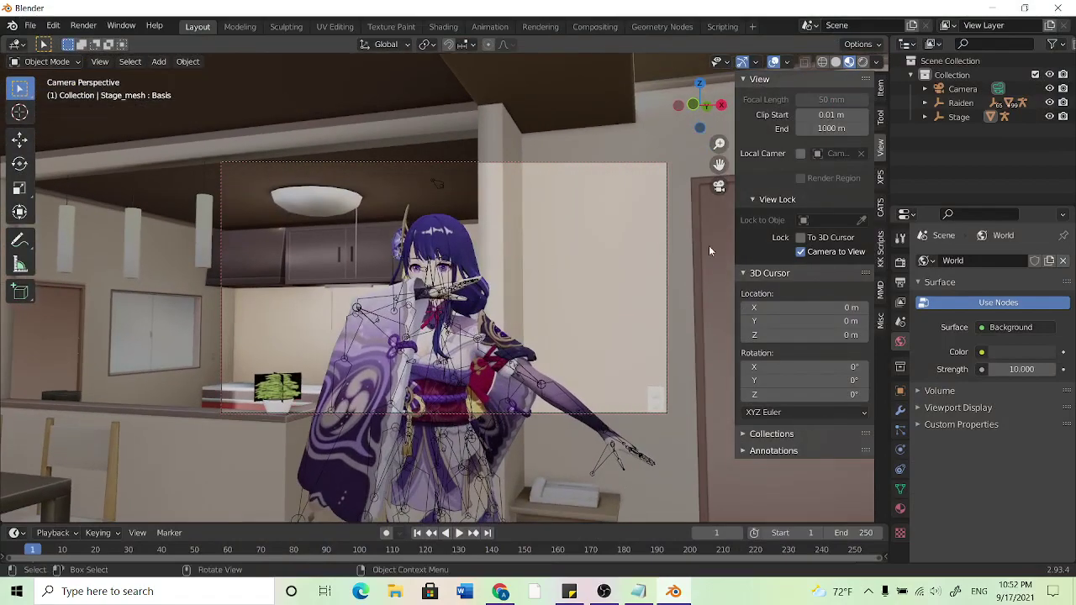
click(800, 252)
middle_drag(487, 210, 443, 182)
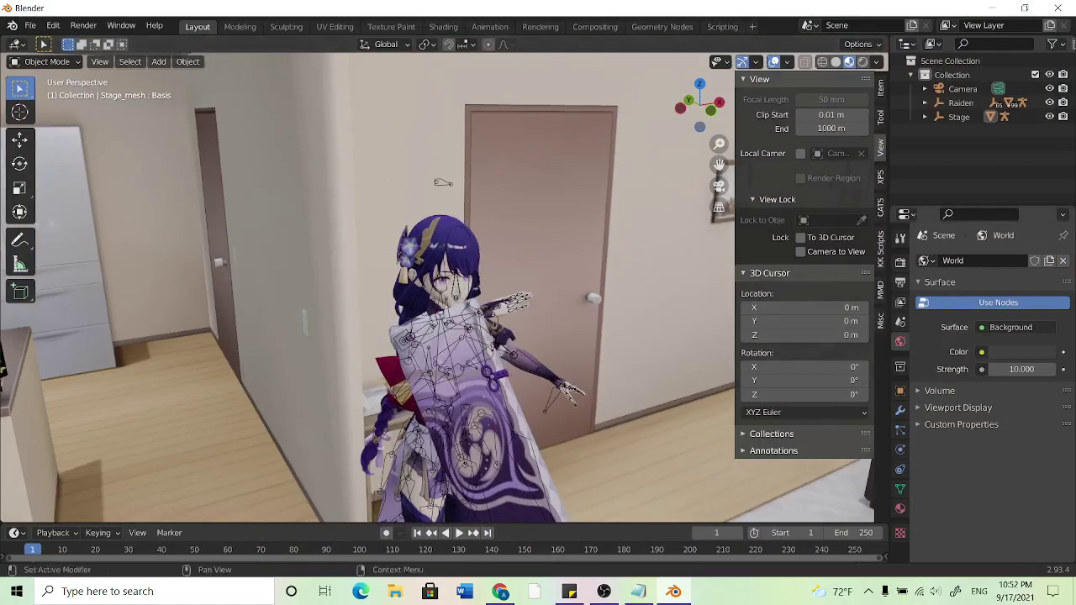